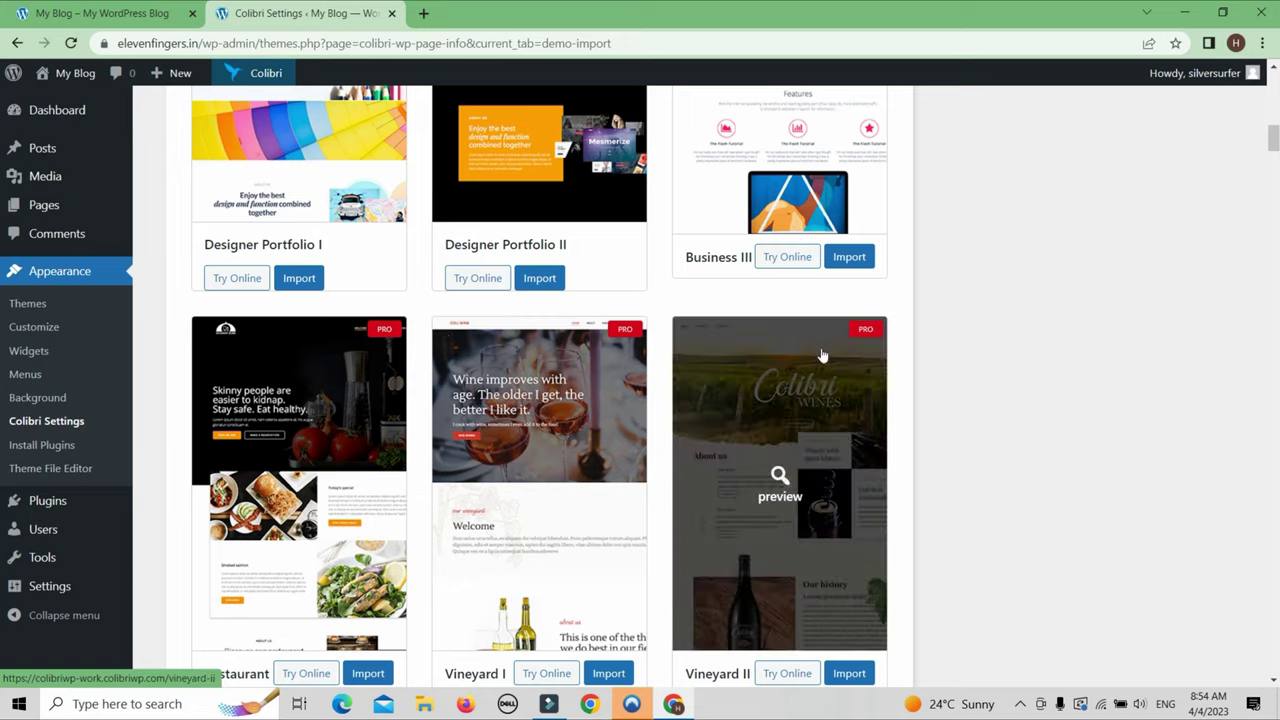
Browse the Colibri demo site templates to compare the available free and PRO designs.
scroll(851, 483, "down", 5)
scroll(818, 372, "down", 5)
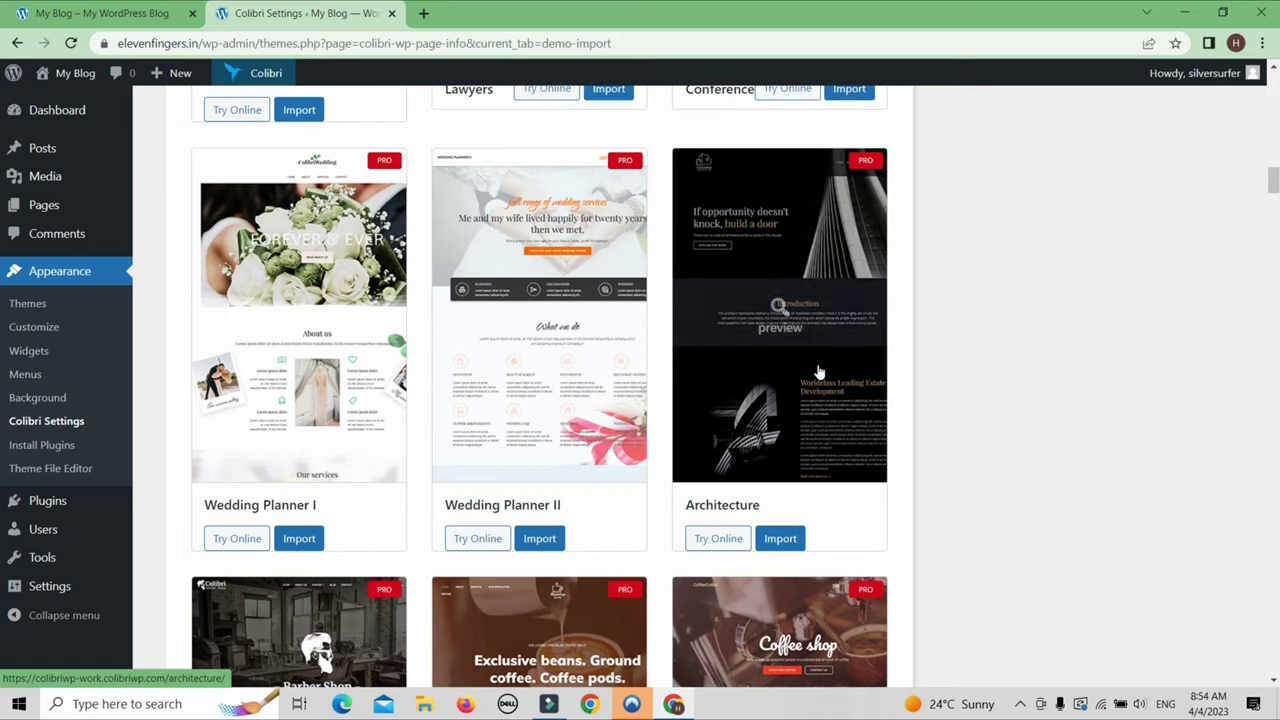
scroll(818, 372, "down", 5)
scroll(818, 372, "down", 5)
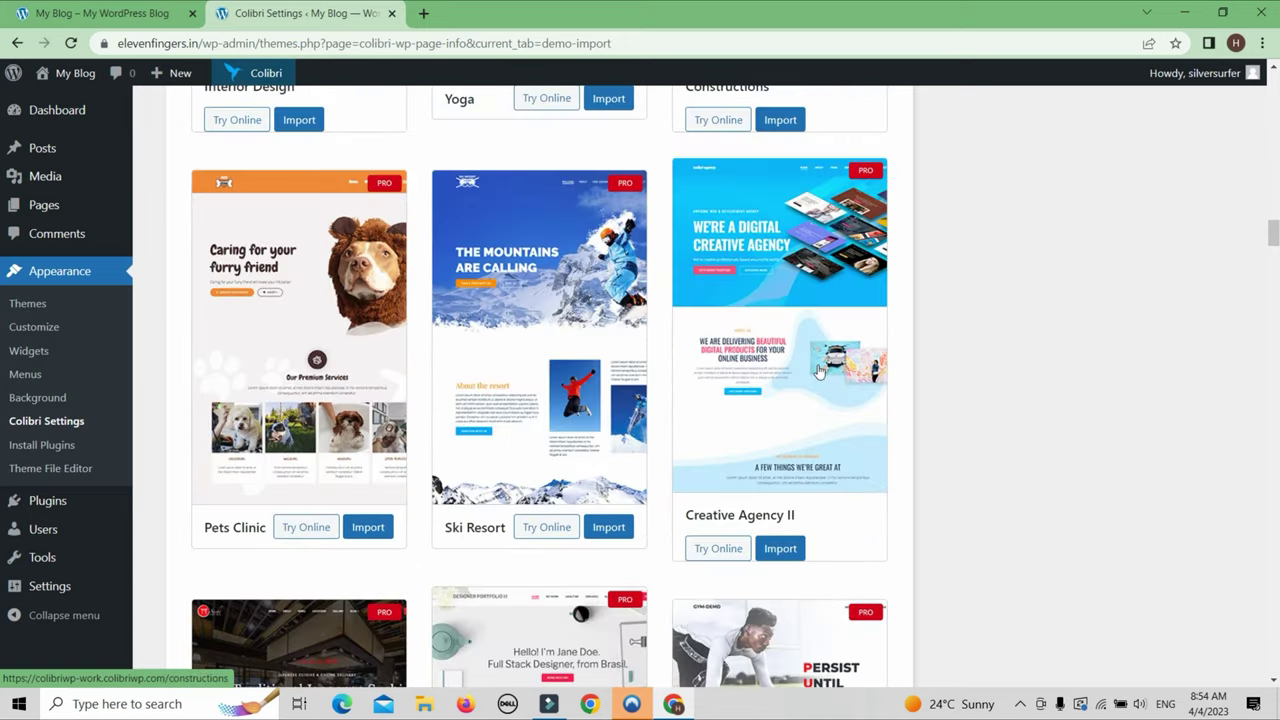
scroll(818, 372, "down", 5)
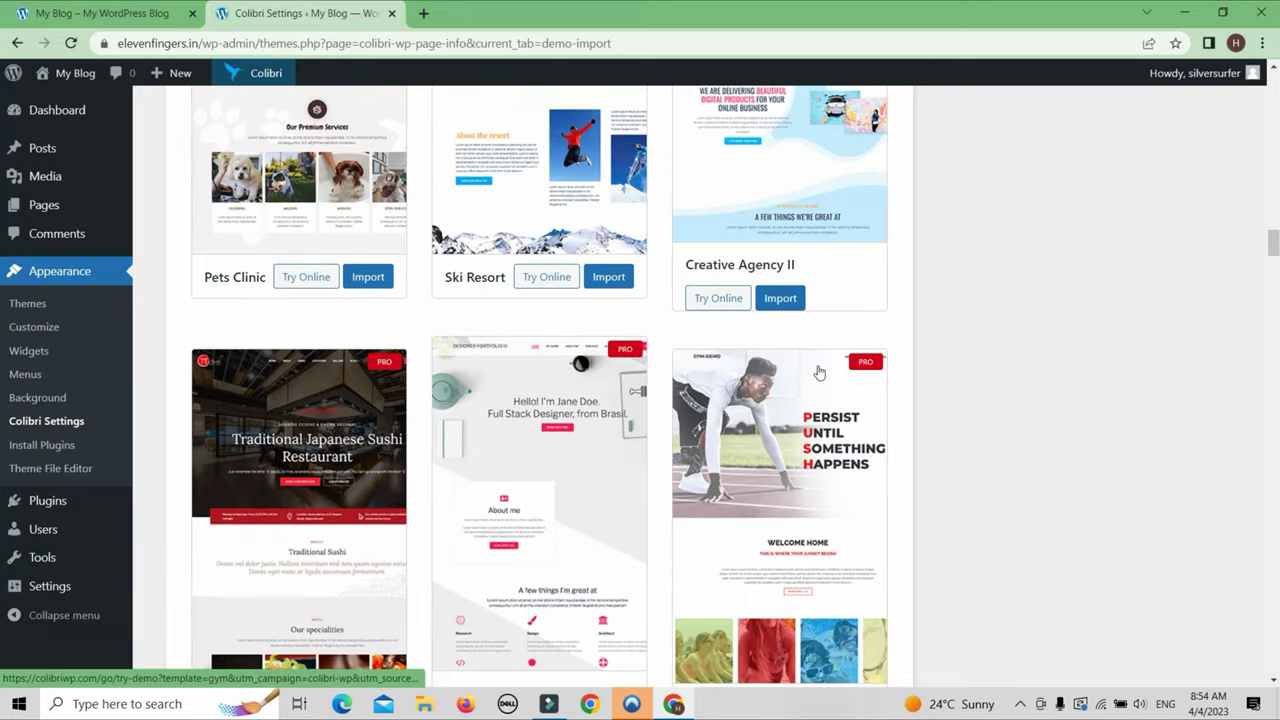
scroll(598, 396, "down", 5)
scroll(598, 396, "down", 4)
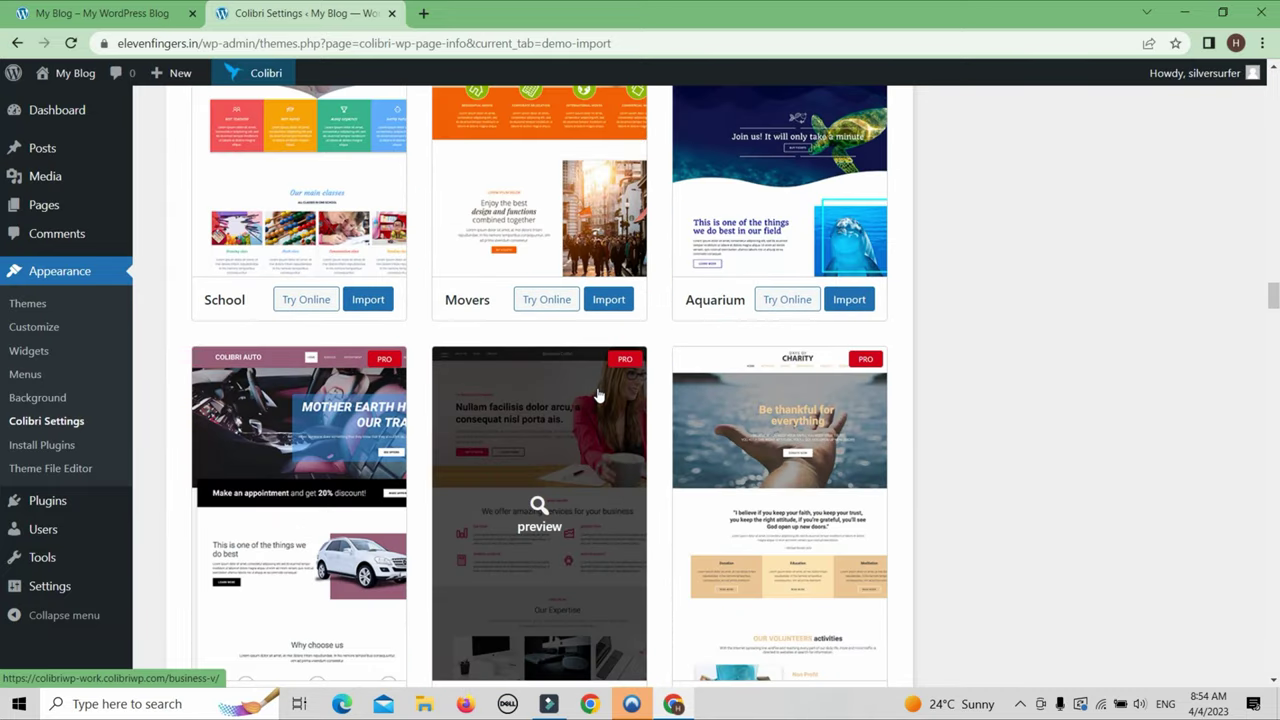
scroll(598, 396, "down", 8)
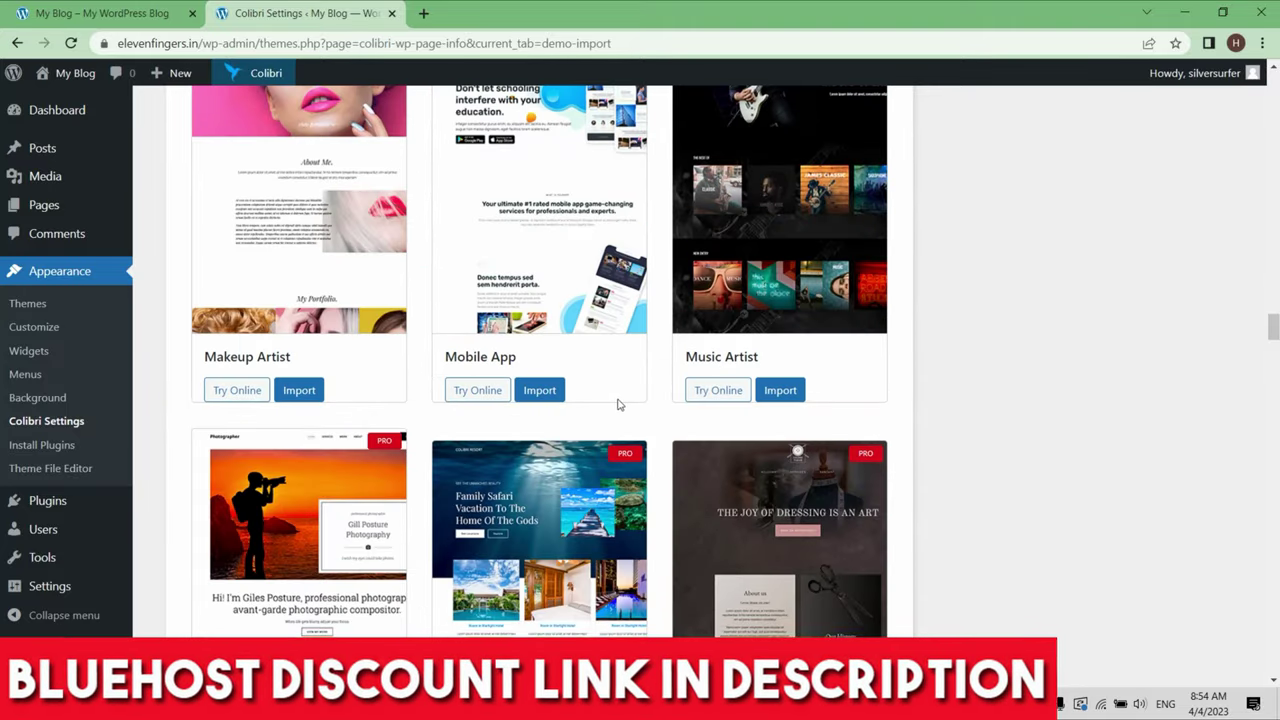
scroll(620, 405, "down", 5)
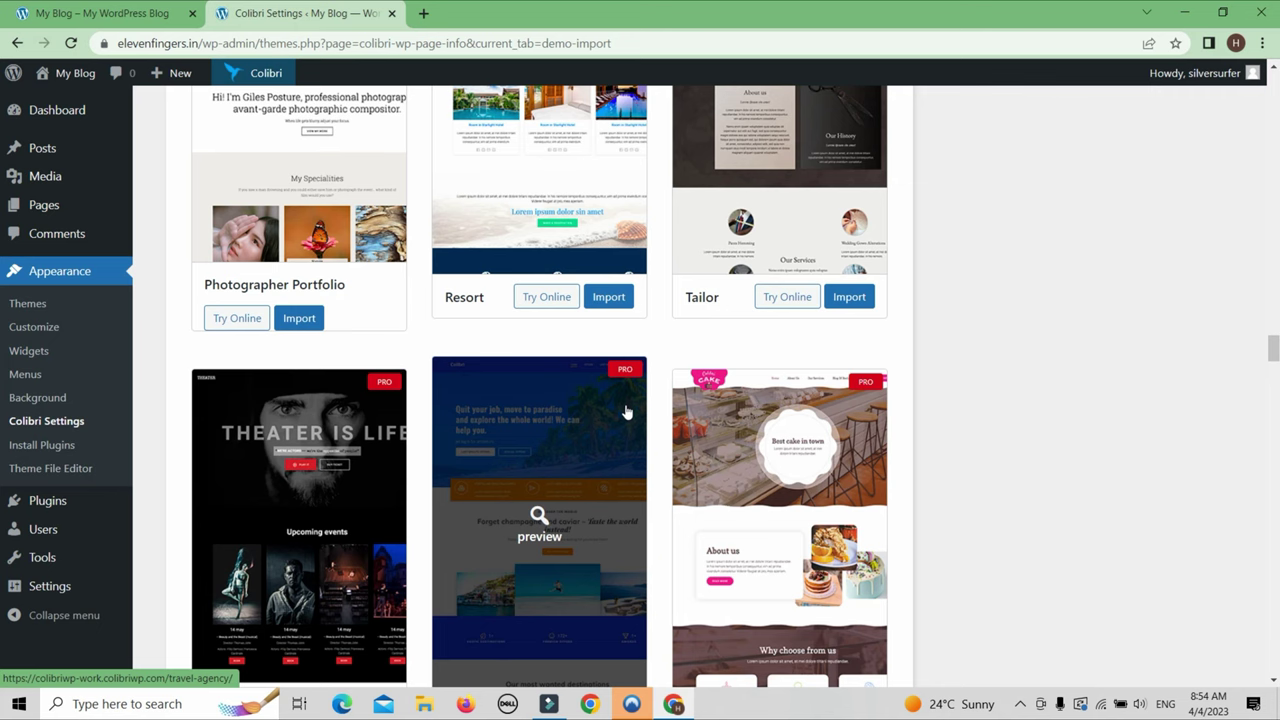
scroll(626, 412, "up", 10)
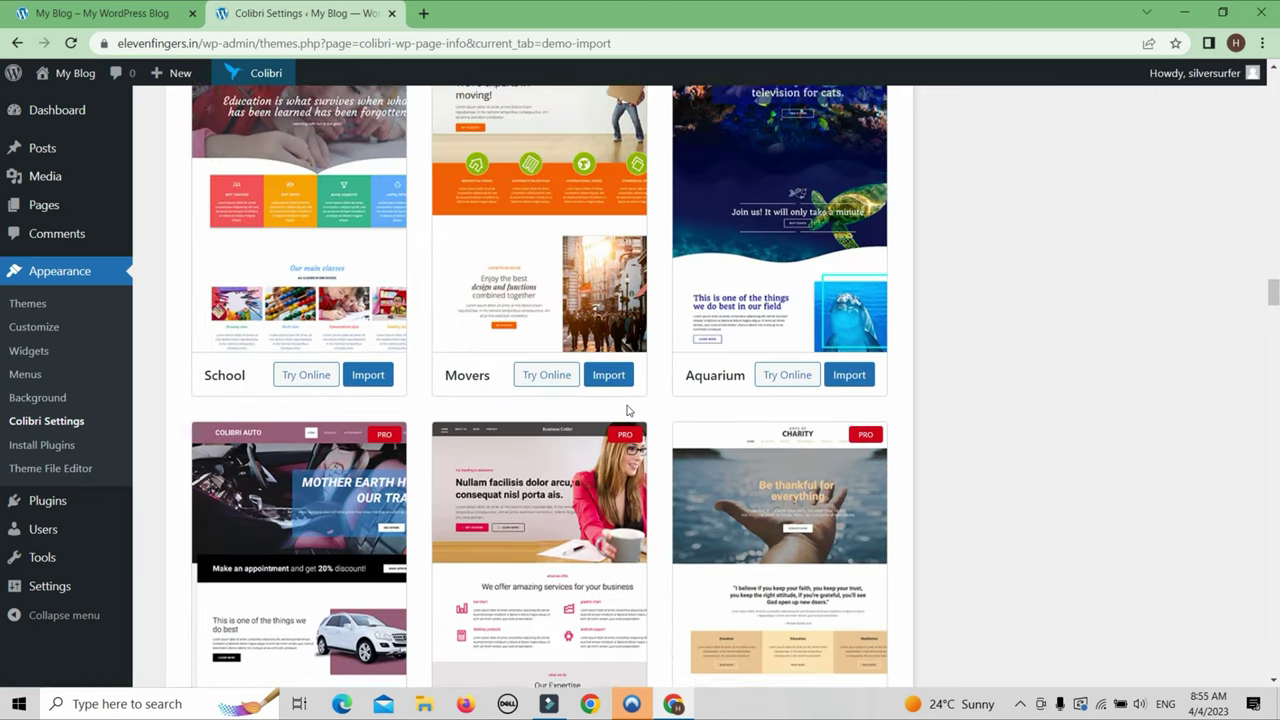
scroll(628, 410, "up", 4)
scroll(614, 407, "up", 15)
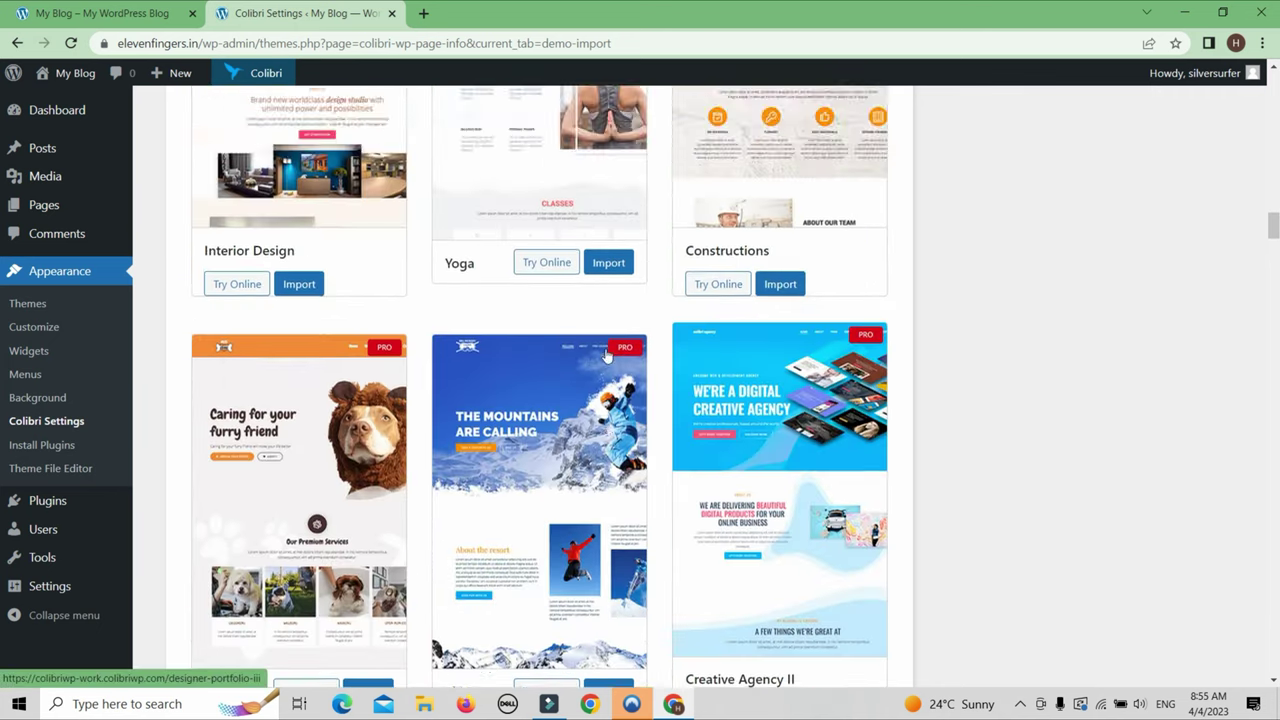
scroll(615, 355, "up", 5)
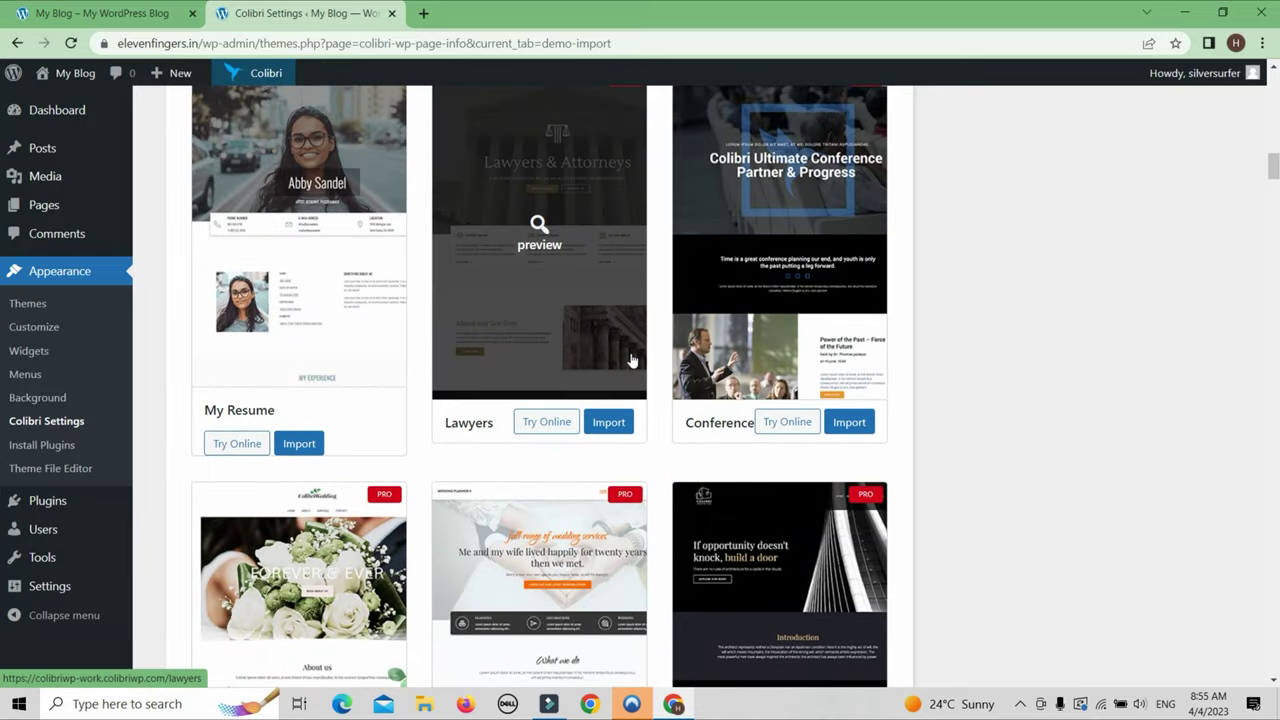
scroll(630, 355, "up", 20)
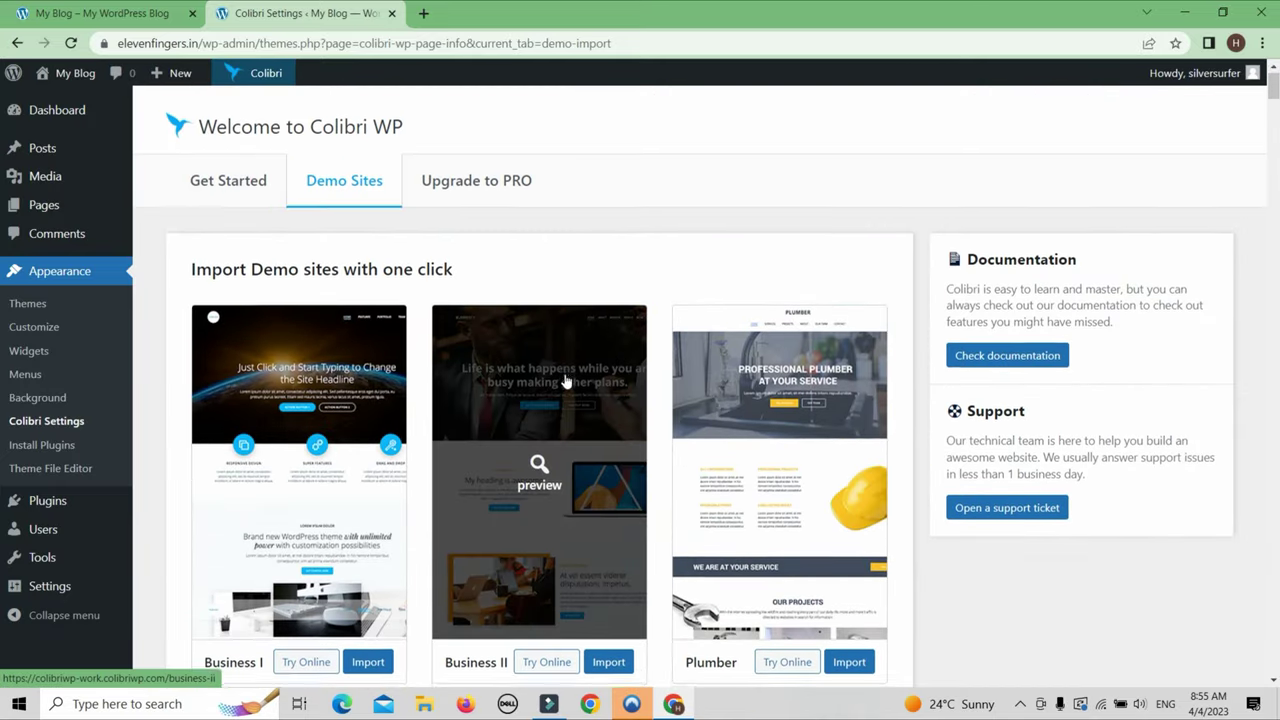
Import the Business II demo site together with its Contact Form 7 plugin.
scroll(562, 376, "down", 3)
scroll(553, 368, "up", 1)
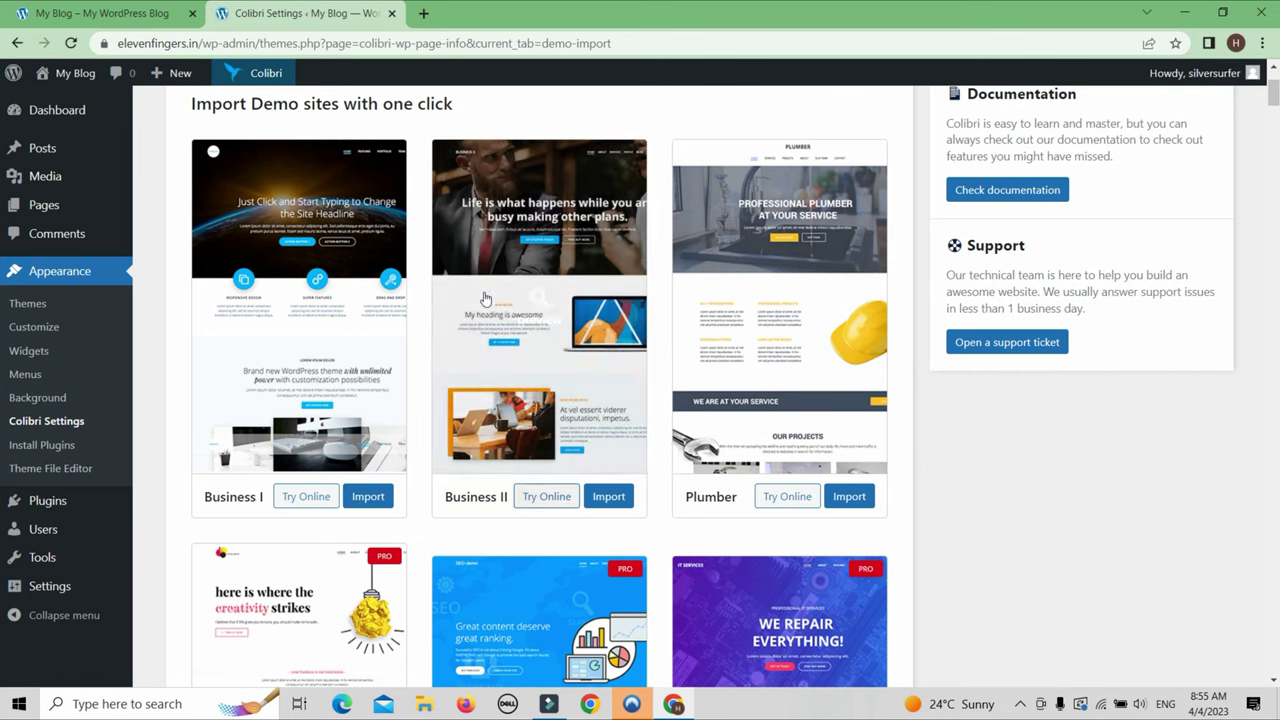
left_click(606, 496)
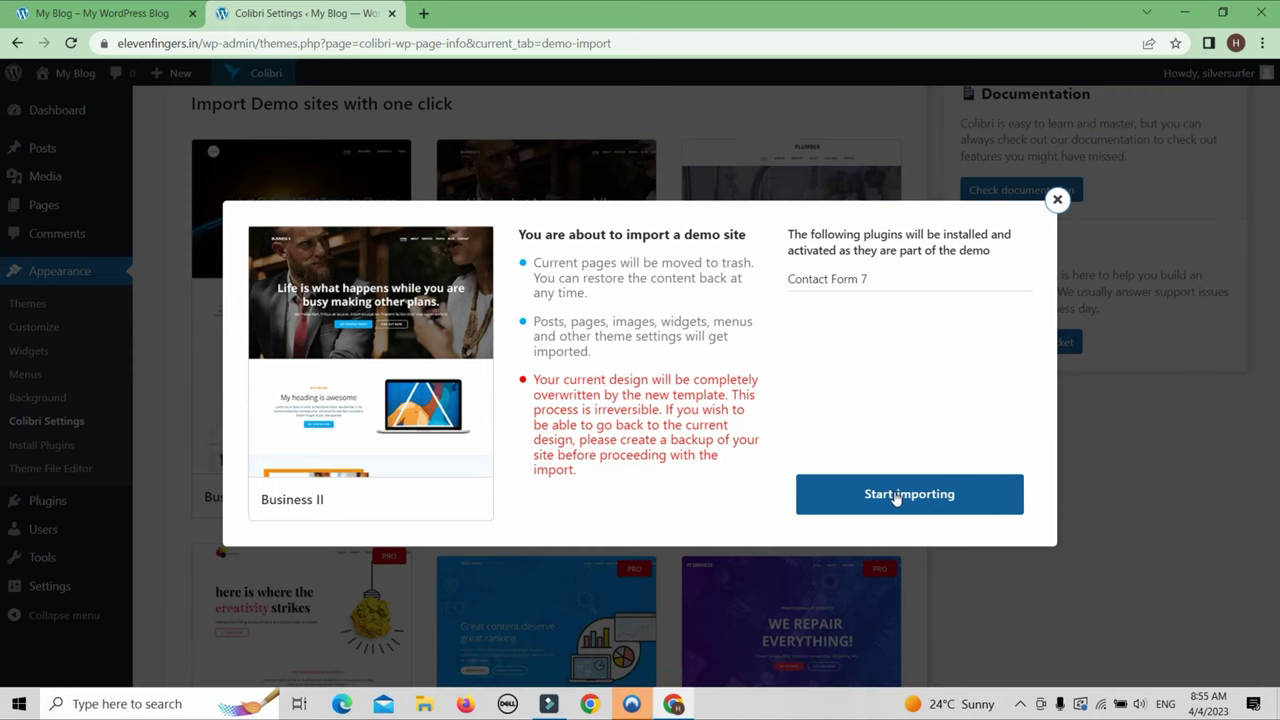
left_click(896, 495)
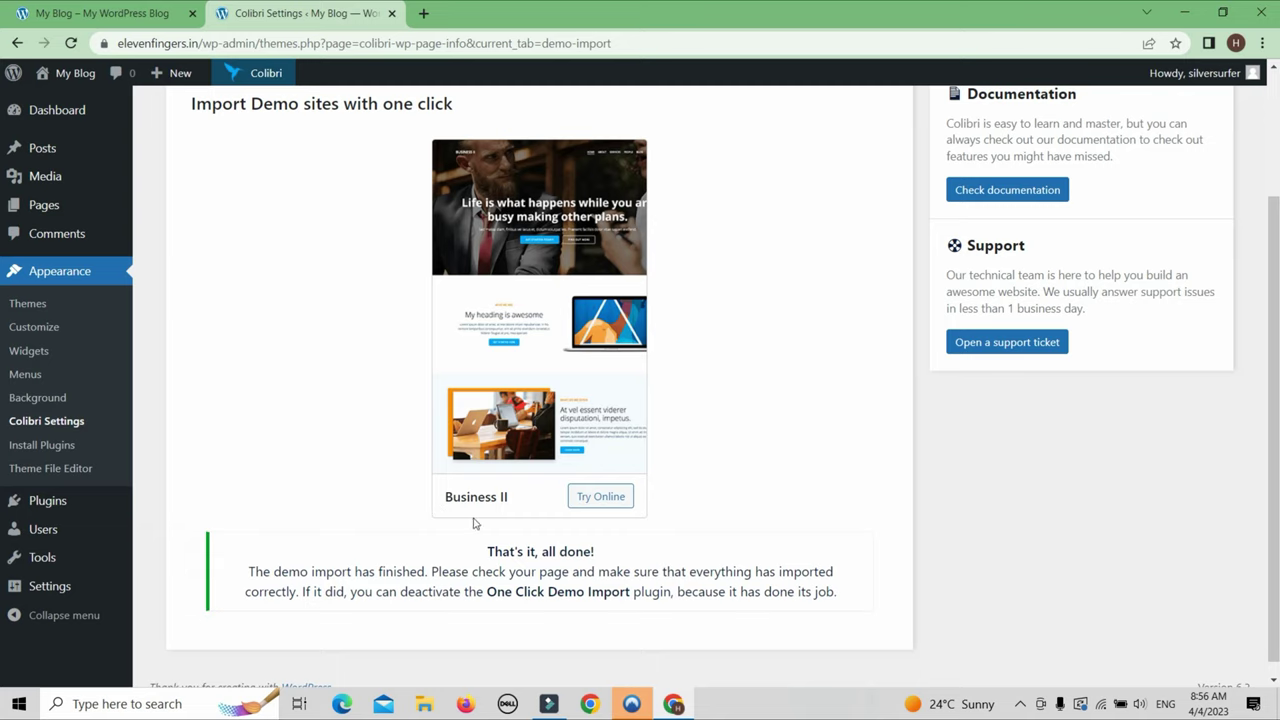
scroll(714, 491, "down", 1)
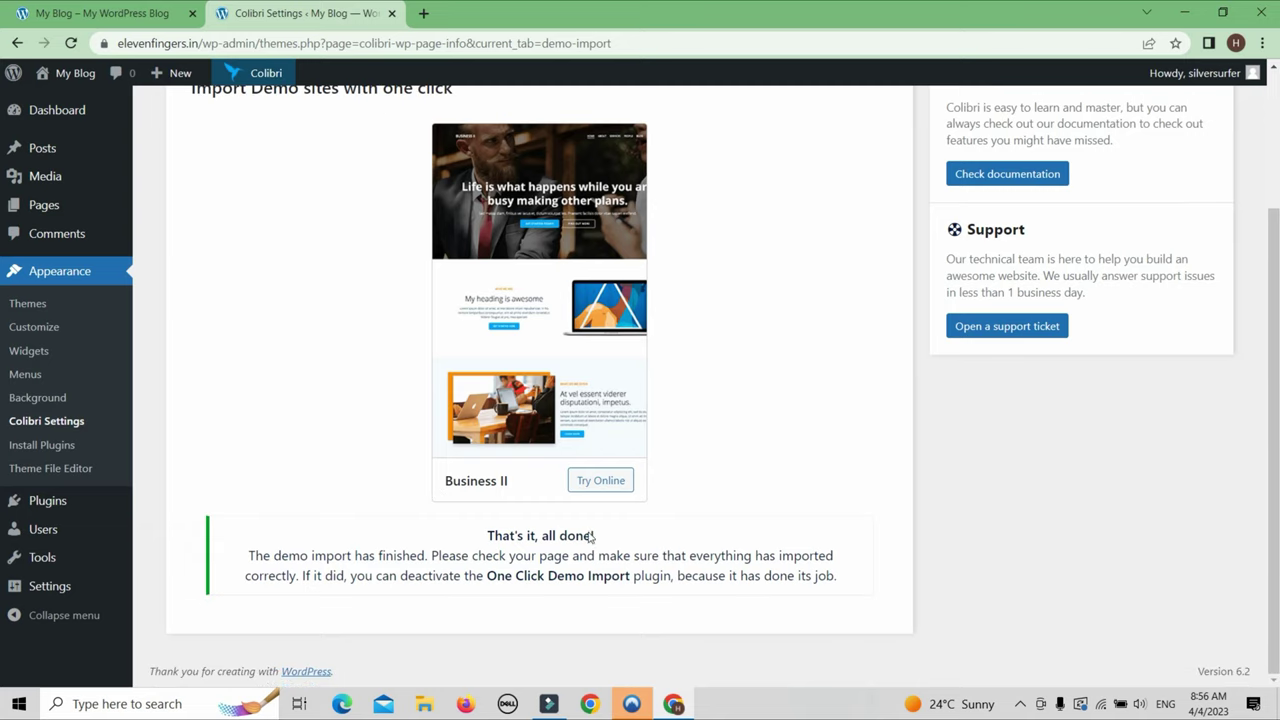
Reload the live My Blog site and review the home page's sections from header to footer.
left_click(80, 13)
left_click(72, 43)
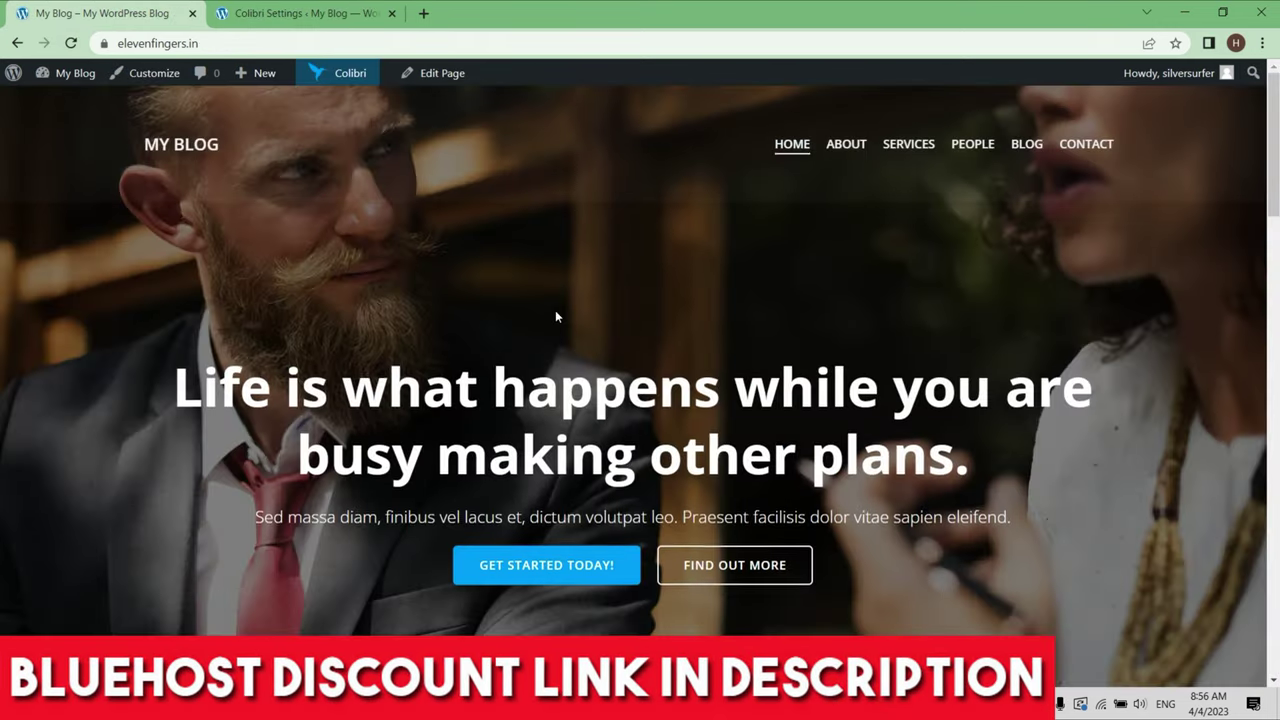
scroll(557, 316, "down", 15)
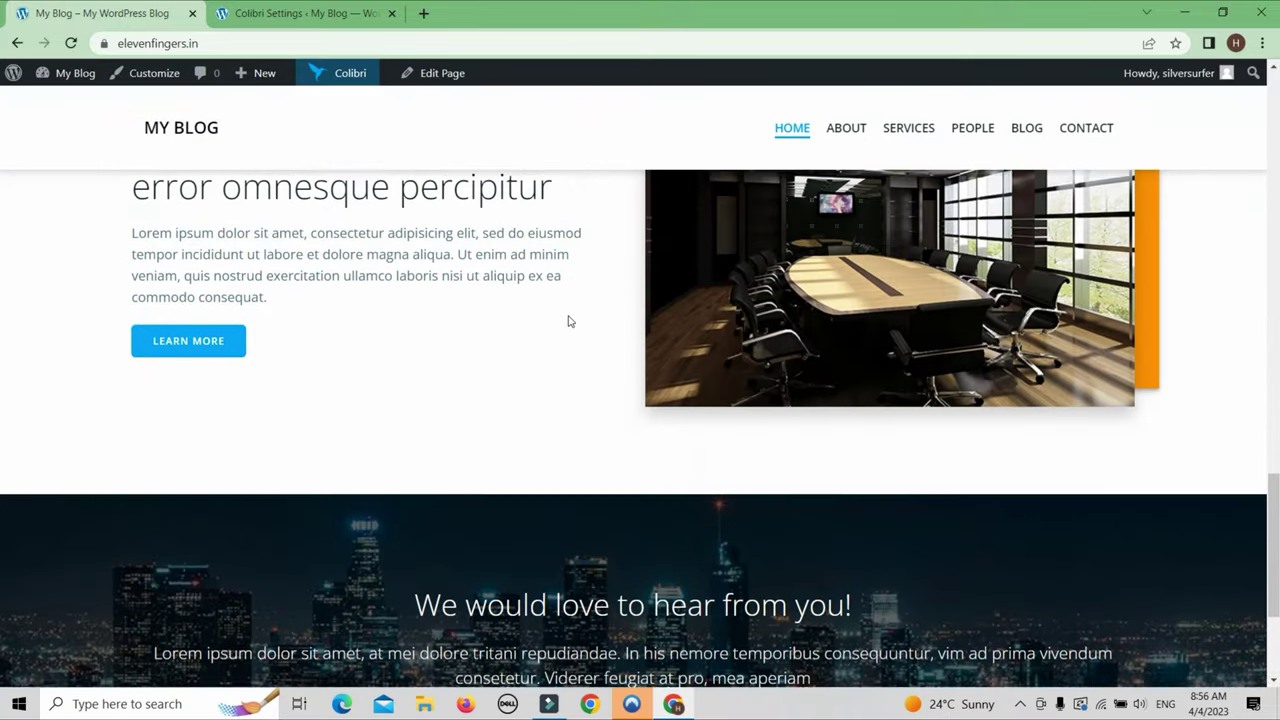
scroll(569, 320, "up", 10)
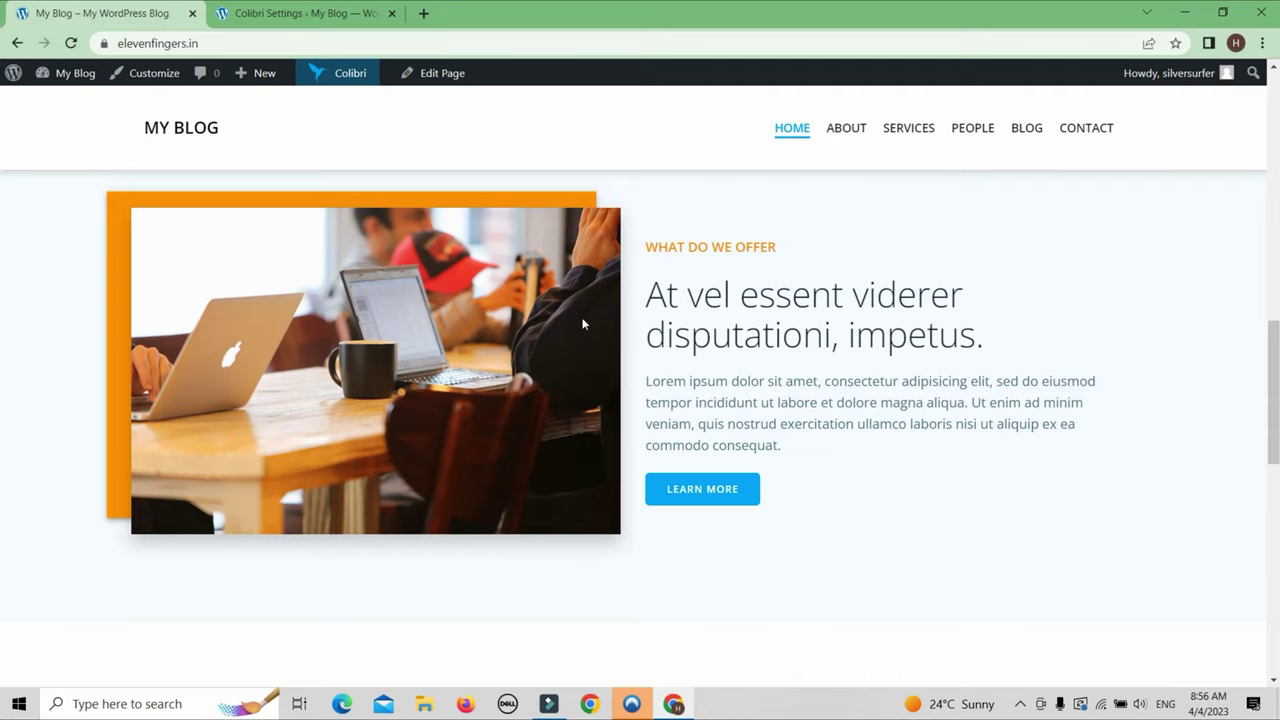
scroll(583, 323, "up", 8)
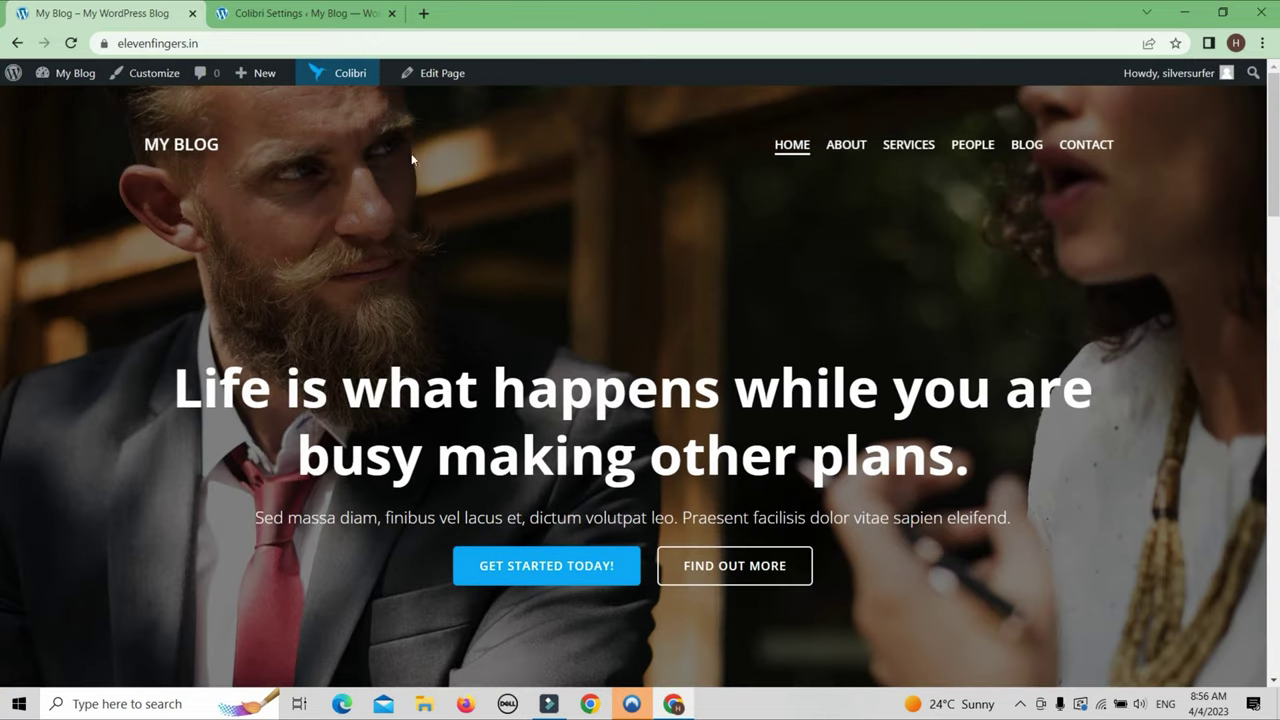
scroll(349, 213, "down", 15)
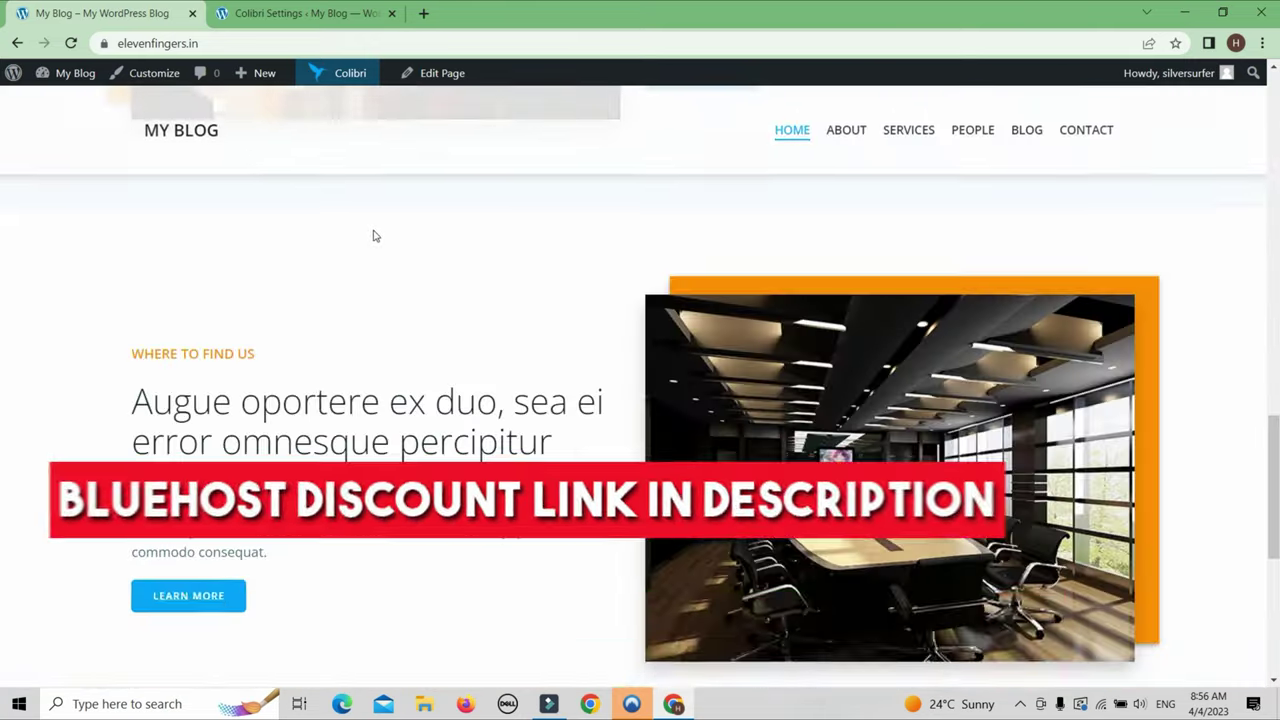
scroll(397, 304, "up", 15)
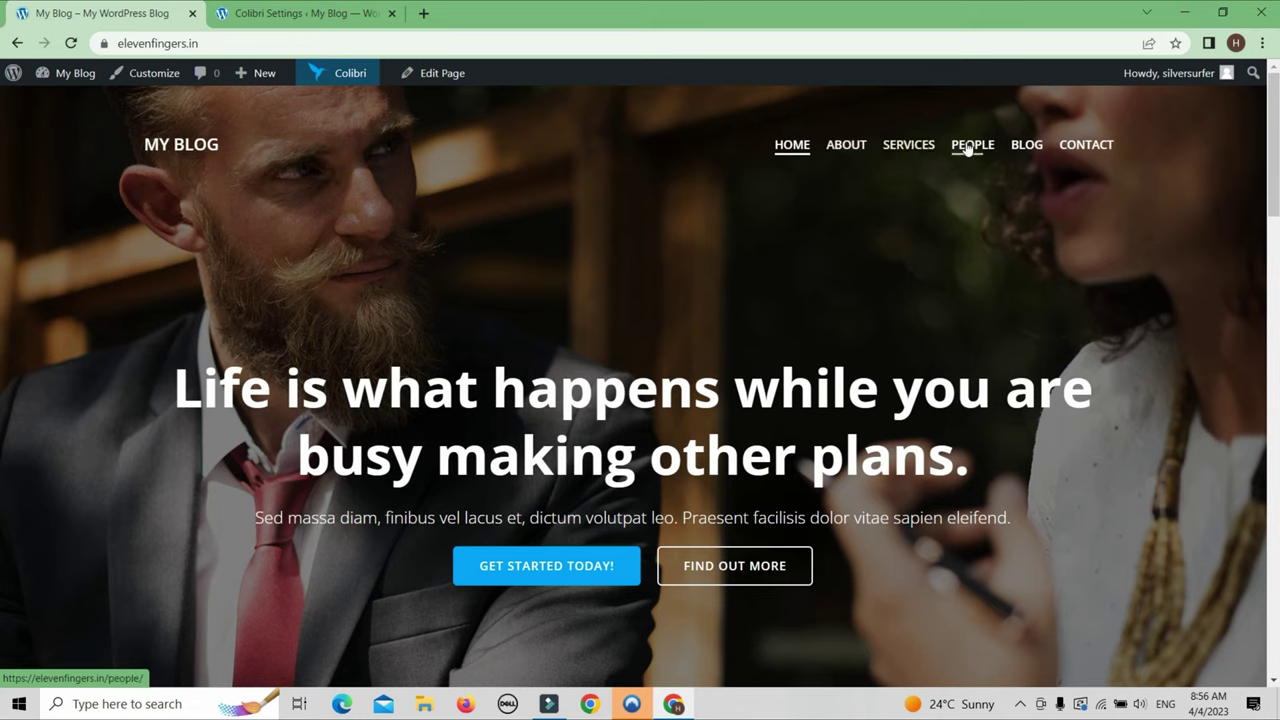
Open the site's About page and examine its business services and premium services sections.
left_click(846, 150)
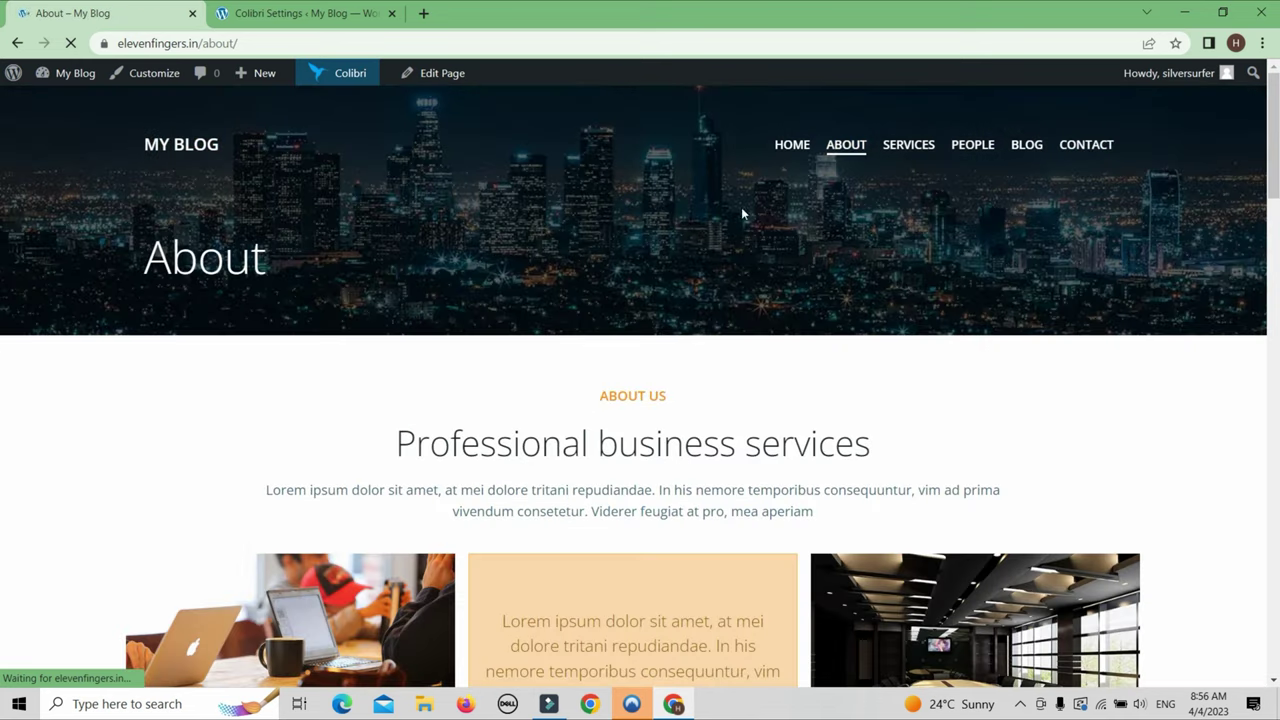
scroll(757, 203, "down", 5)
scroll(671, 258, "up", 5)
scroll(734, 234, "down", 1)
scroll(577, 331, "down", 15)
scroll(601, 329, "up", 5)
scroll(714, 407, "up", 7)
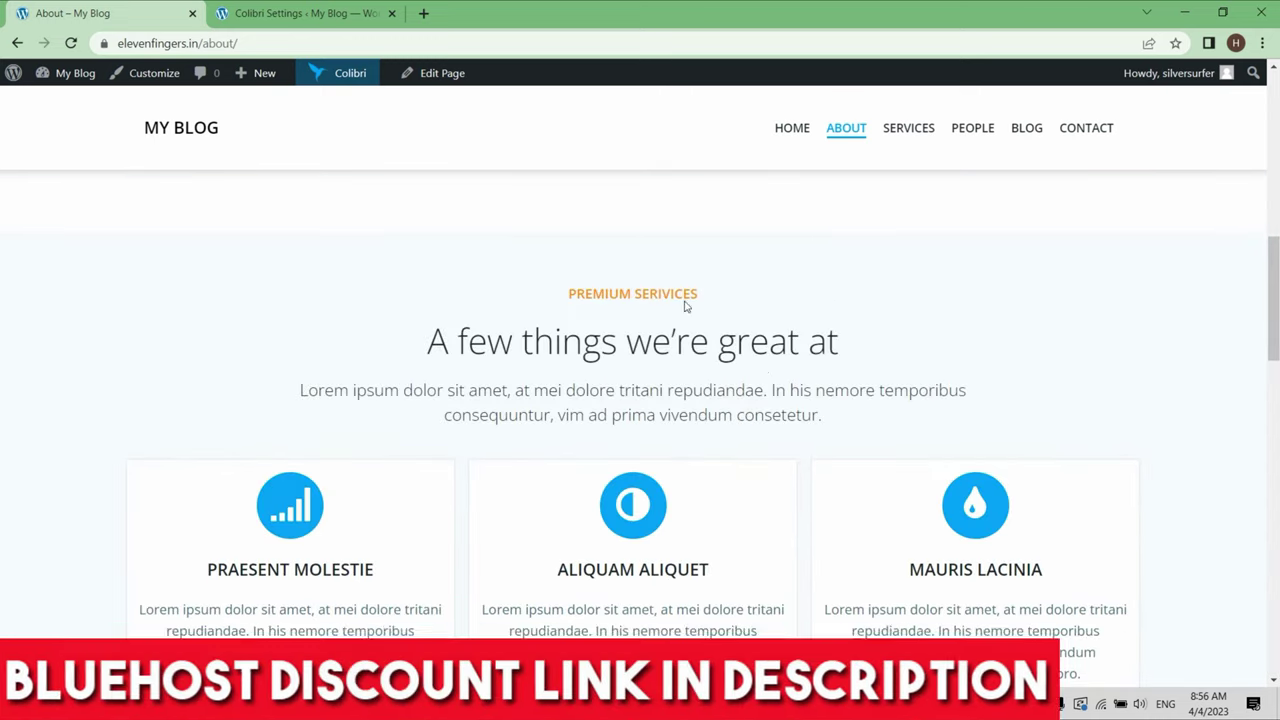
scroll(591, 431, "down", 3)
scroll(716, 413, "up", 5)
scroll(716, 413, "up", 6)
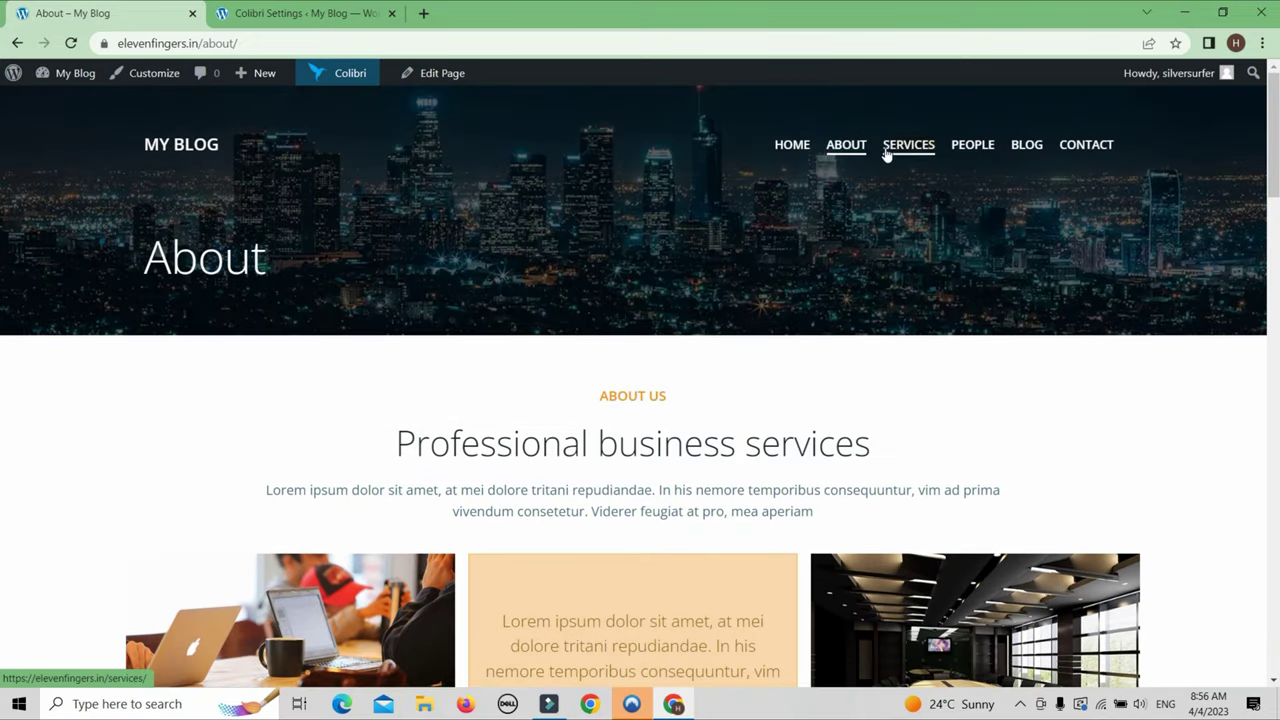
Open the site's Services page and examine the service cards, highlighting the "Etiam Sodales" heading.
left_click(902, 146)
scroll(600, 310, "down", 3)
scroll(500, 330, "down", 1)
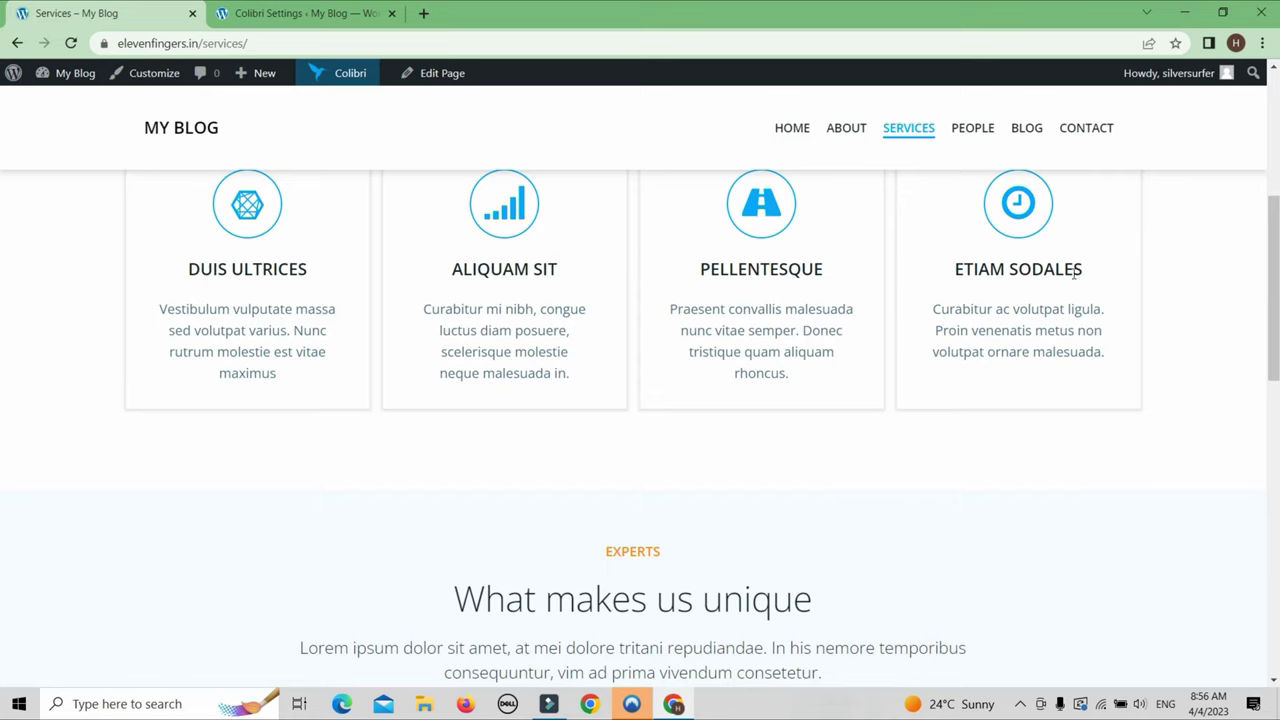
left_click_drag(1083, 268, 963, 287)
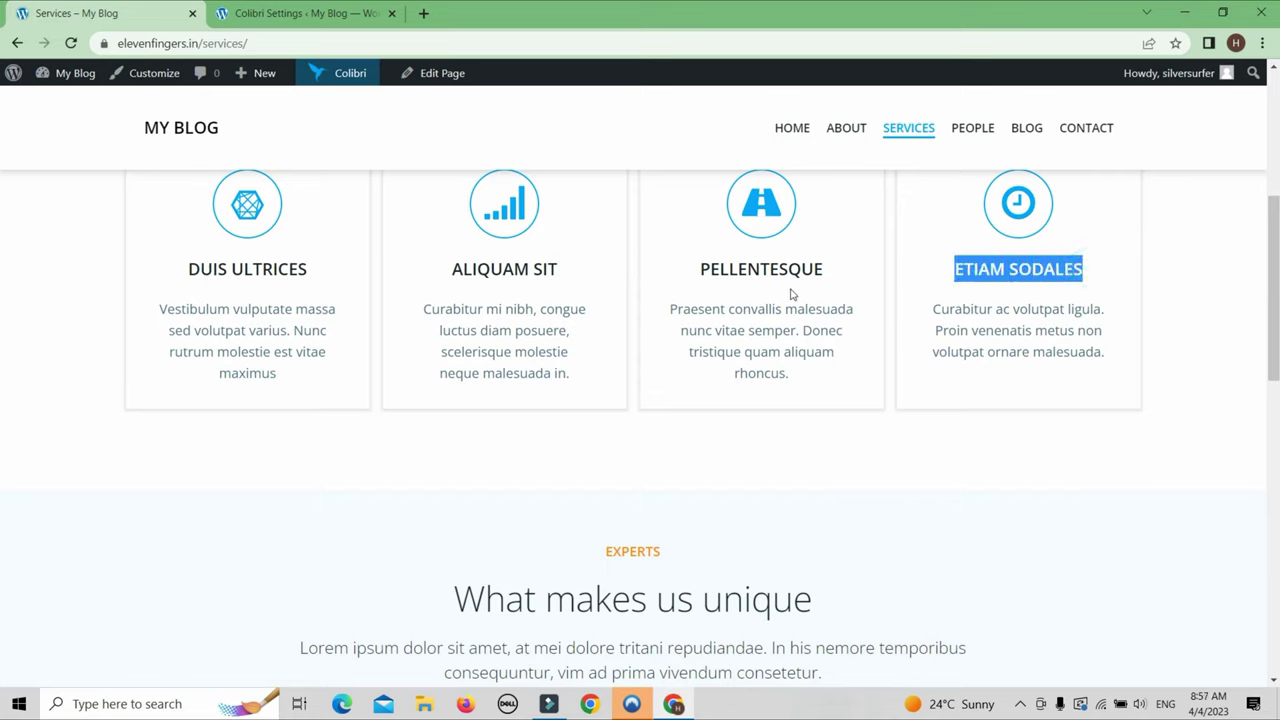
scroll(906, 289, "up", 5)
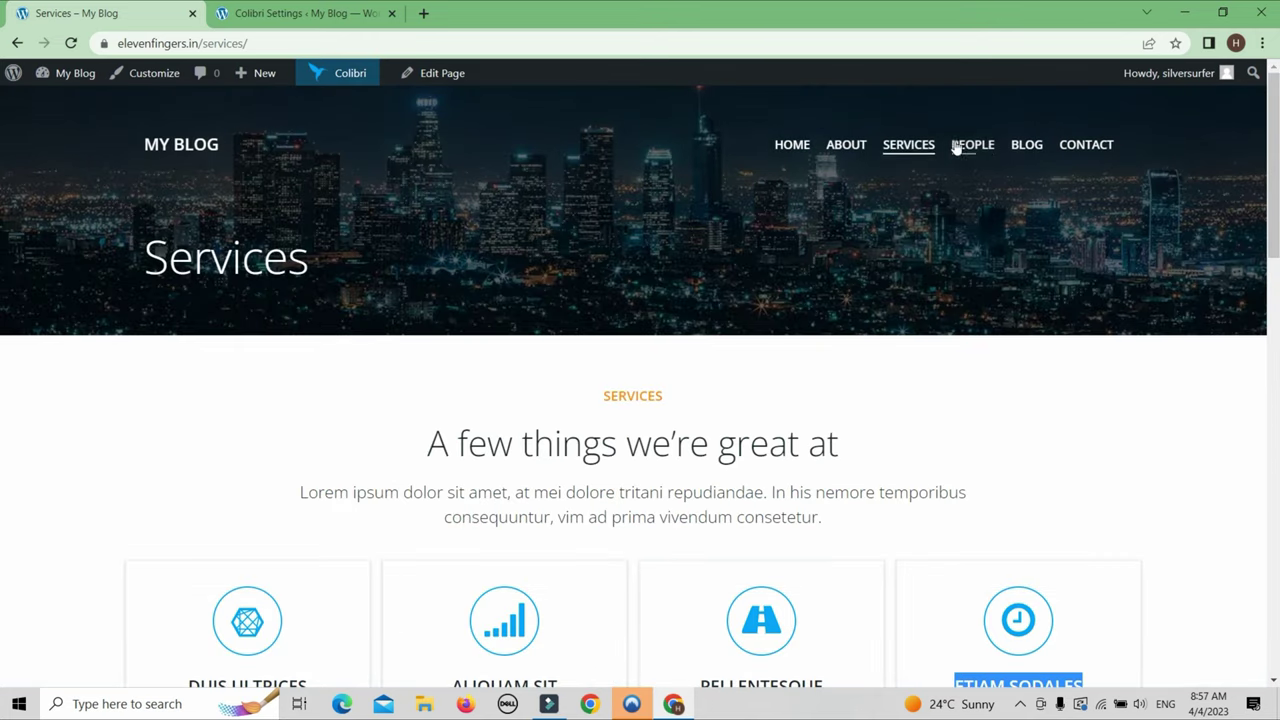
Open the site's People page and examine the team member photo grid above the Management section.
left_click(960, 144)
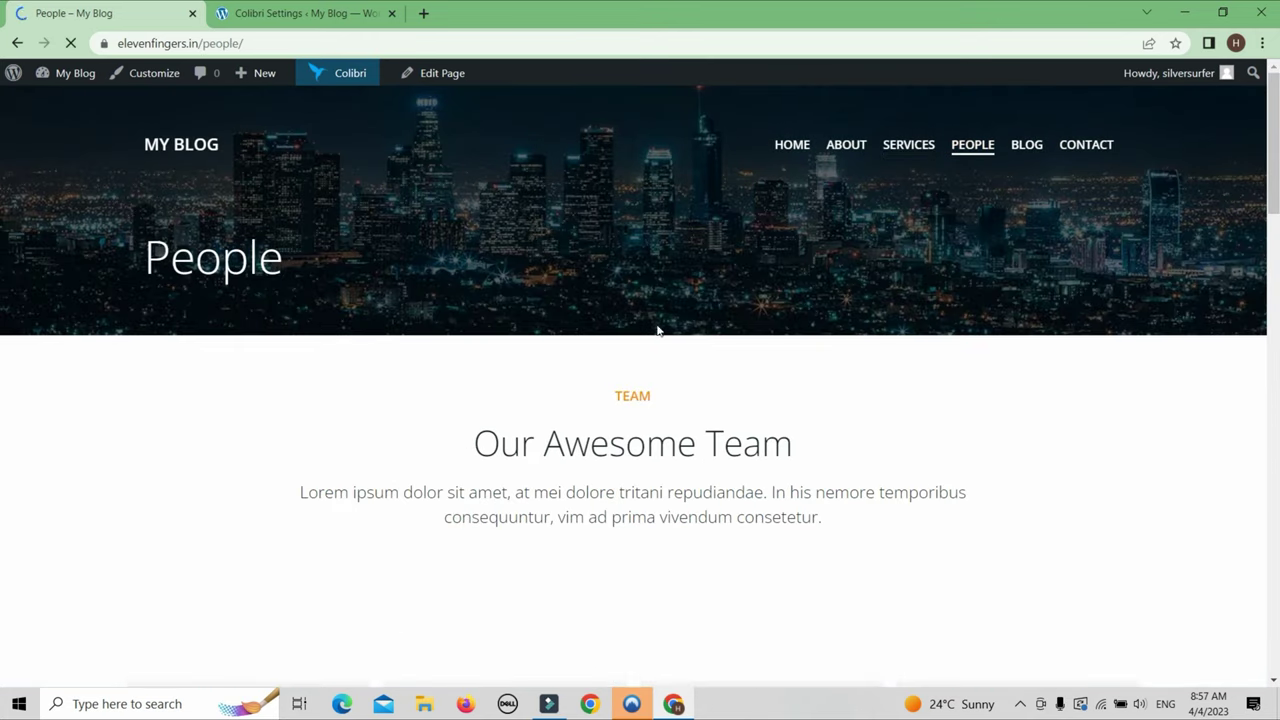
scroll(685, 407, "down", 5)
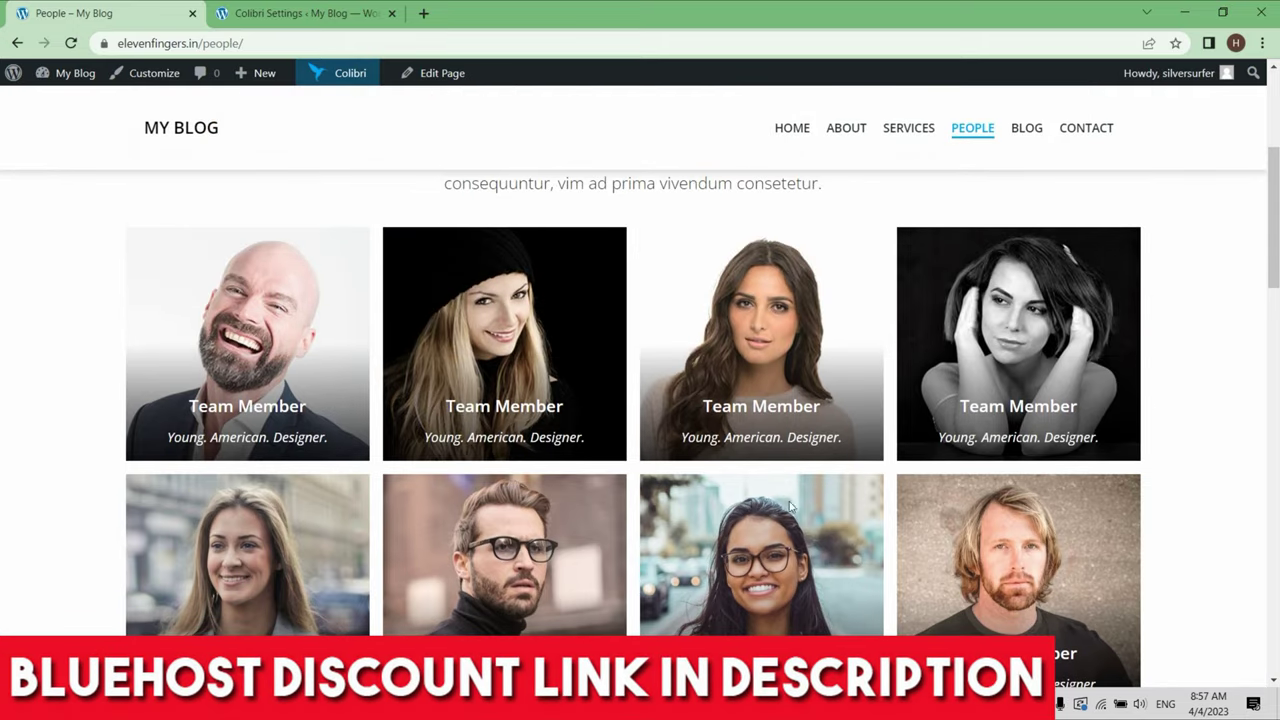
scroll(680, 420, "down", 2)
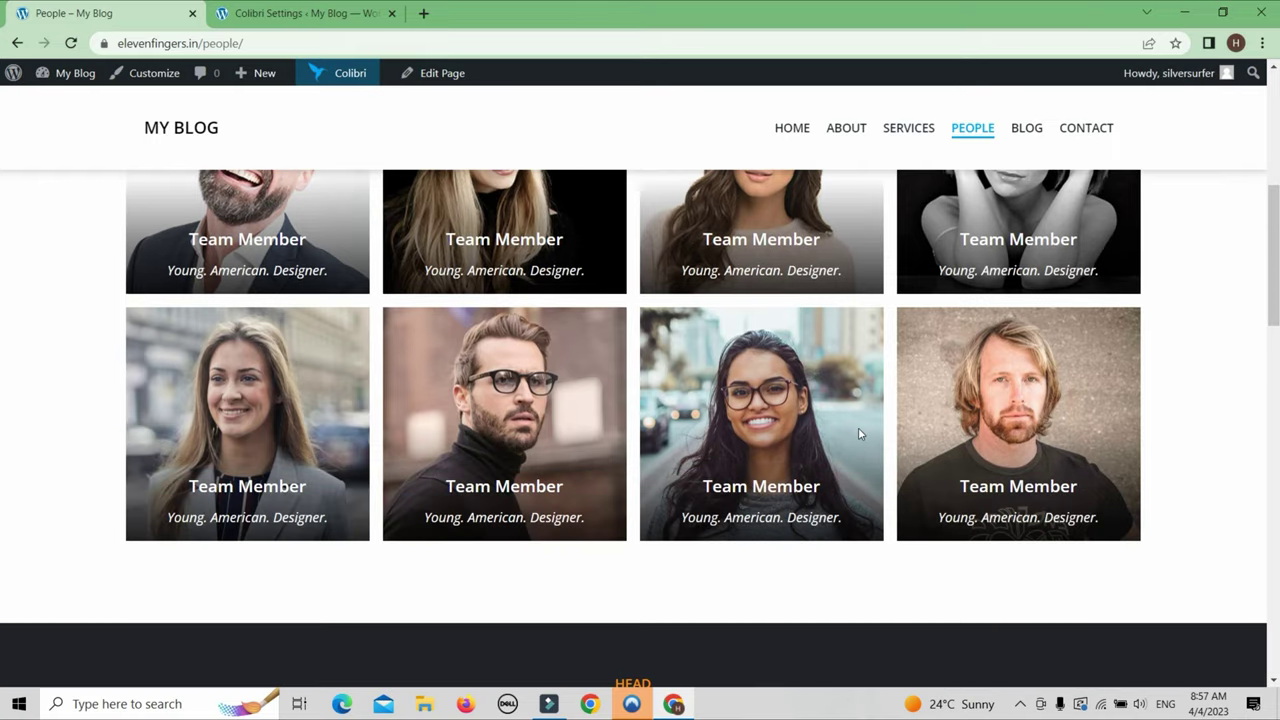
scroll(805, 430, "up", 1)
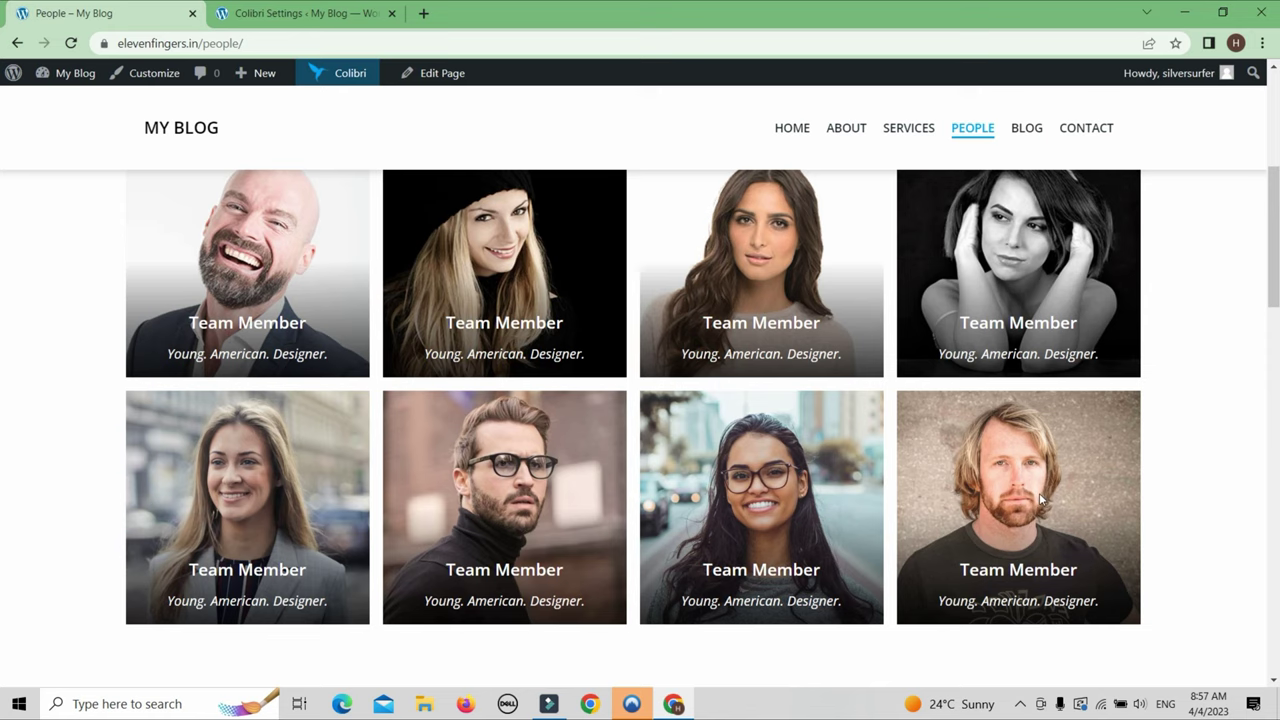
scroll(372, 507, "down", 2)
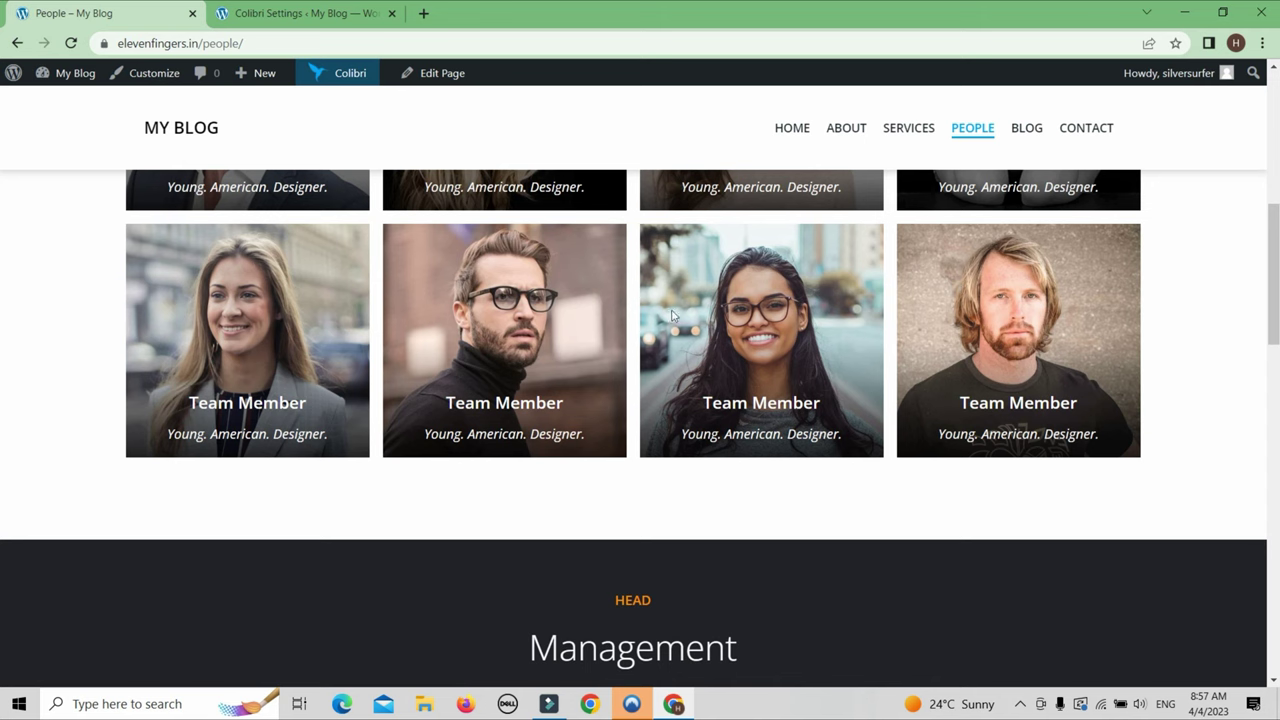
scroll(349, 388, "up", 5)
scroll(524, 404, "down", 3)
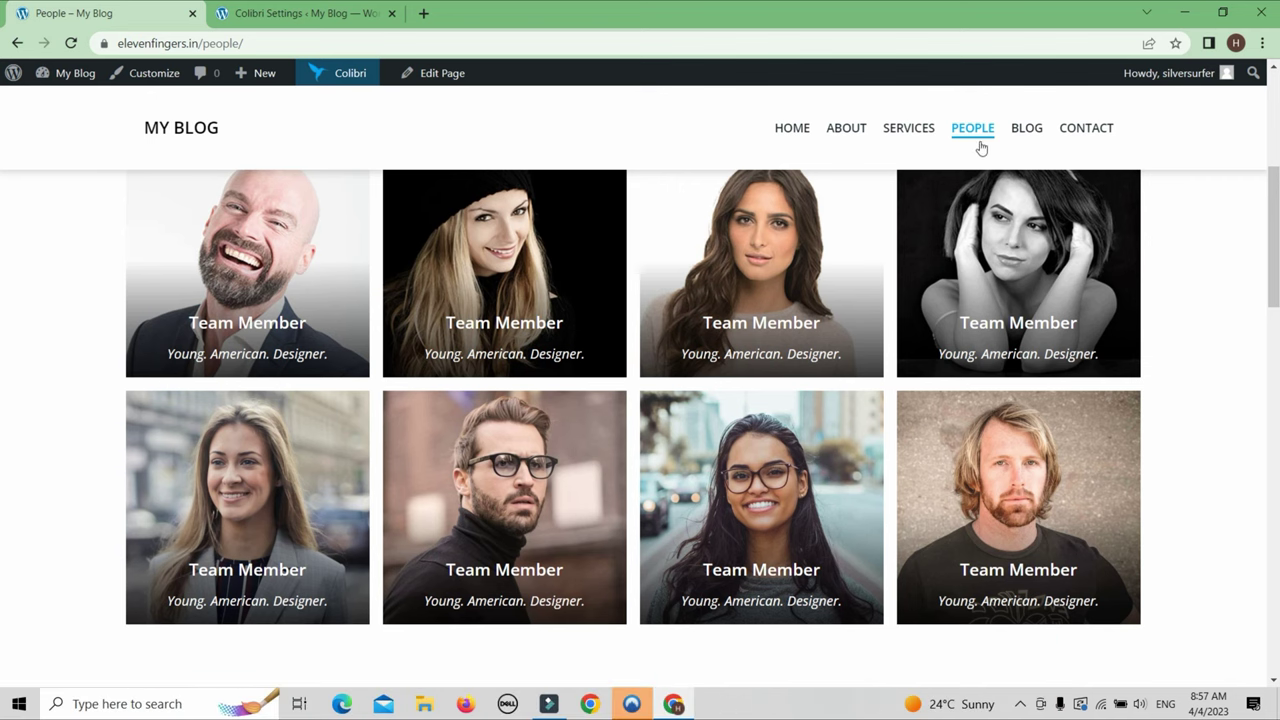
Open the site's Blog page and look through the post cards and sidebar widgets.
left_click(1024, 128)
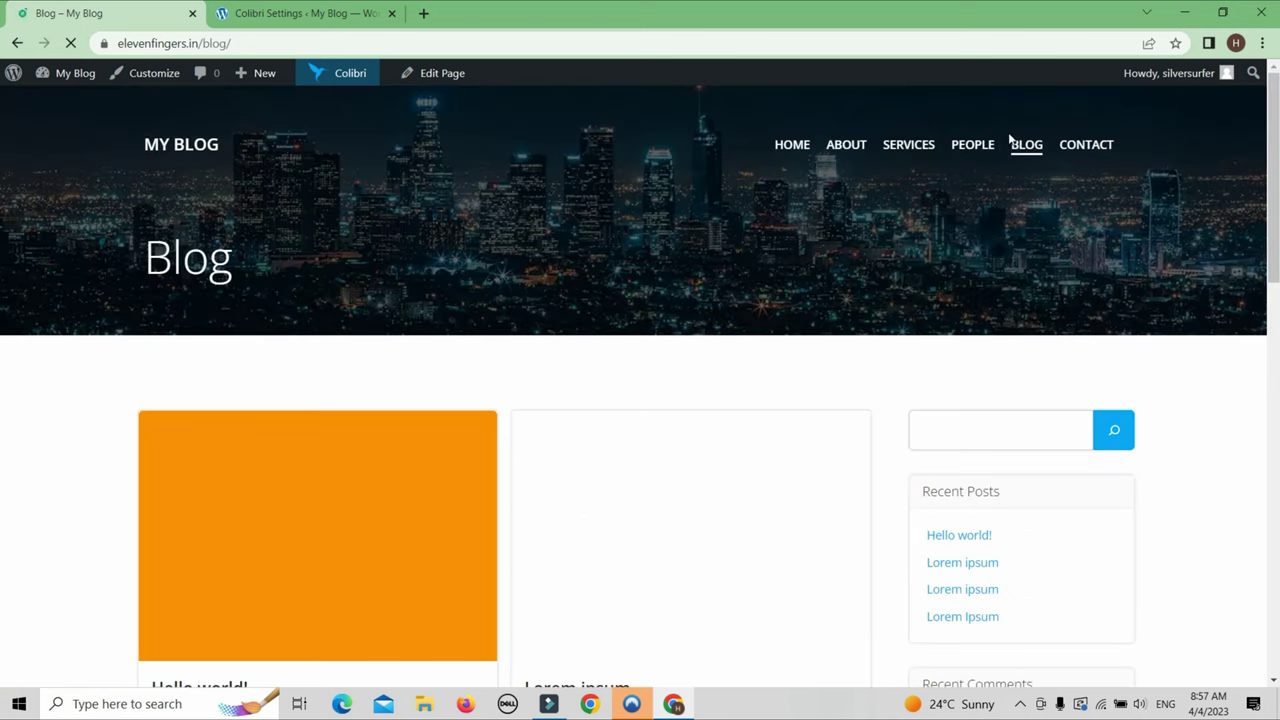
scroll(1000, 163, "down", 3)
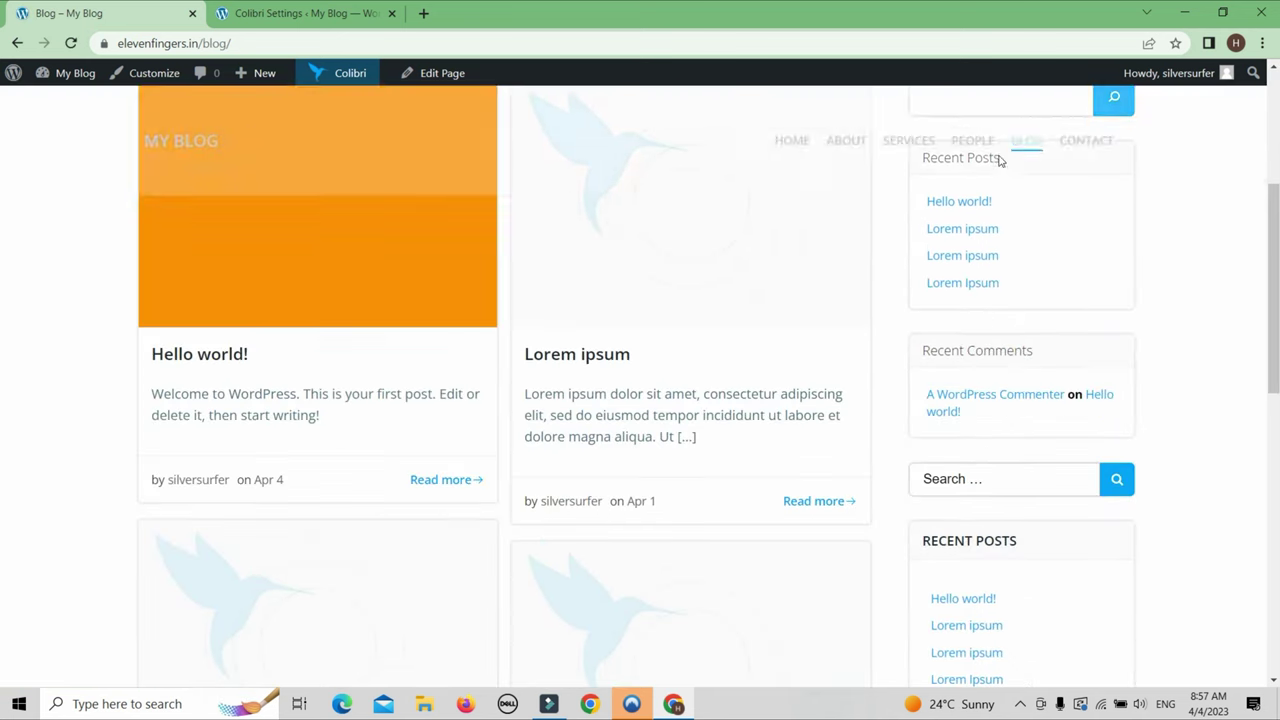
scroll(594, 366, "down", 3)
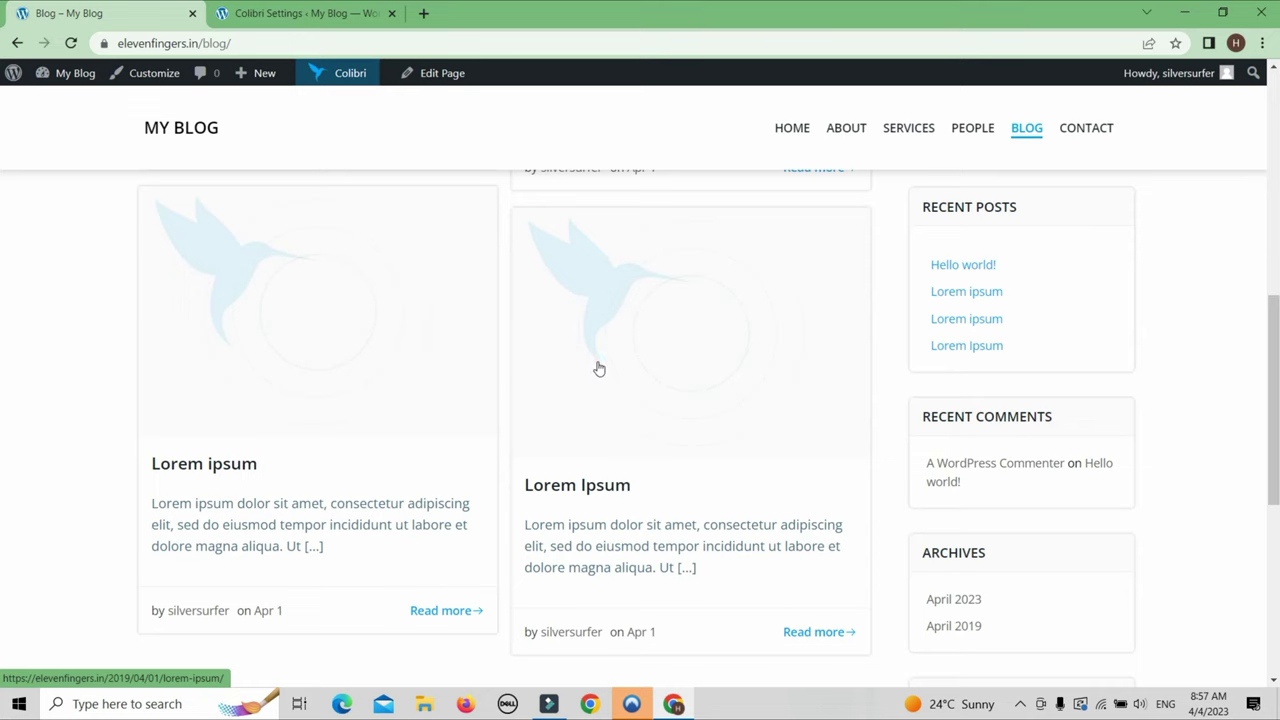
Look over the Blog page's remaining post cards and its recent posts, recent comments and archives widgets.
scroll(598, 367, "down", 4)
scroll(600, 363, "up", 10)
scroll(537, 360, "down", 5)
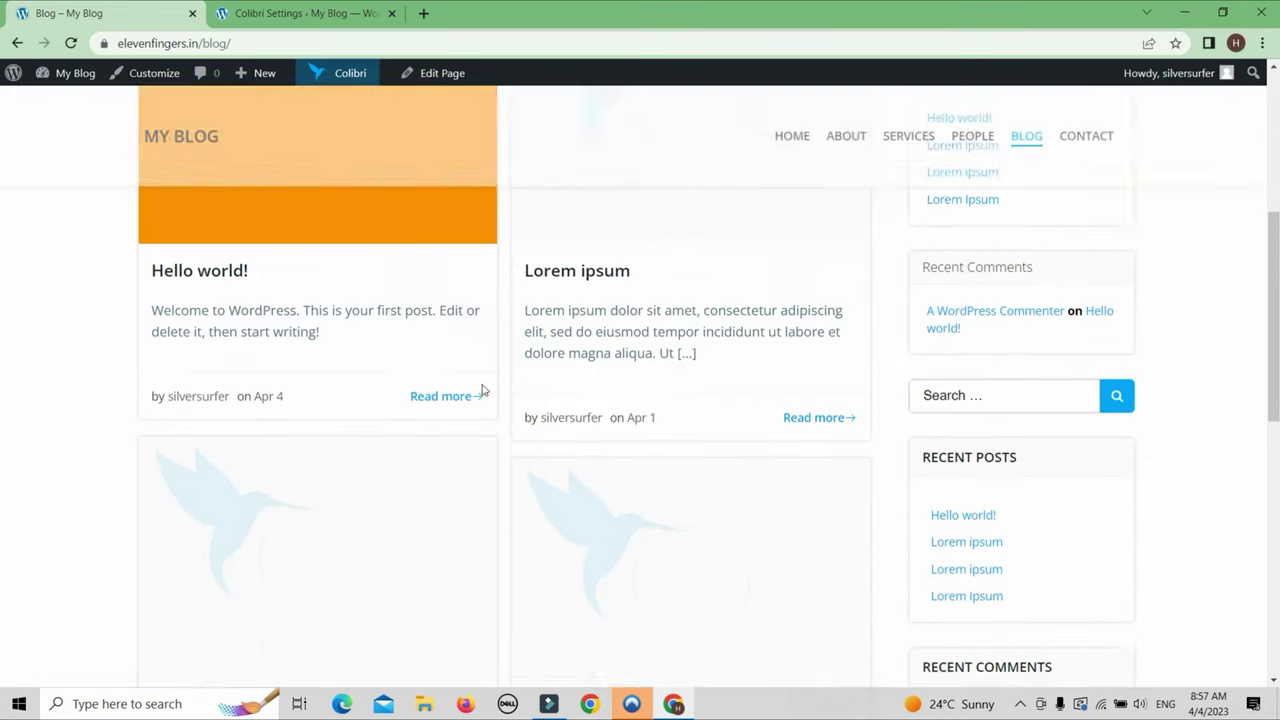
scroll(486, 391, "down", 8)
scroll(740, 328, "up", 5)
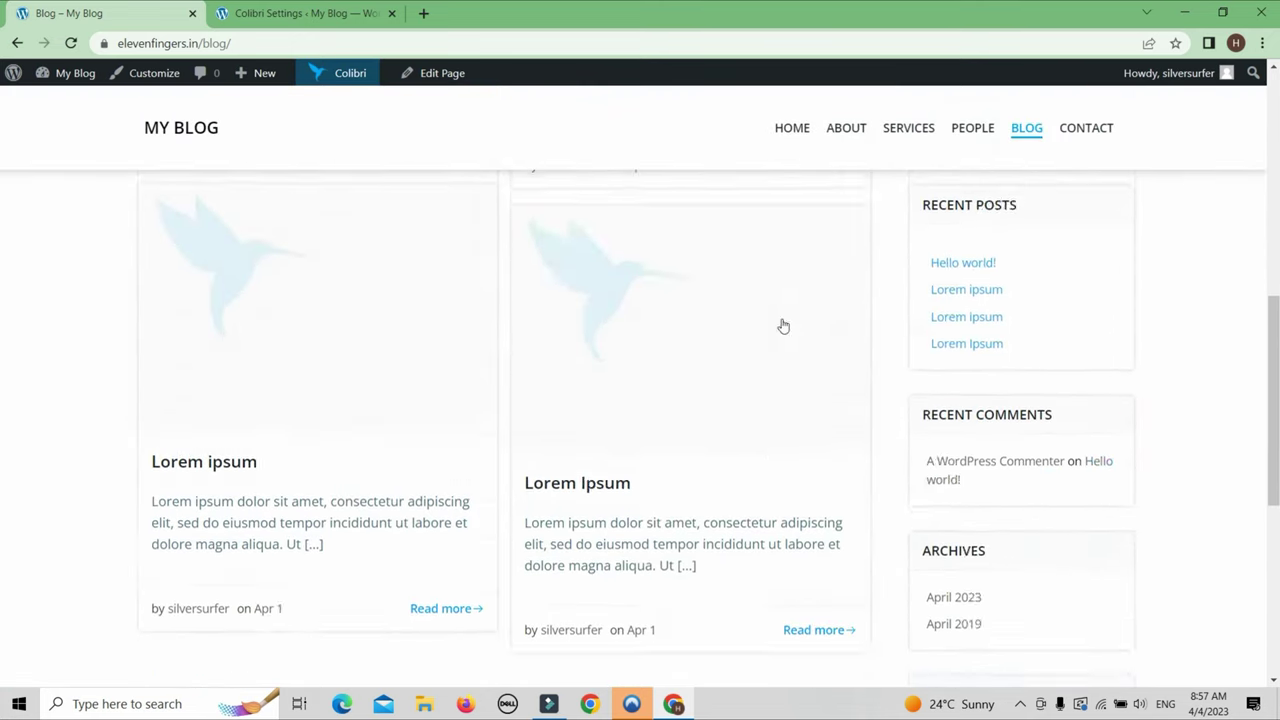
scroll(770, 330, "up", 3)
scroll(623, 471, "down", 8)
scroll(1100, 300, "up", 5)
Open the site's Contact page, examine its contact form and Contact us section, and return to the Home page.
left_click(1087, 128)
scroll(671, 310, "down", 1)
scroll(434, 297, "down", 6)
scroll(471, 289, "up", 4)
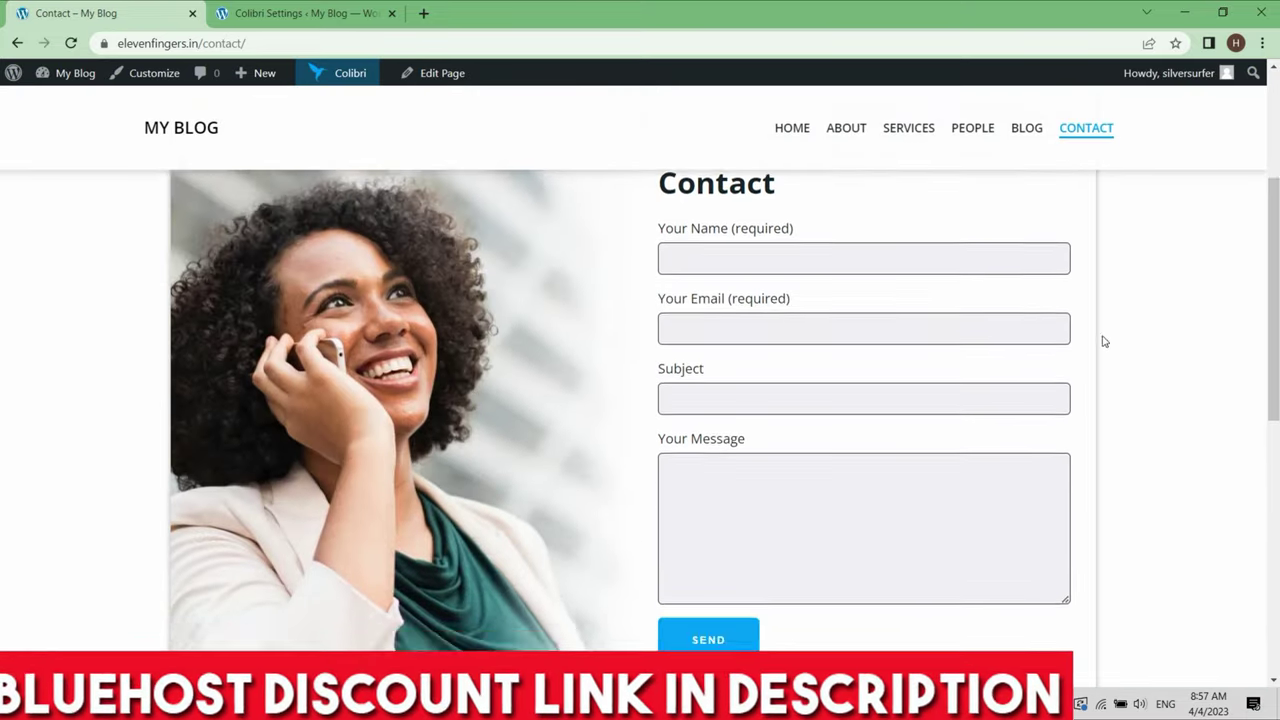
scroll(1104, 342, "down", 8)
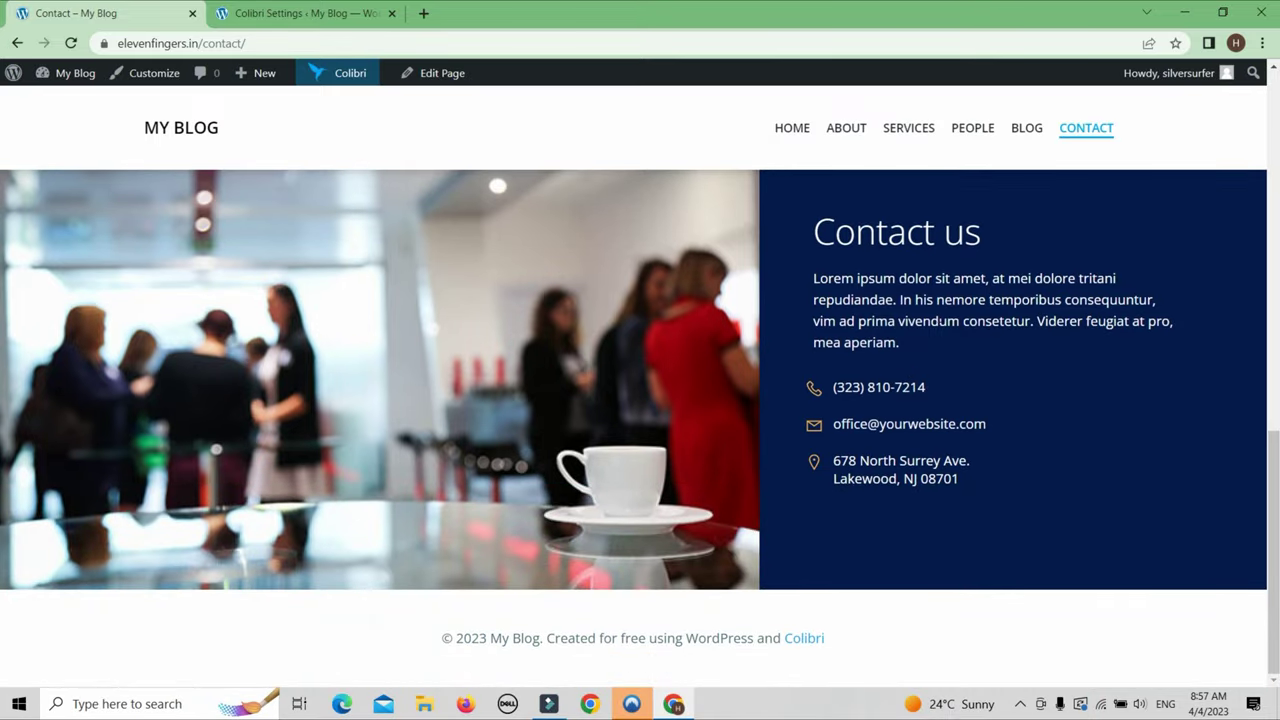
scroll(931, 334, "up", 10)
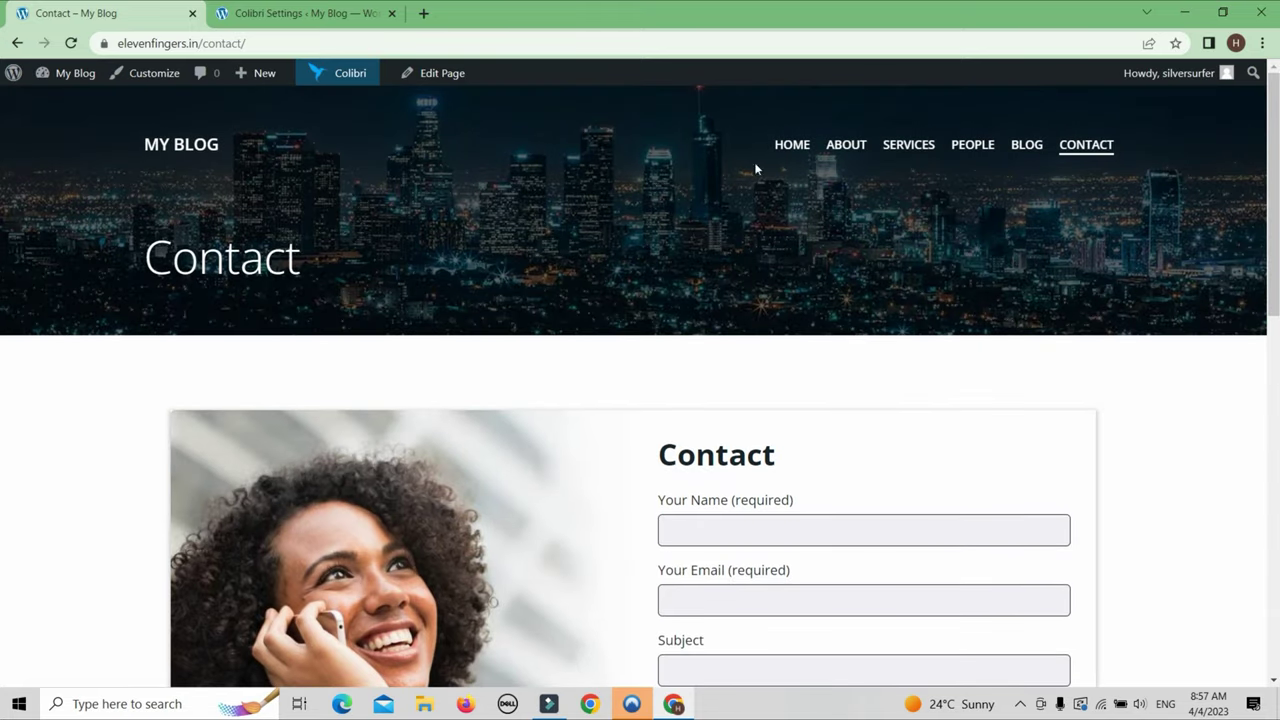
left_click(779, 145)
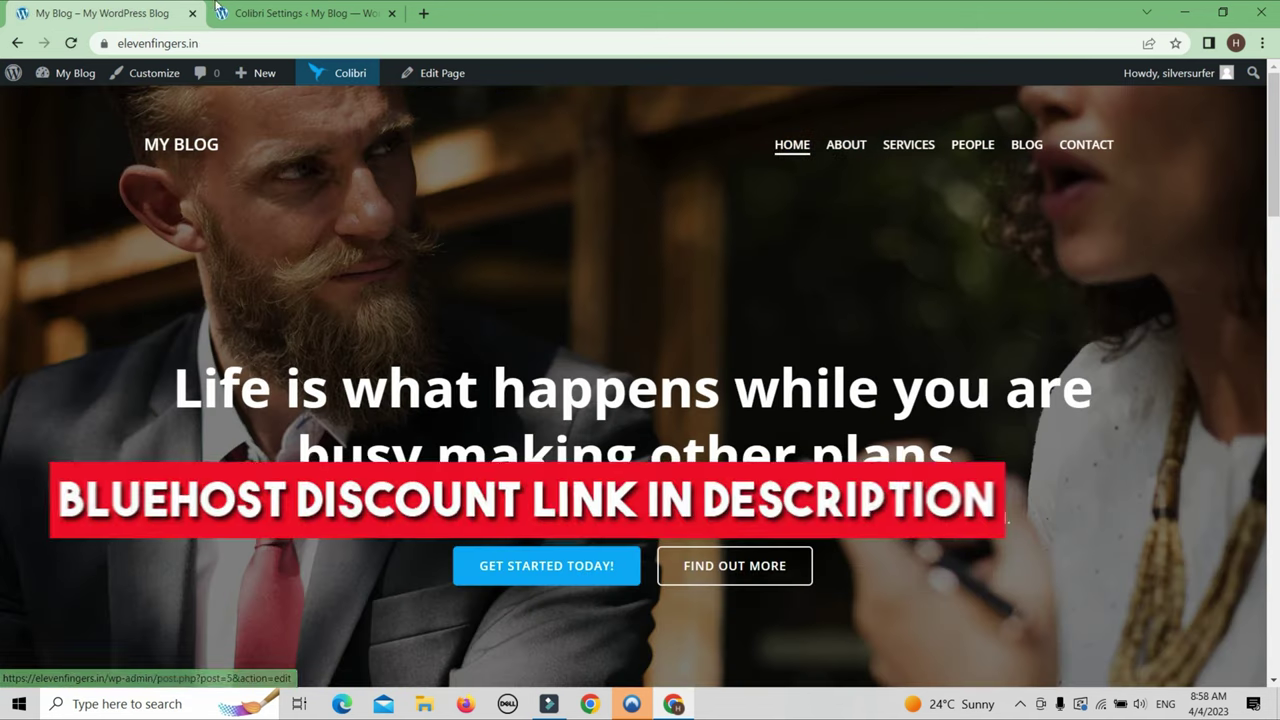
Switch to the WordPress admin, look over the dashboard widgets and open the list of installed plugins.
left_click(300, 13)
scroll(189, 343, "up", 3)
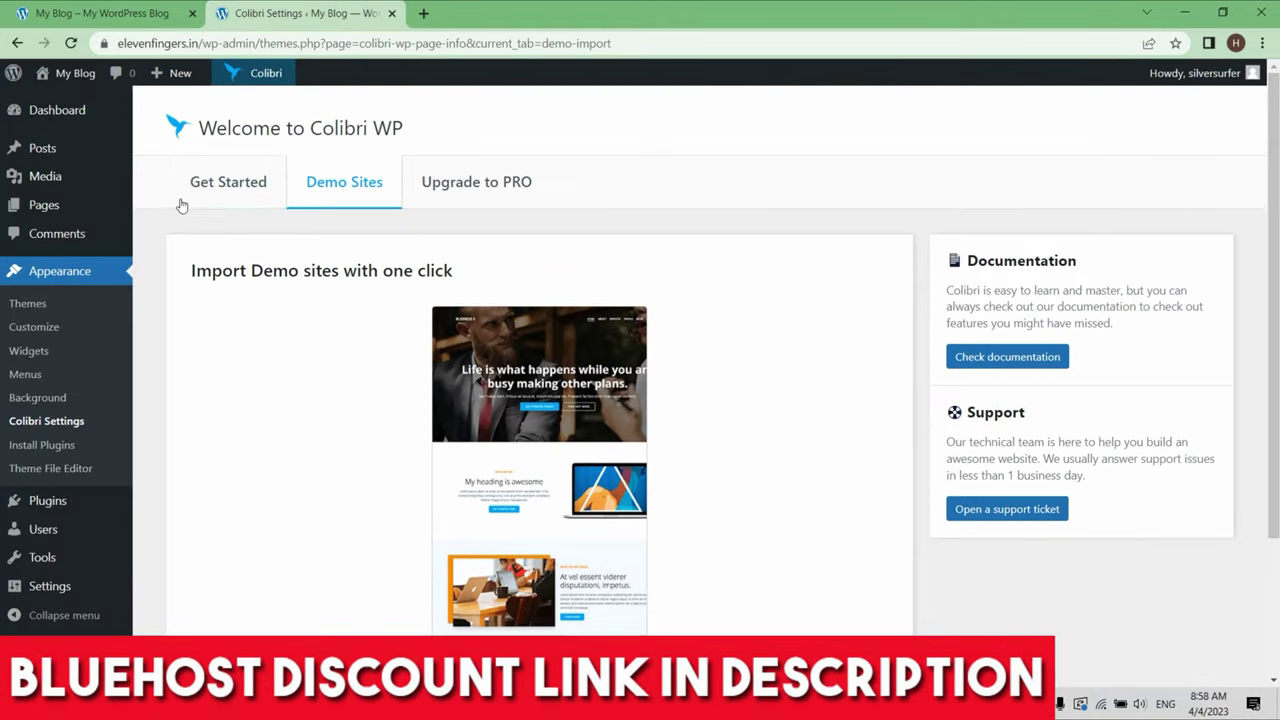
left_click(94, 120)
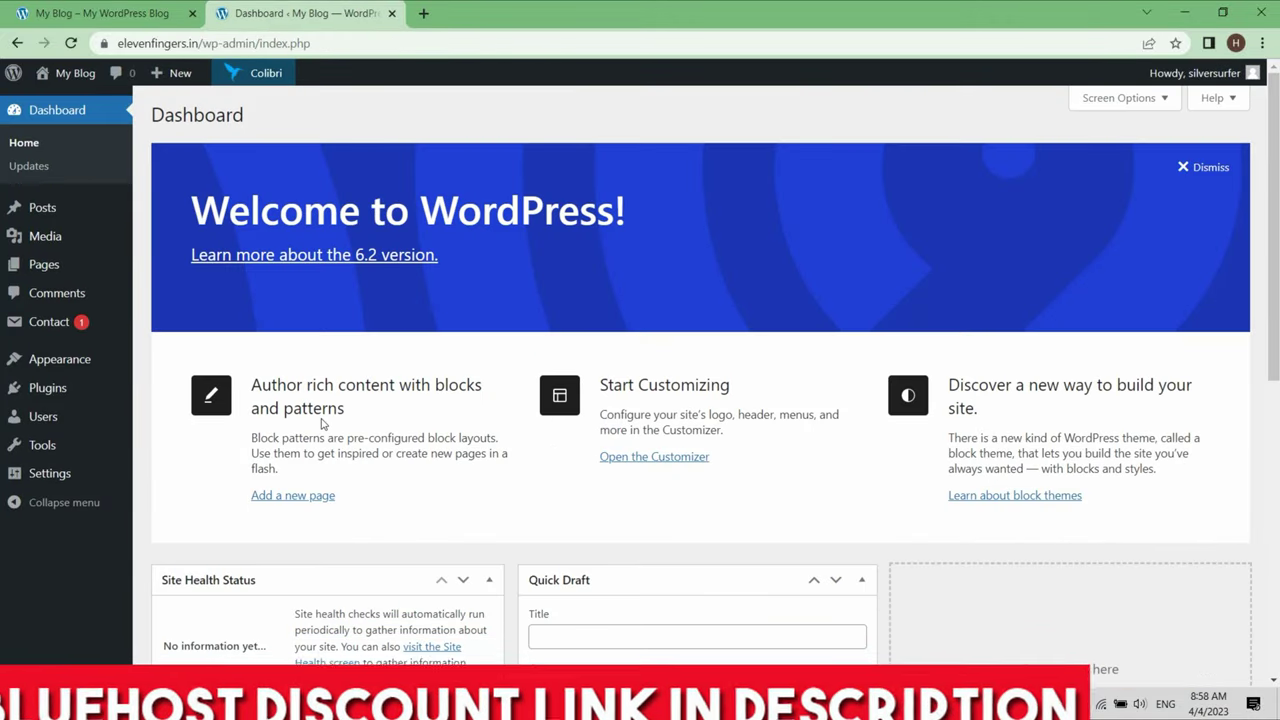
scroll(318, 410, "down", 6)
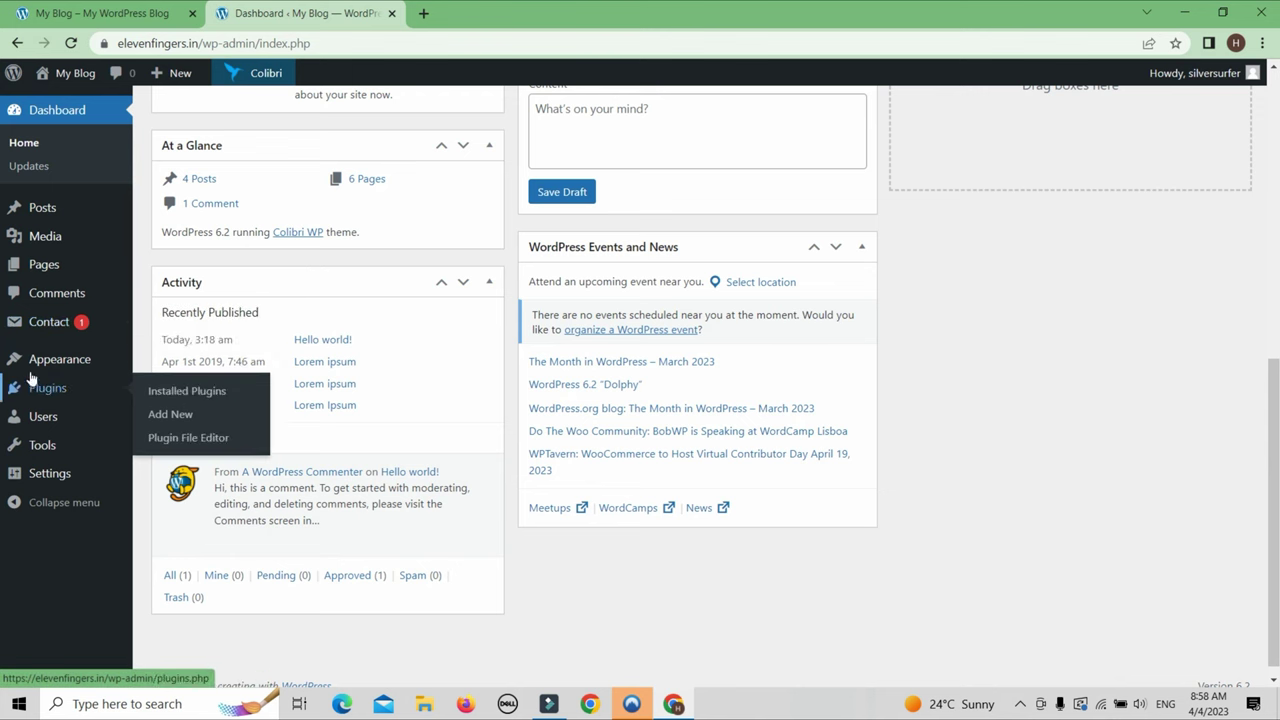
mouse_move(44, 365)
left_click(54, 392)
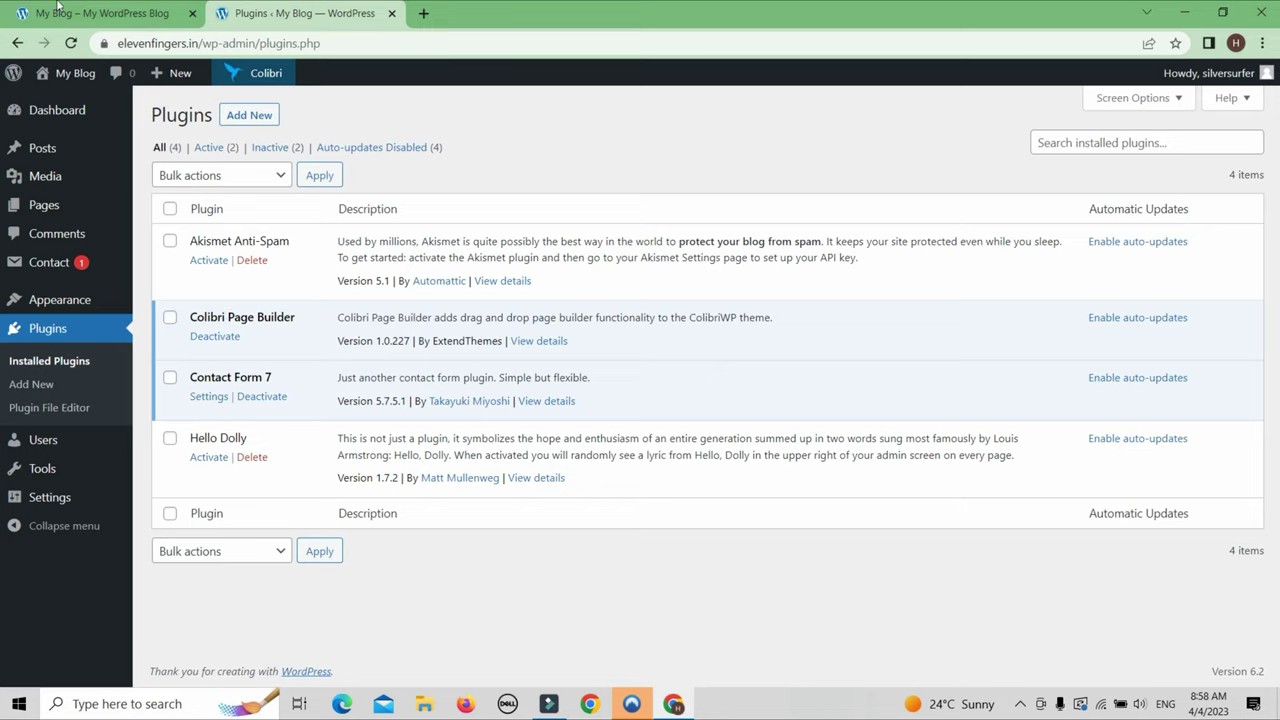
Load the theme Customizer from the admin and switch back to the live home page.
mouse_move(64, 308)
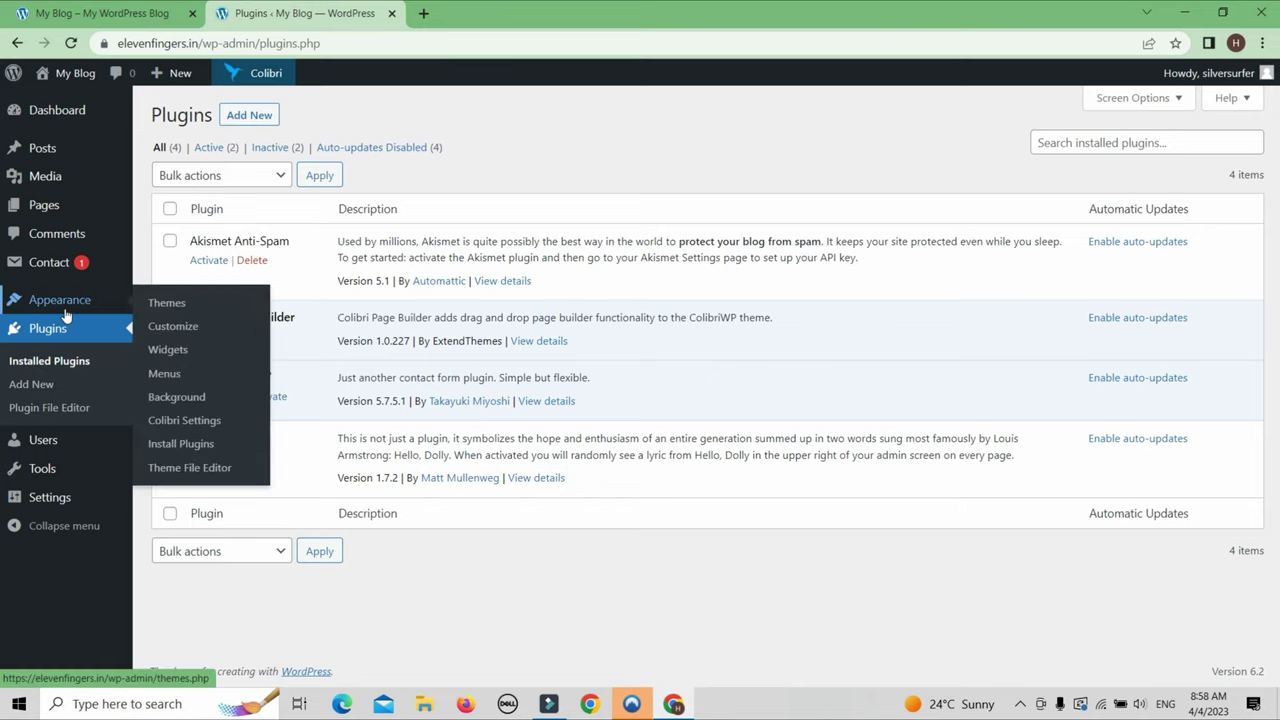
left_click(177, 330)
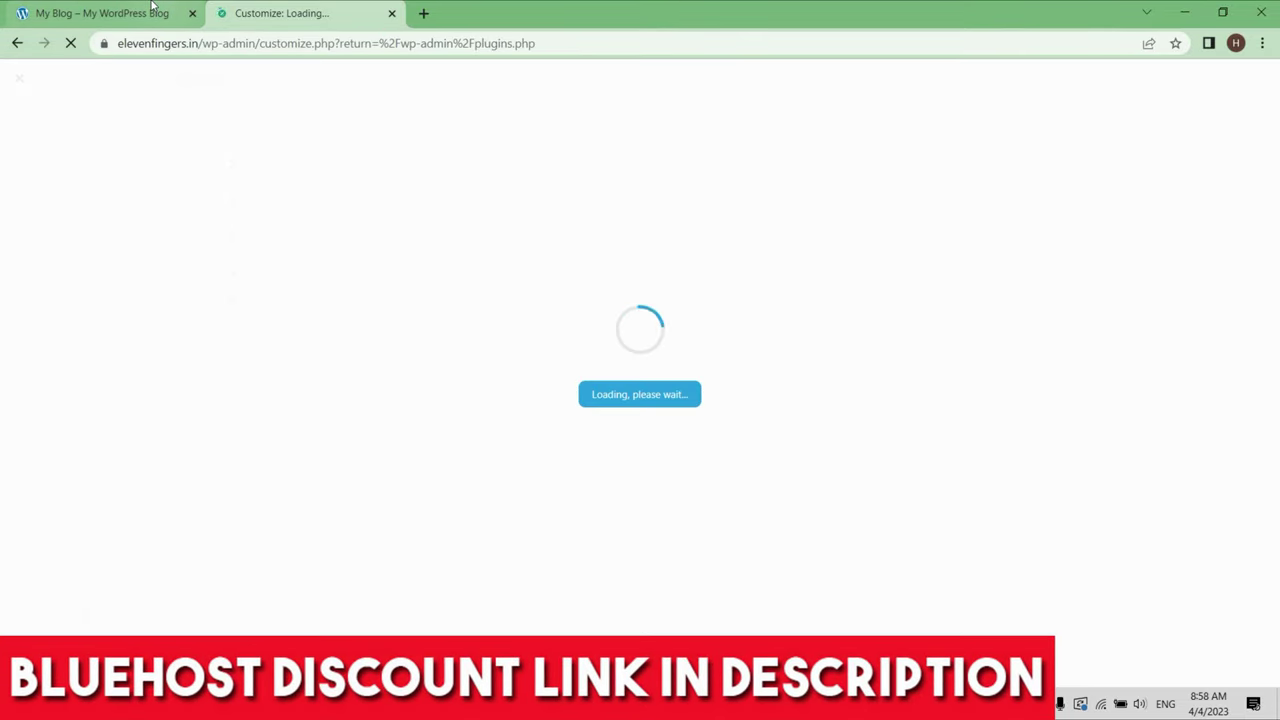
left_click(150, 12)
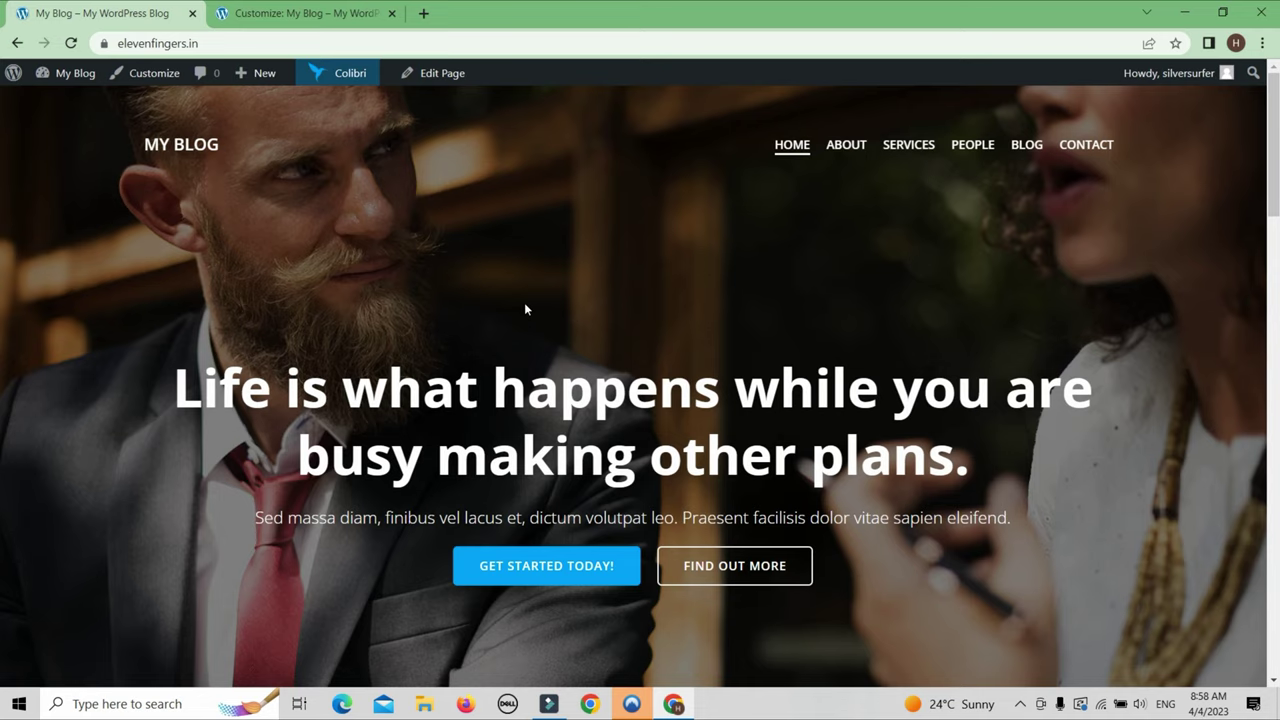
Inspect the home page with the browser's developer tools, check its narrowed layout and turn on device emulation.
right_click(1132, 437)
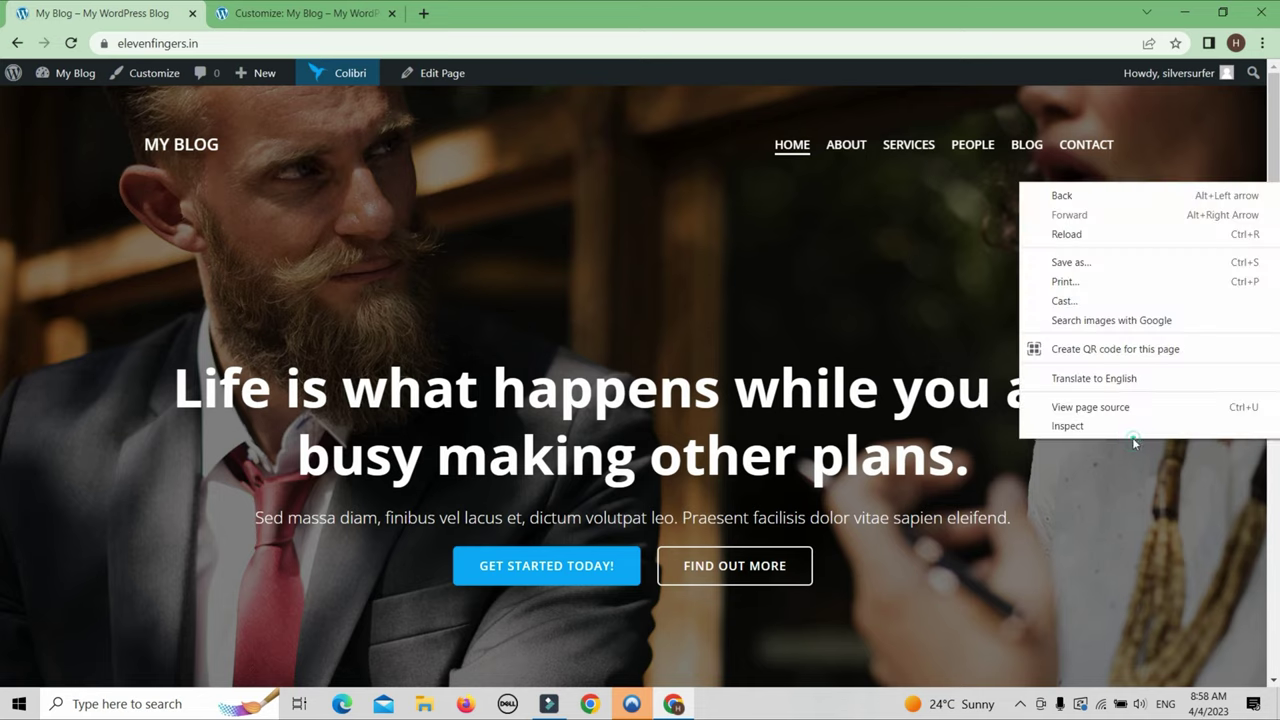
left_click(1095, 436)
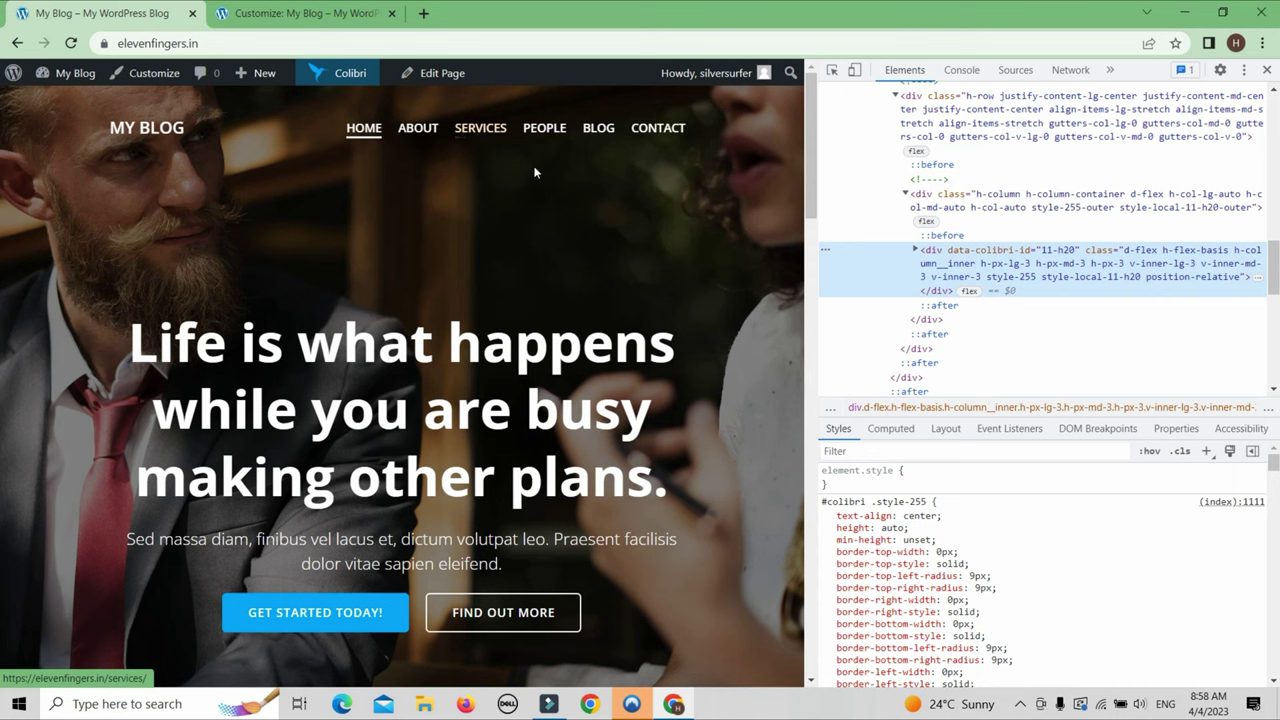
scroll(629, 346, "down", 5)
scroll(632, 349, "down", 5)
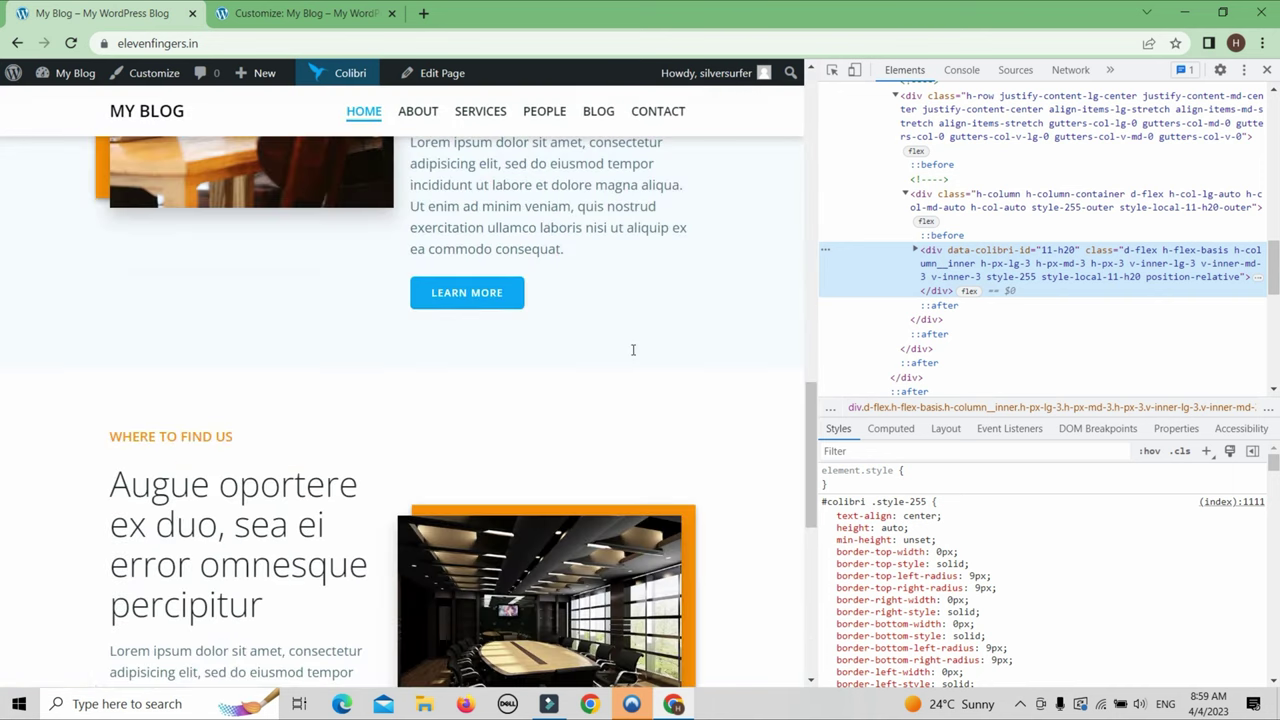
scroll(632, 349, "up", 15)
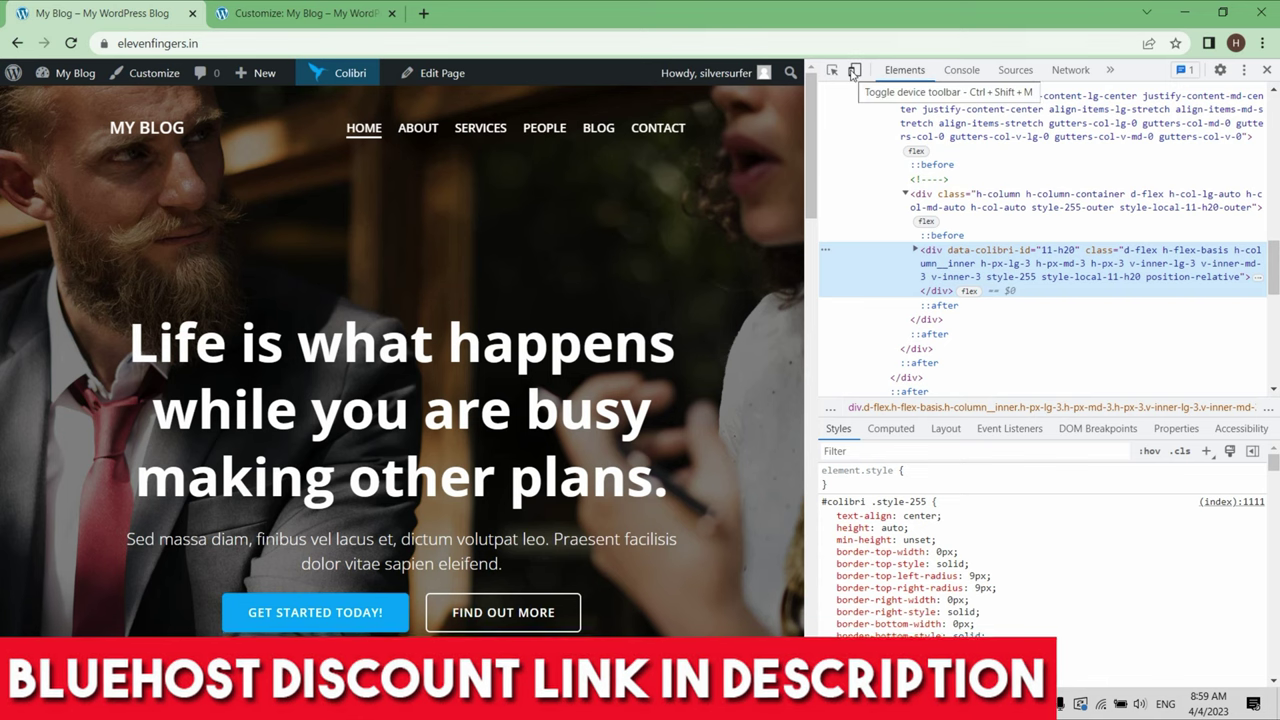
left_click(853, 76)
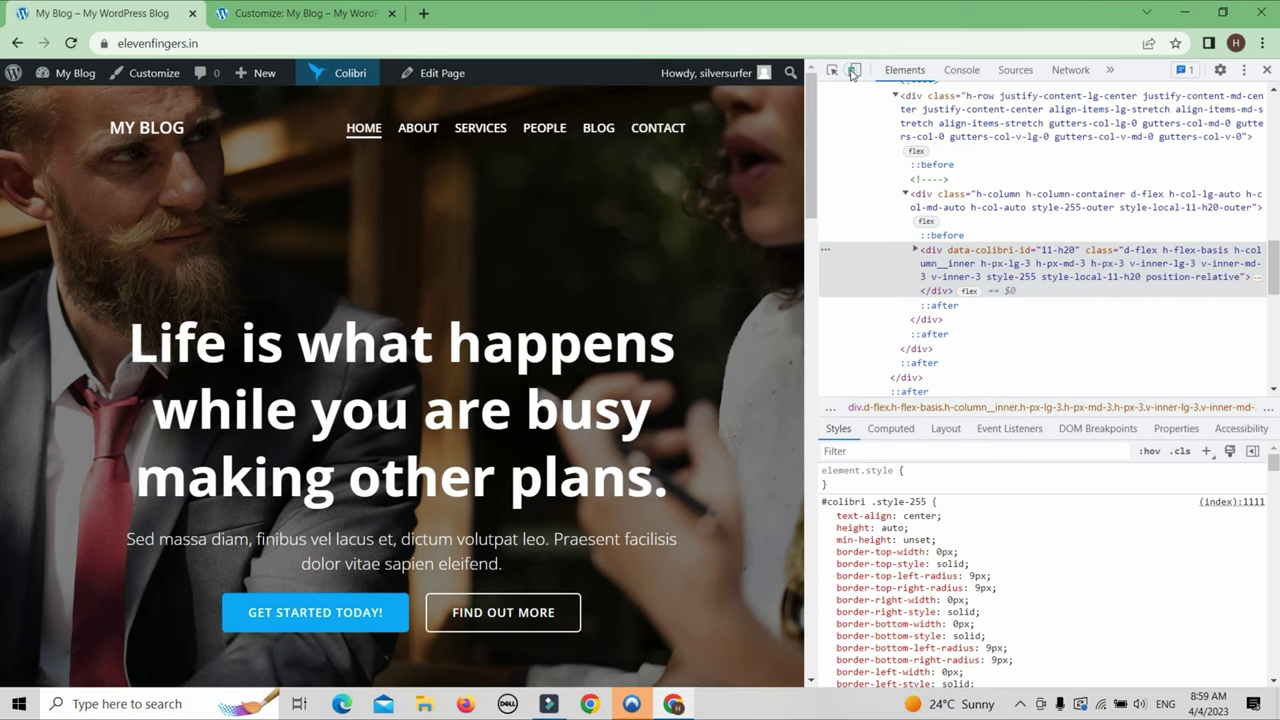
Examine the home page's sections down to the footer in the 400-pixel-wide responsive preview.
scroll(466, 366, "down", 15)
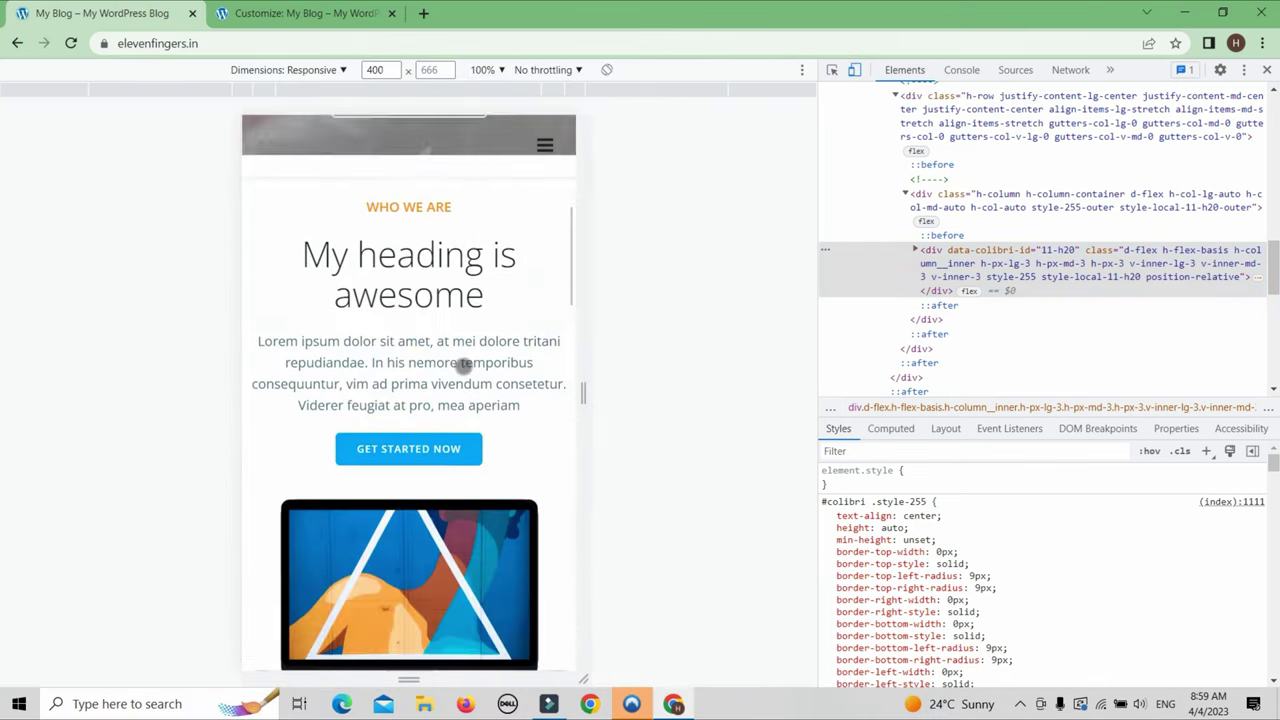
scroll(481, 367, "down", 10)
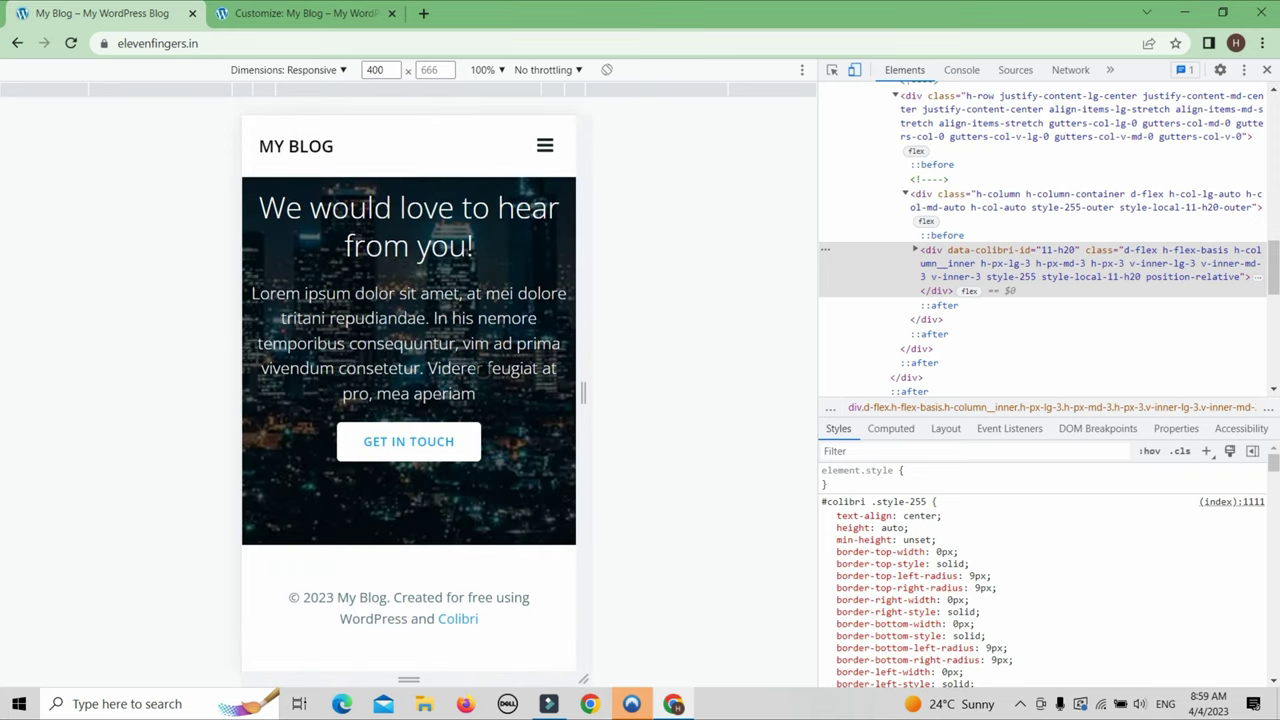
scroll(486, 372, "up", 5)
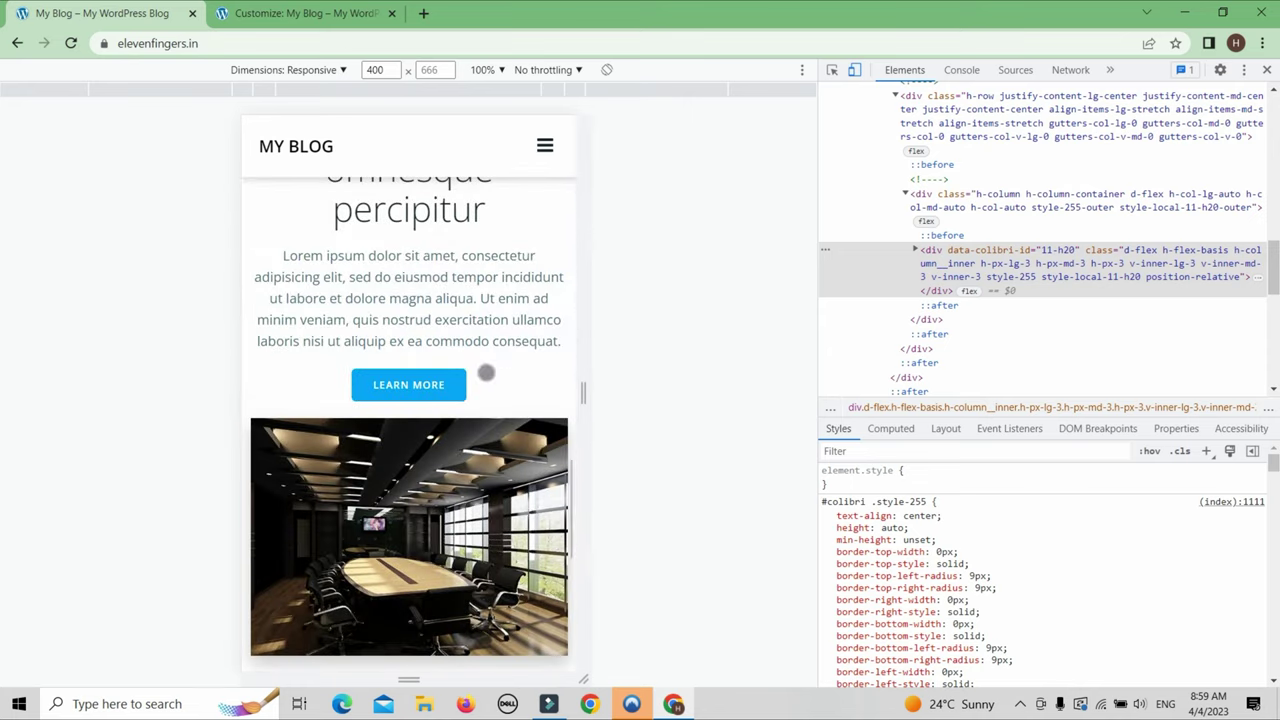
scroll(486, 372, "up", 6)
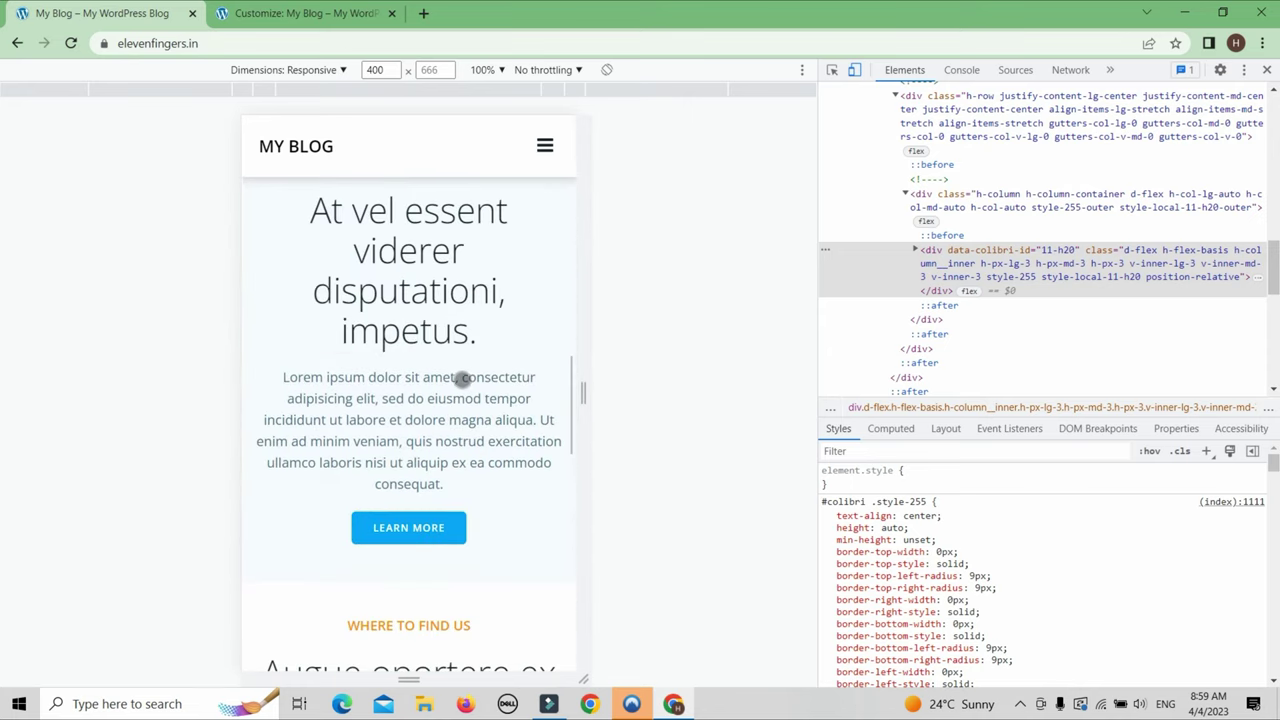
scroll(463, 378, "up", 5)
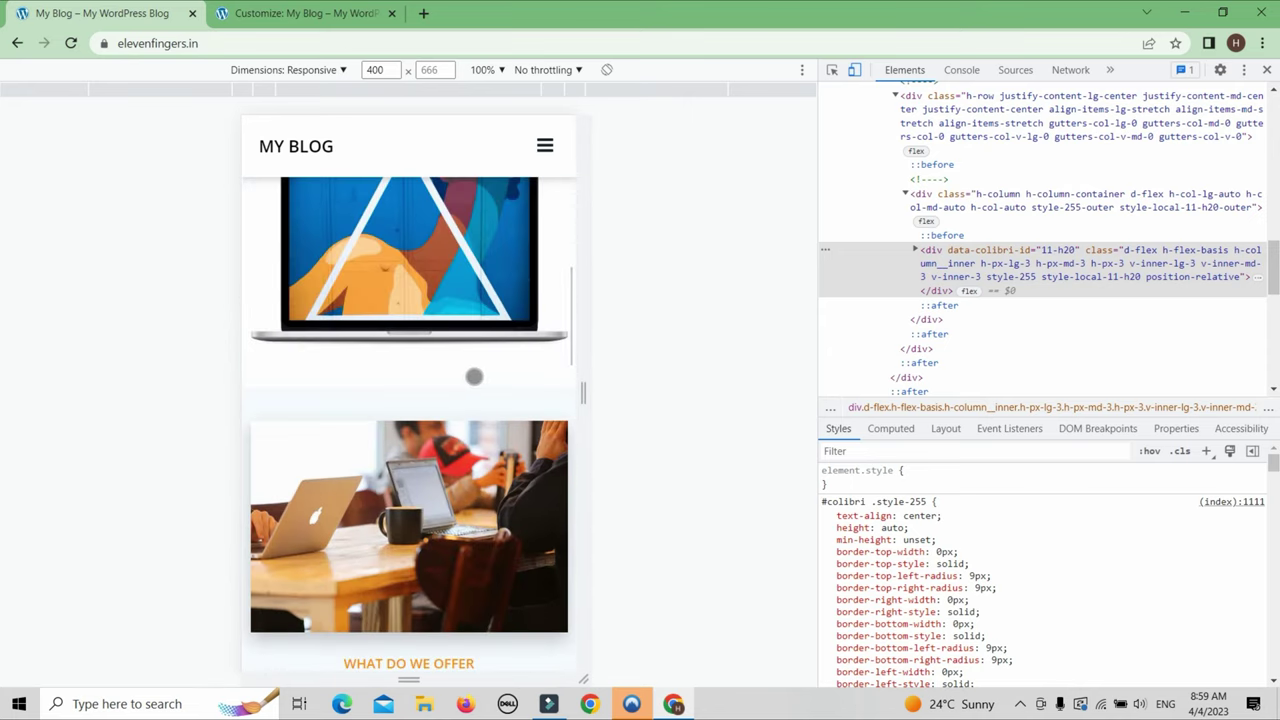
scroll(486, 370, "up", 5)
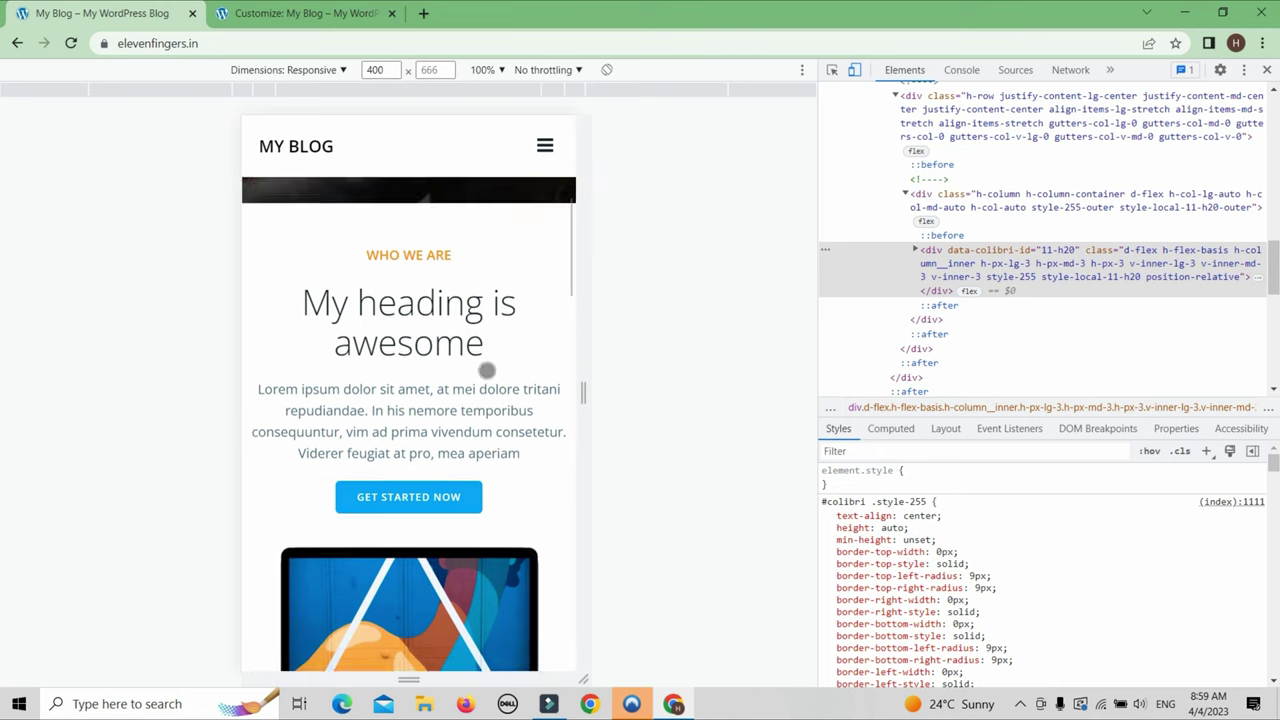
Open and dismiss the mobile navigation menu, and exit the device preview and developer tools.
left_click(545, 184)
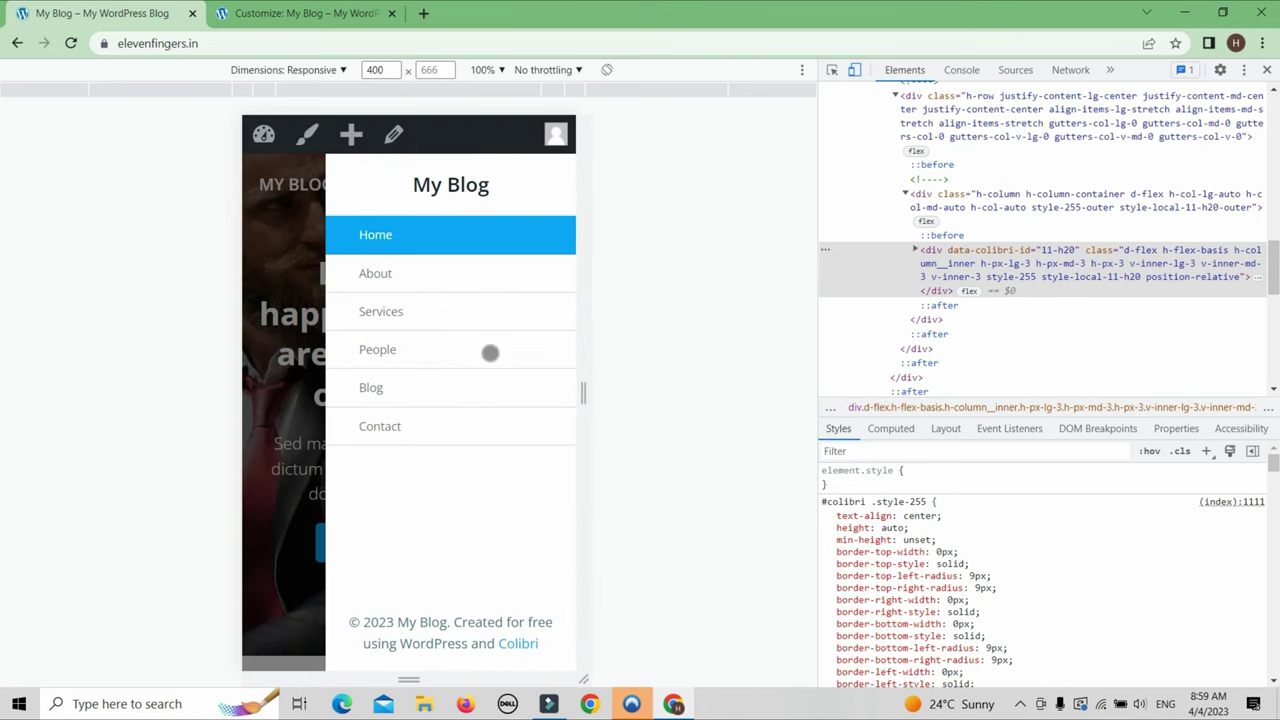
left_click(300, 490)
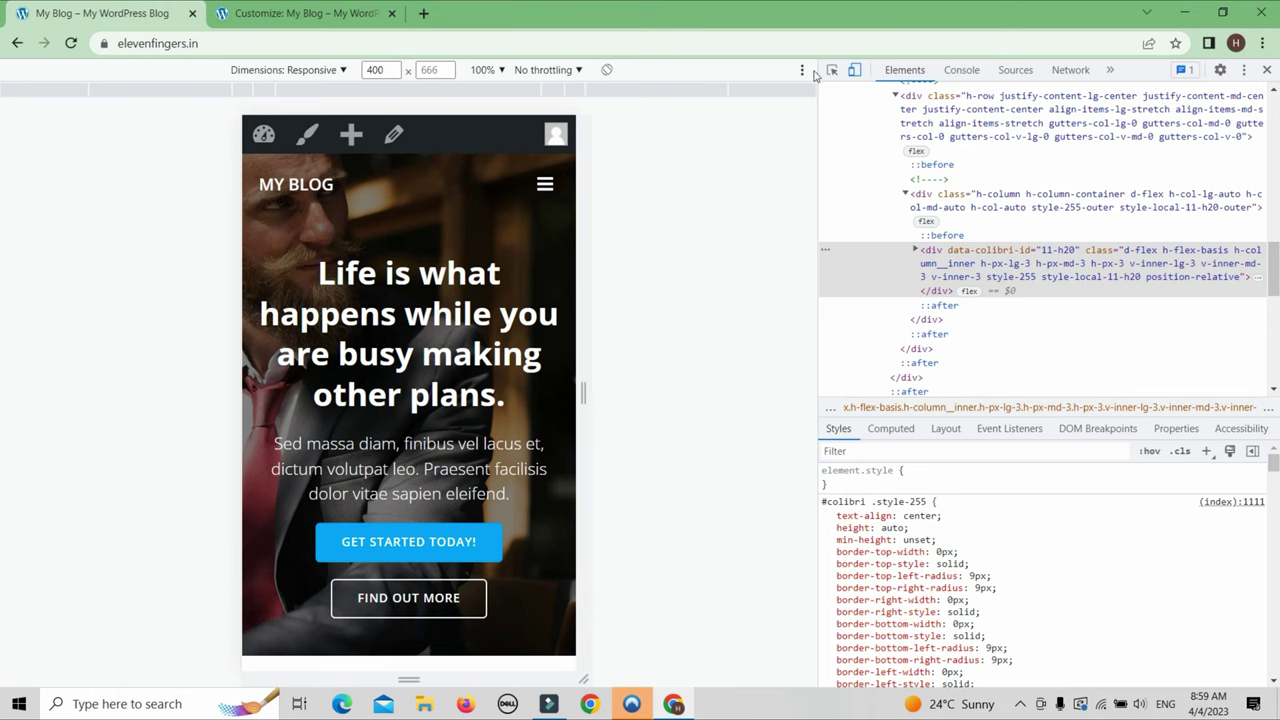
key("ctrl+shift+m")
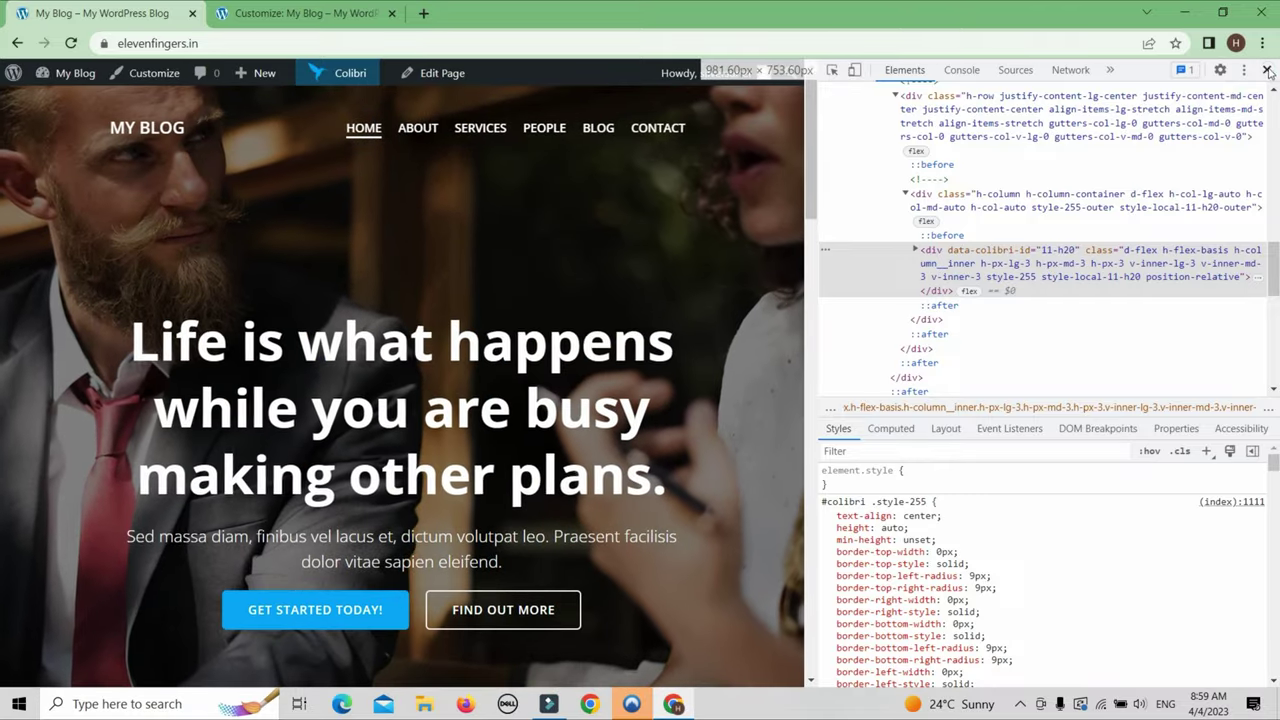
left_click(1267, 71)
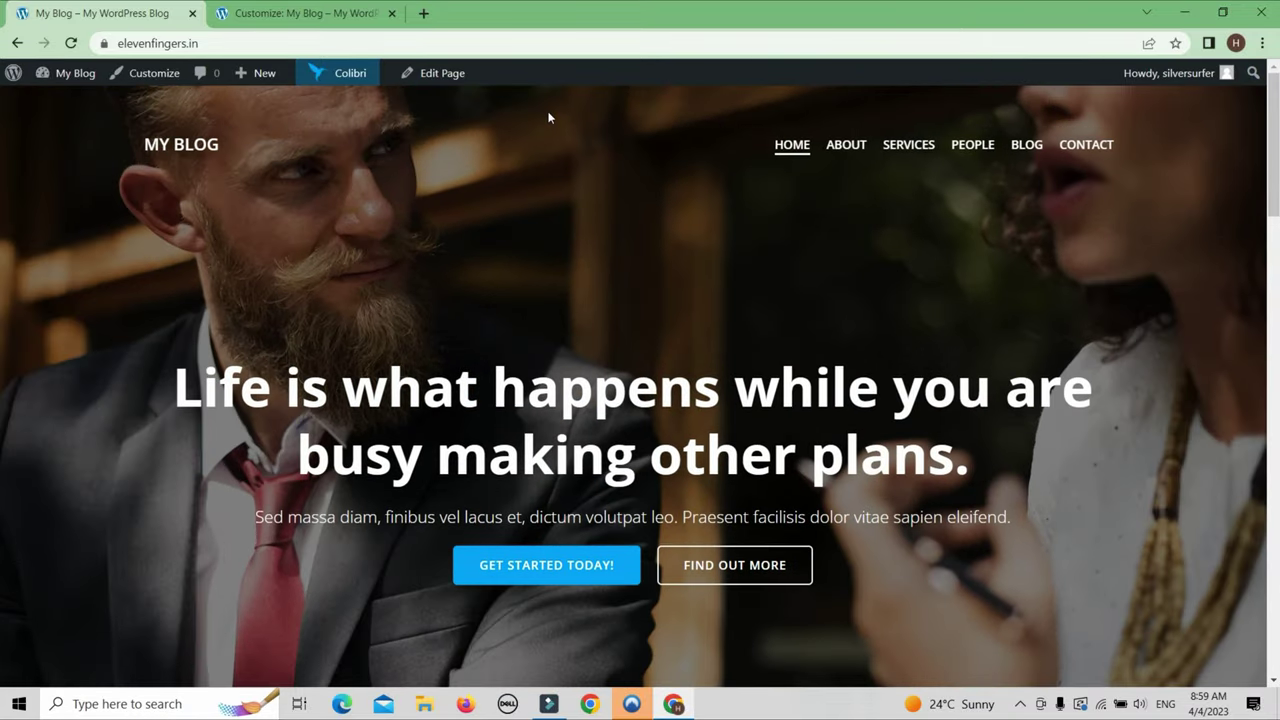
Switch to the site Customizer and view the settings of the header logo and its containing column.
left_click(285, 13)
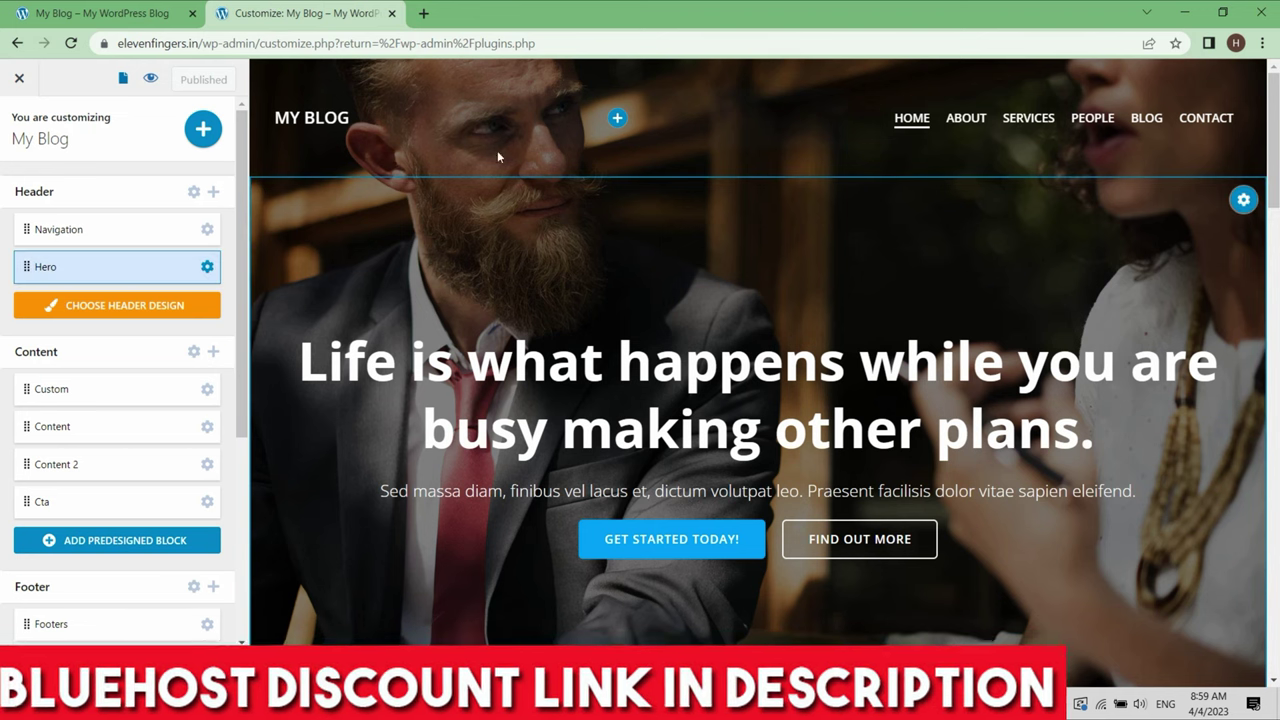
left_click(311, 118)
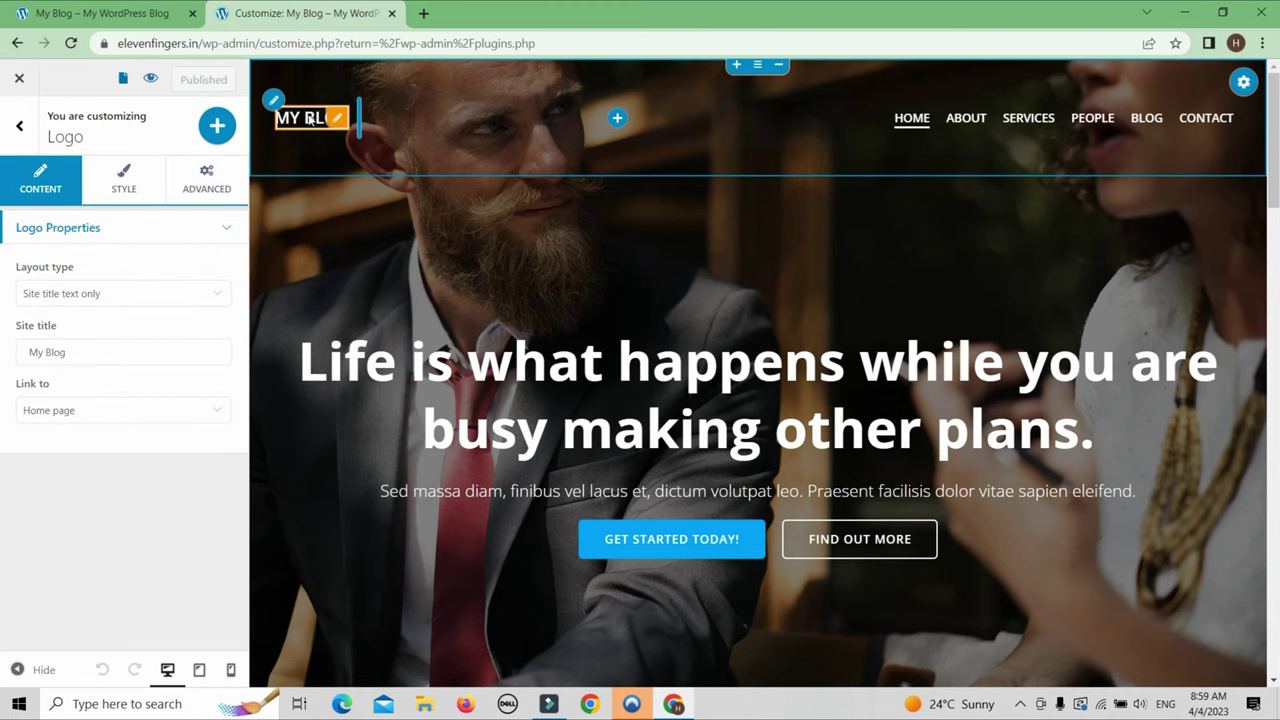
left_click(273, 101)
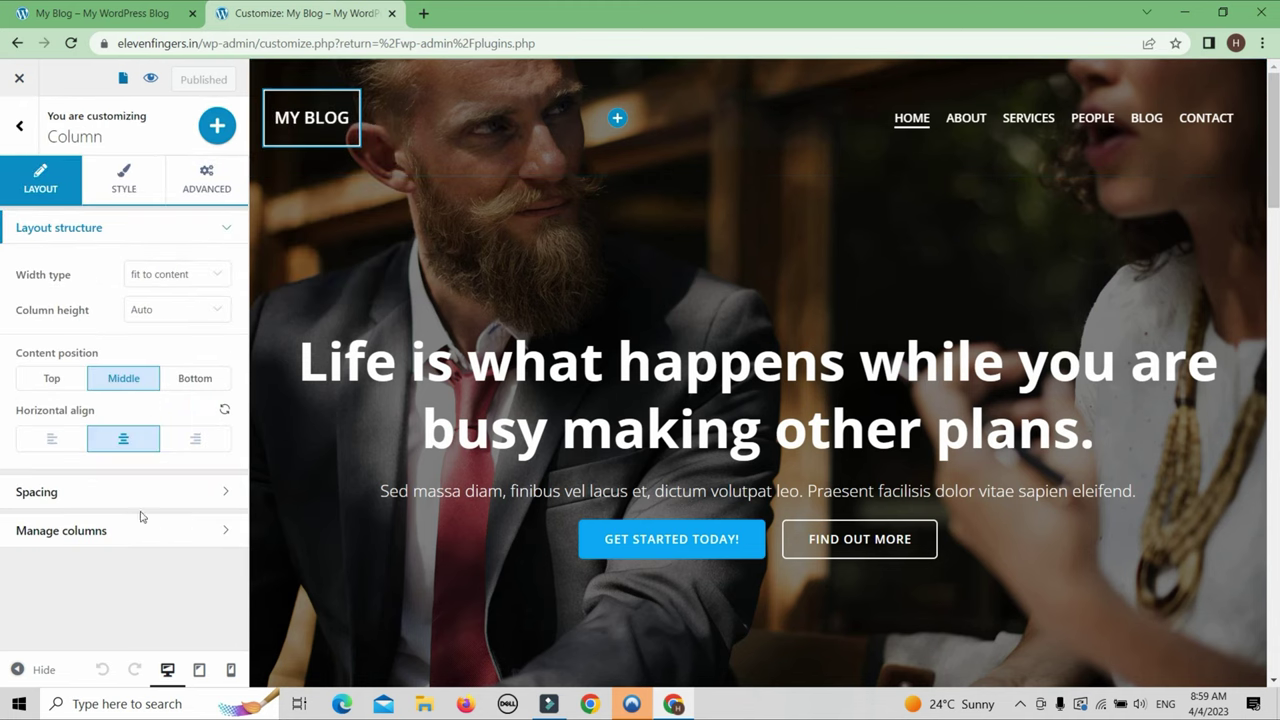
Reopen the content properties of the header's My Blog logo and bring up its edit options.
left_click(292, 122)
right_click(290, 122)
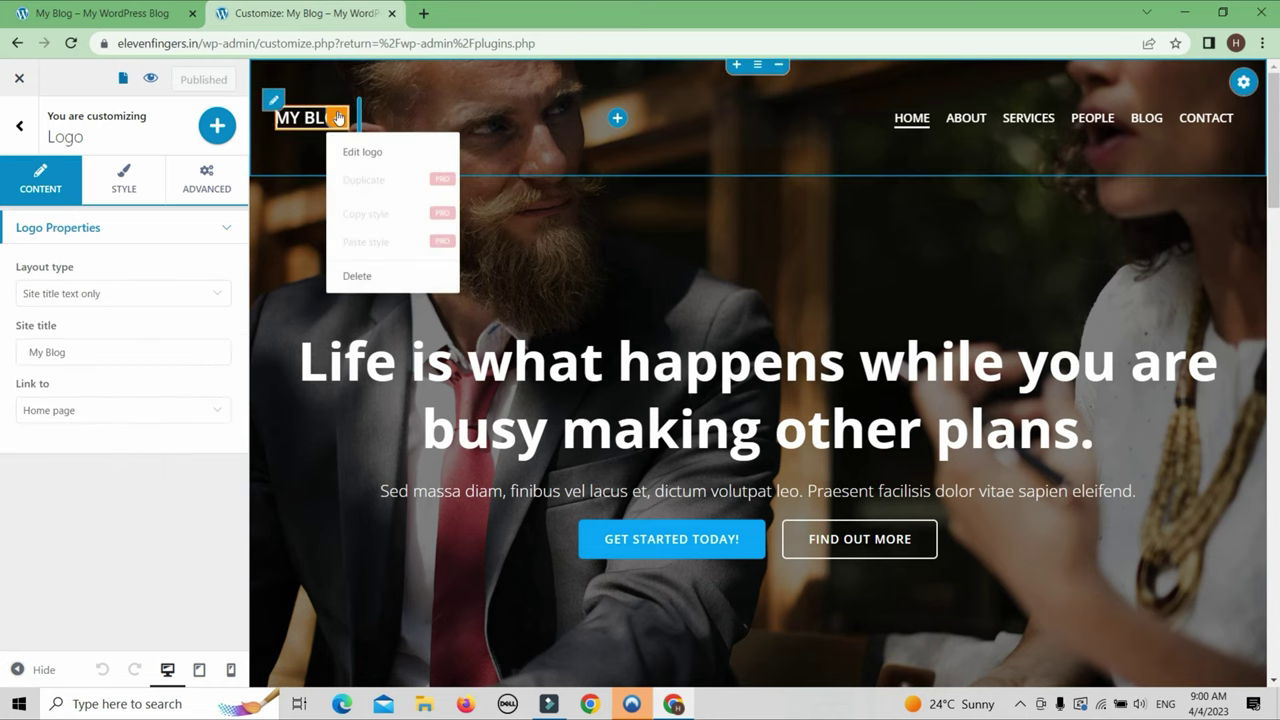
left_click(286, 121)
right_click(273, 101)
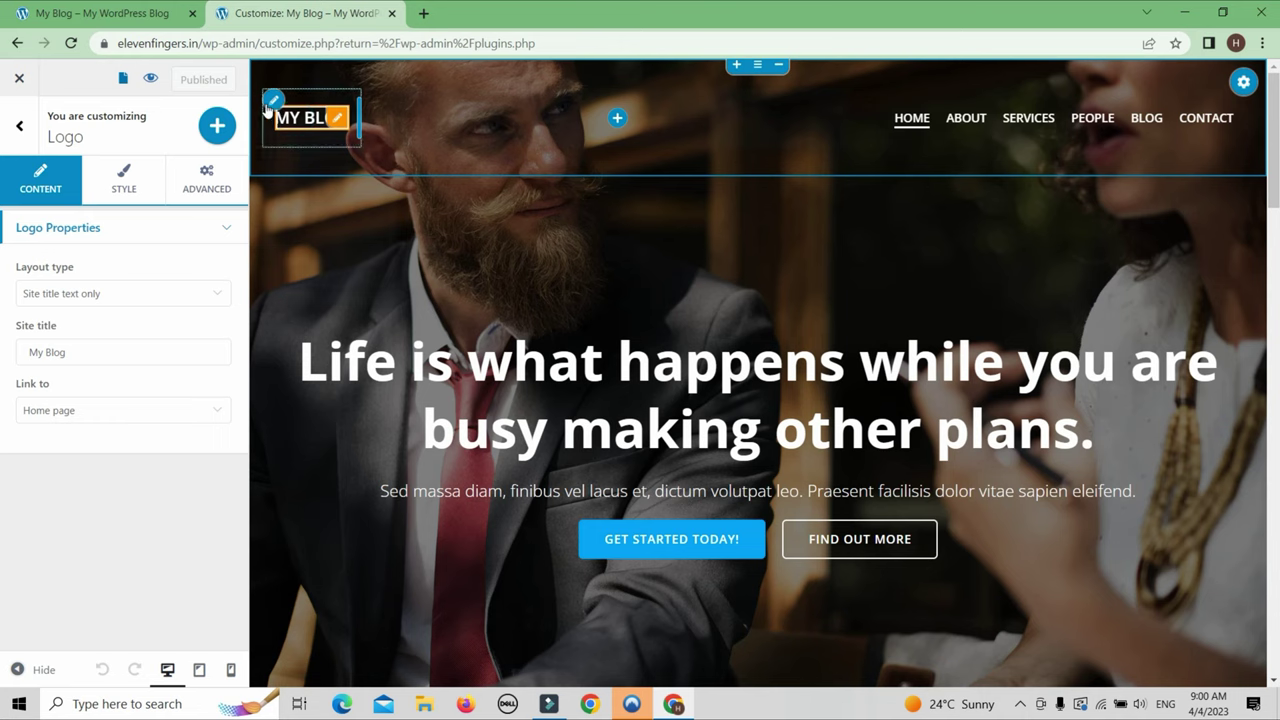
left_click(249, 132)
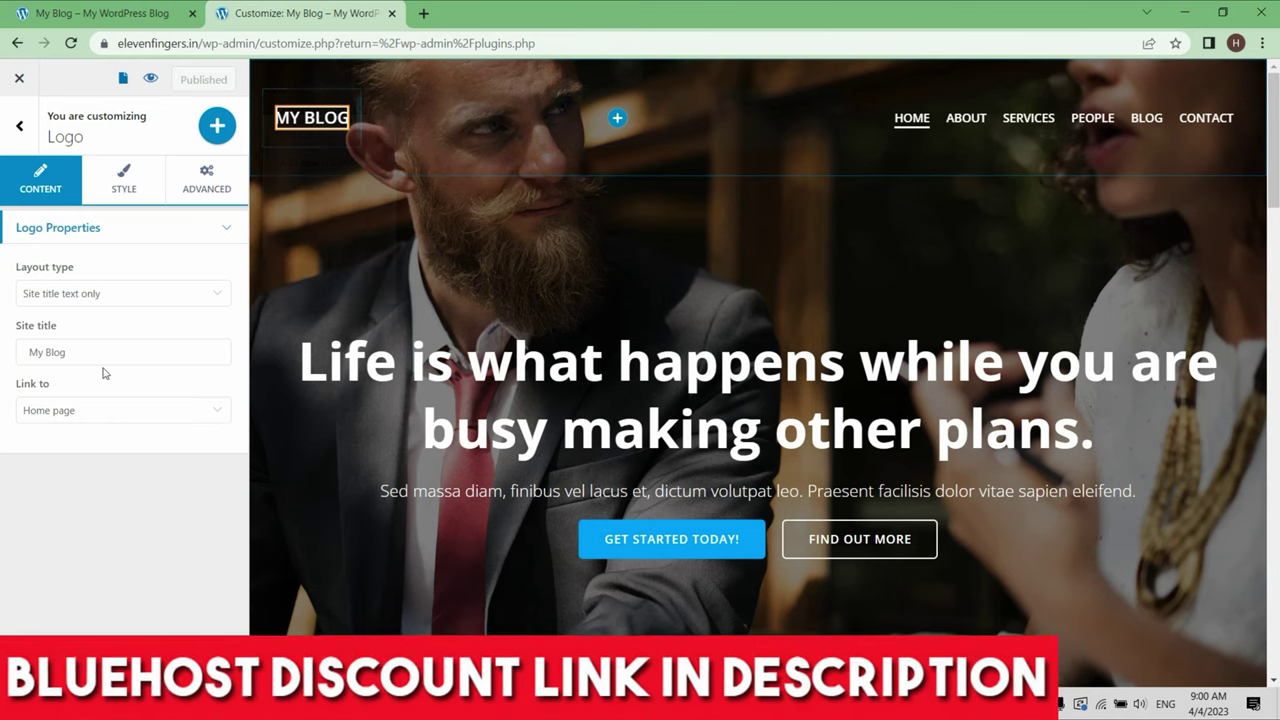
right_click(293, 121)
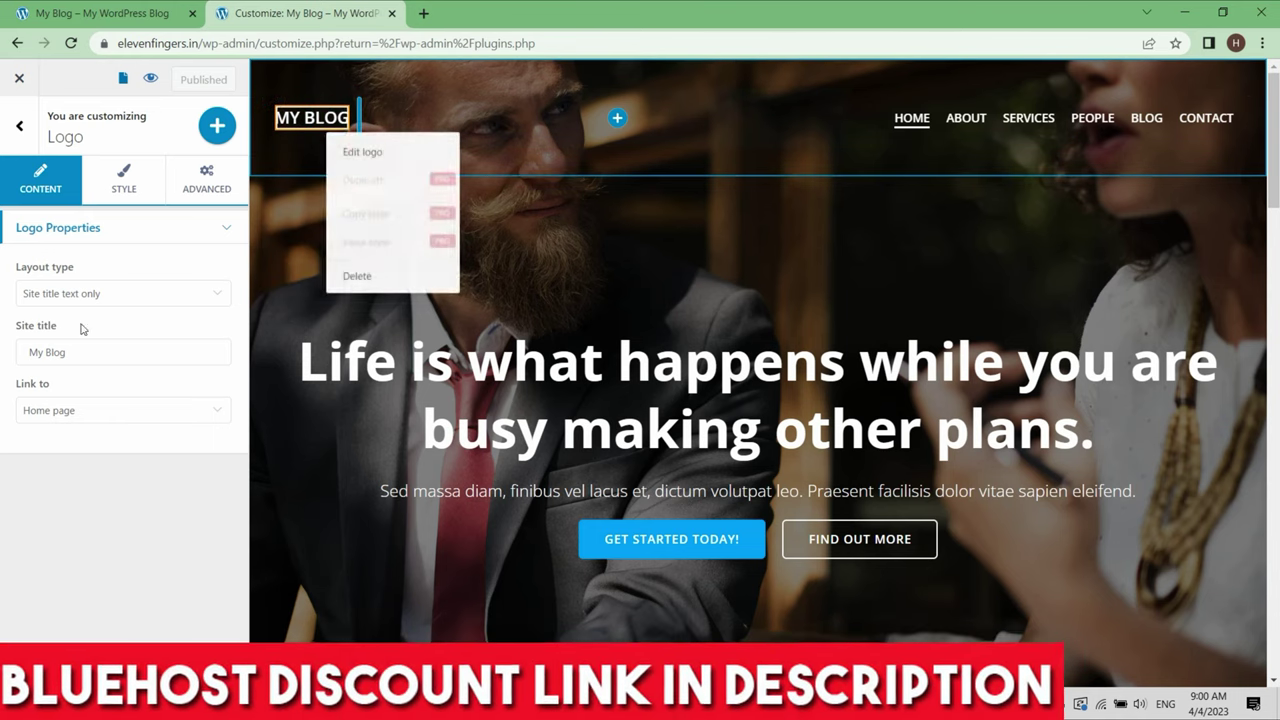
Change the logo's site title to "Ps Art".
left_click(92, 351)
left_click_drag(92, 351, 16, 353)
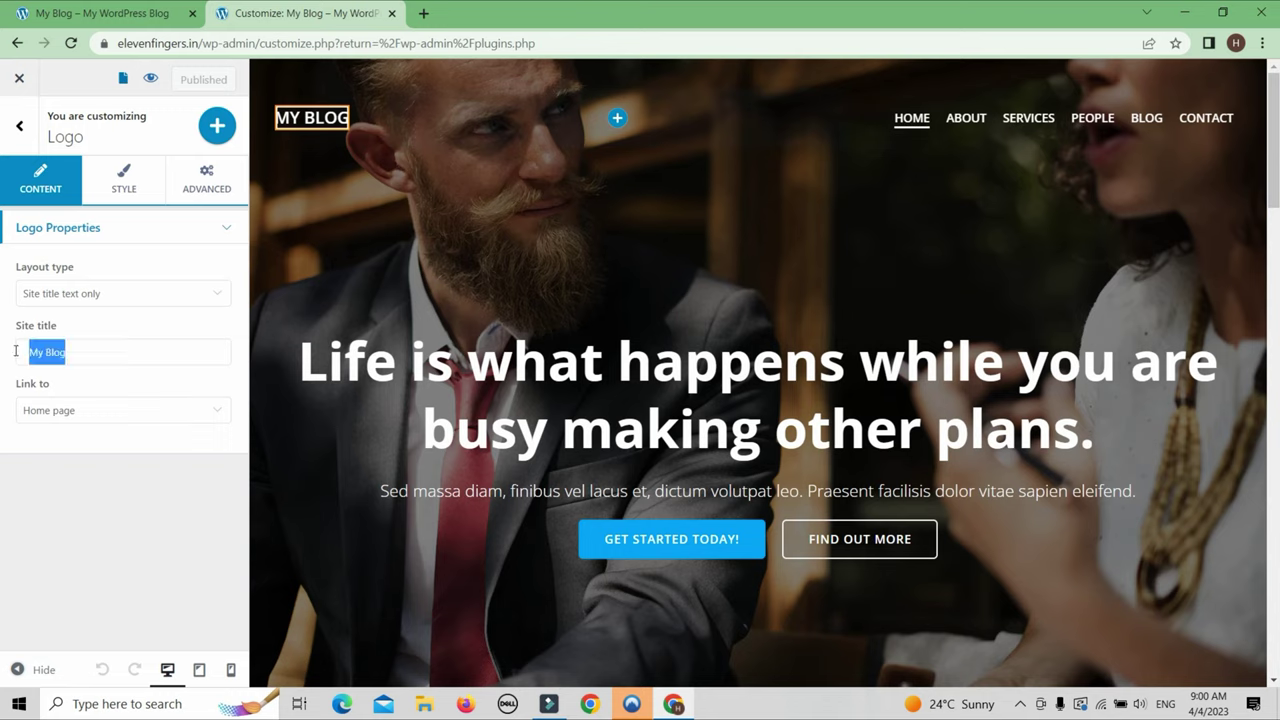
type("Ps")
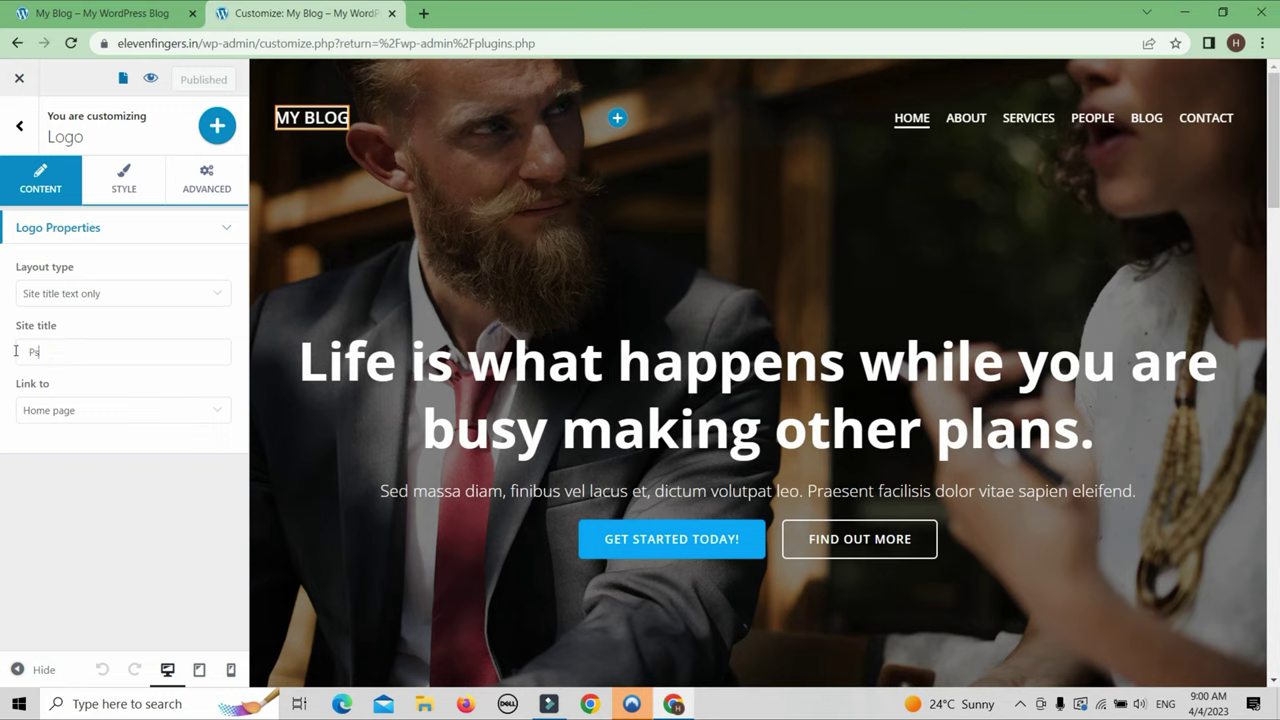
left_click(86, 340)
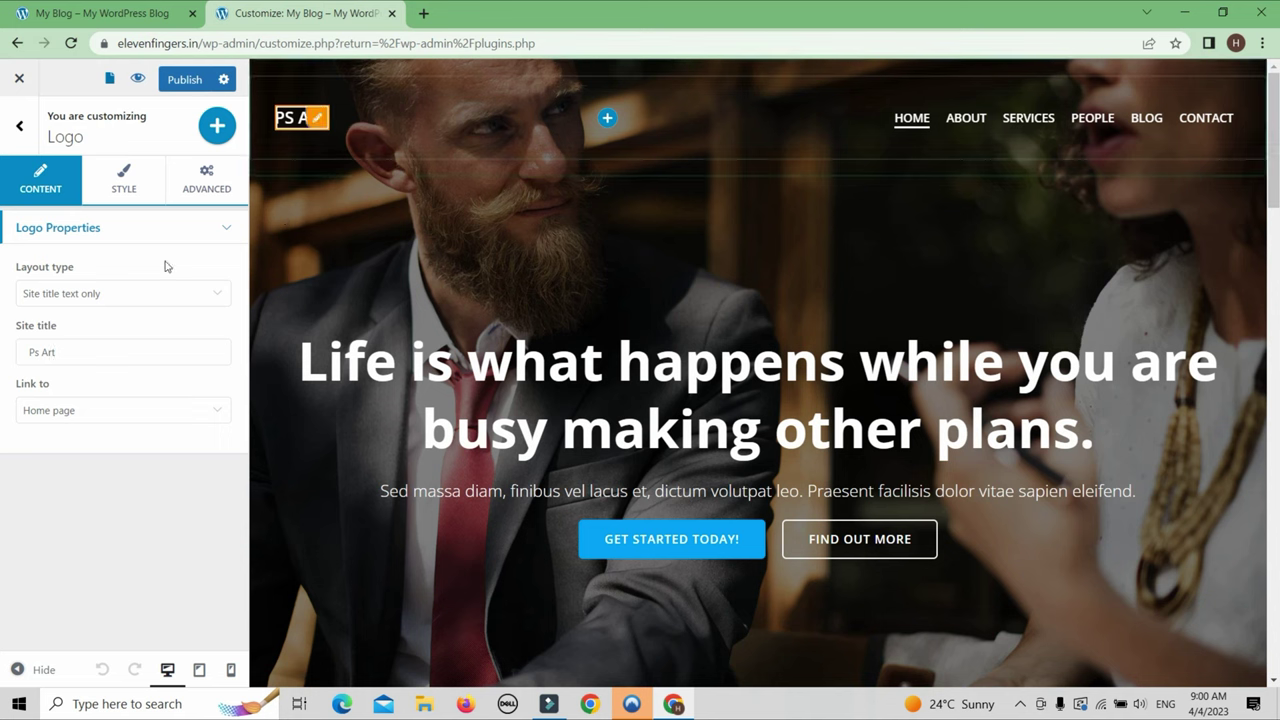
Try the "Logo image only" layout for the logo and return it to "Site title text only".
left_click(100, 292)
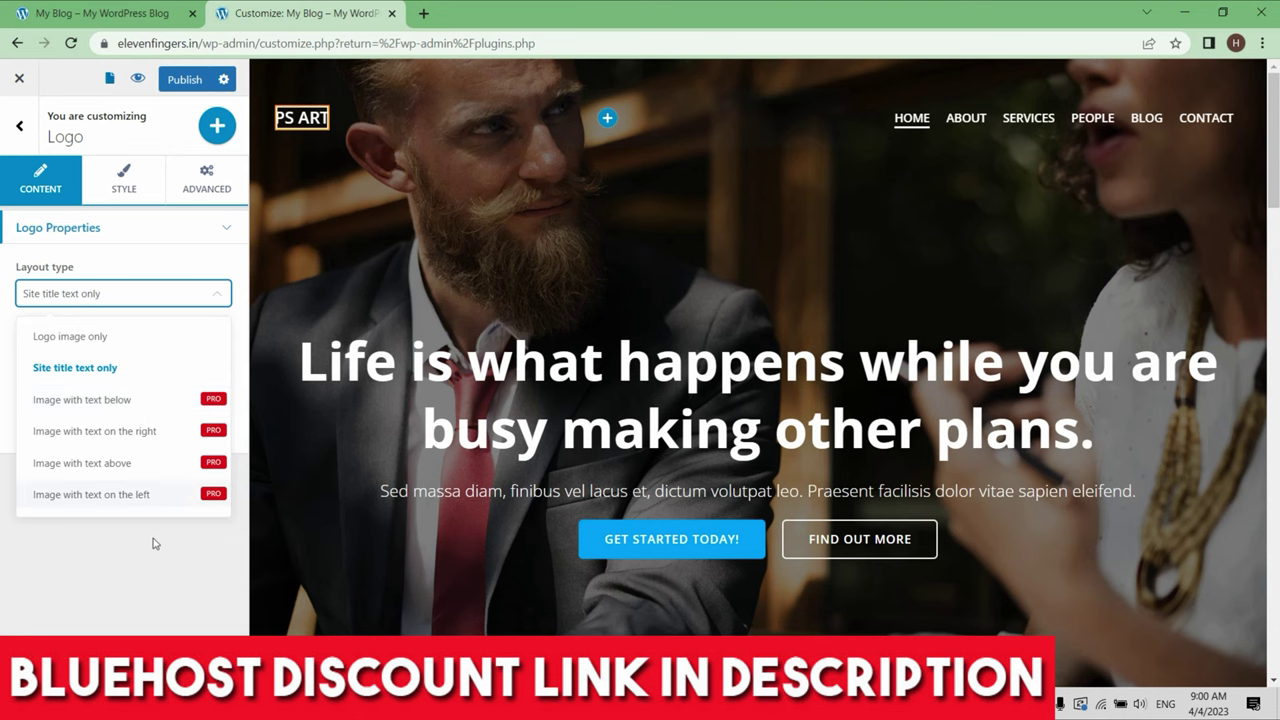
left_click(80, 337)
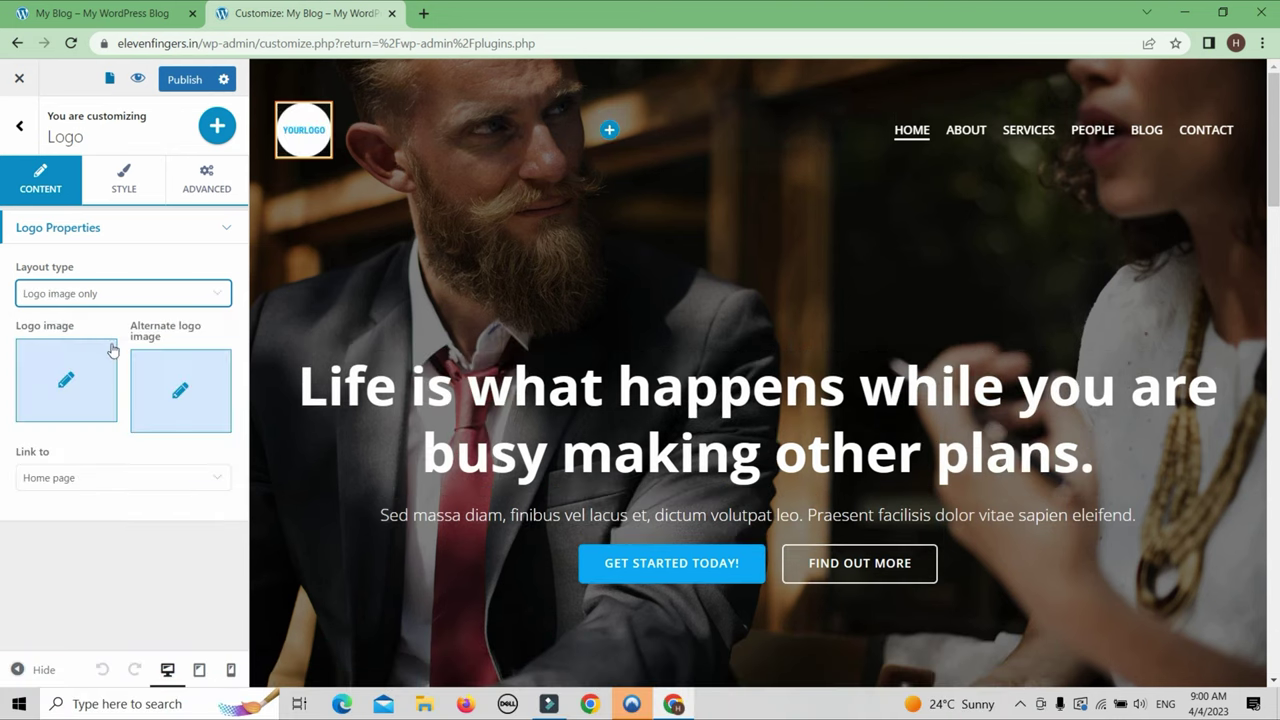
mouse_move(298, 136)
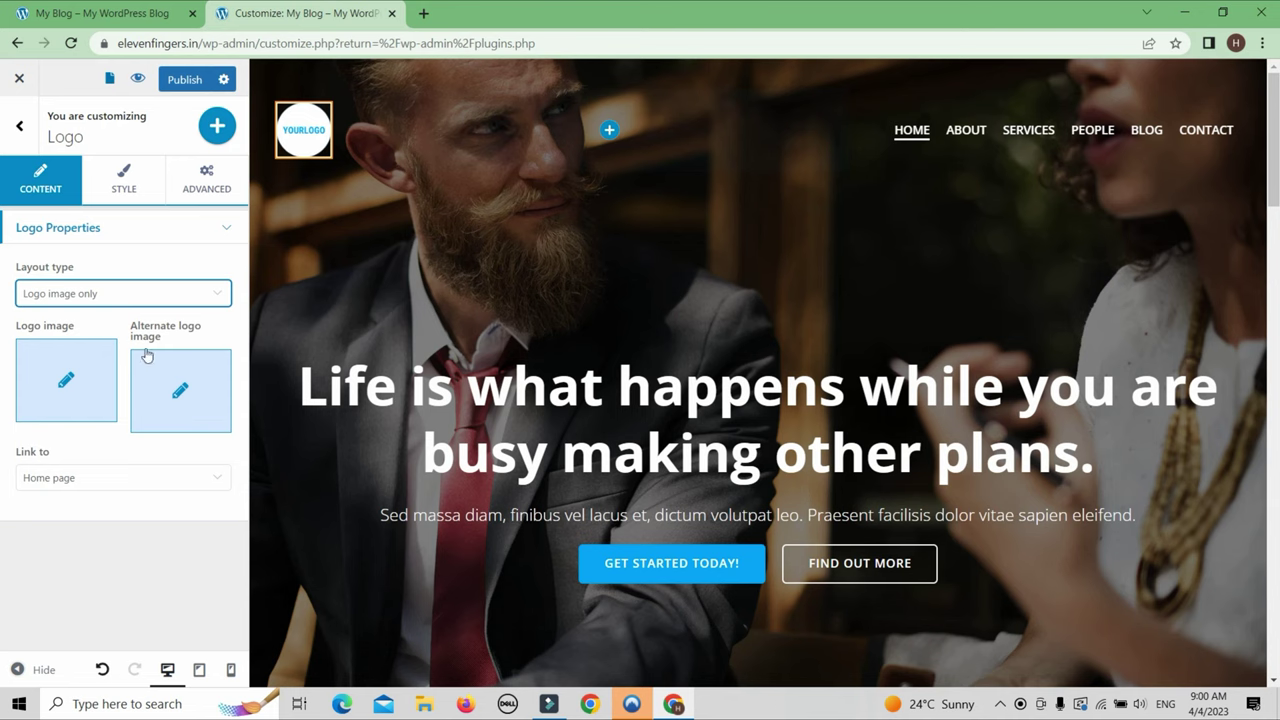
left_click(137, 288)
left_click(56, 365)
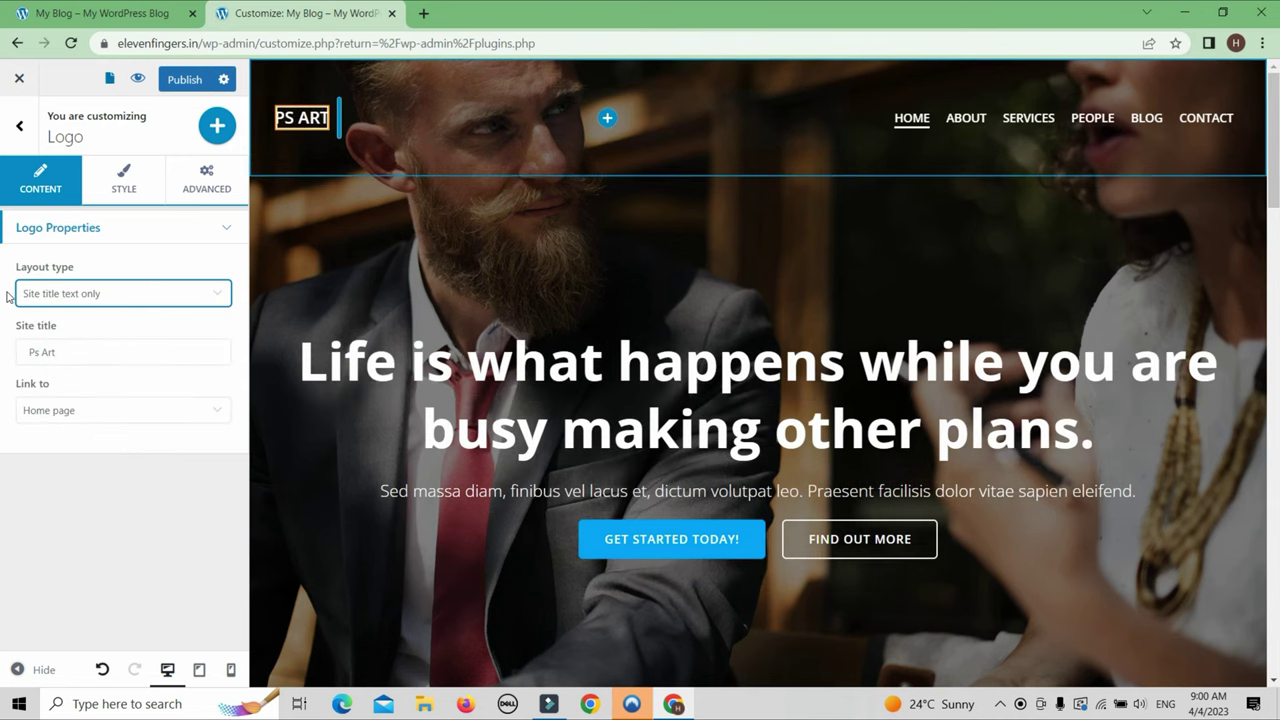
Try several custom colors for the logo text and save it as light blue, hex 55C0FF.
left_click(123, 195)
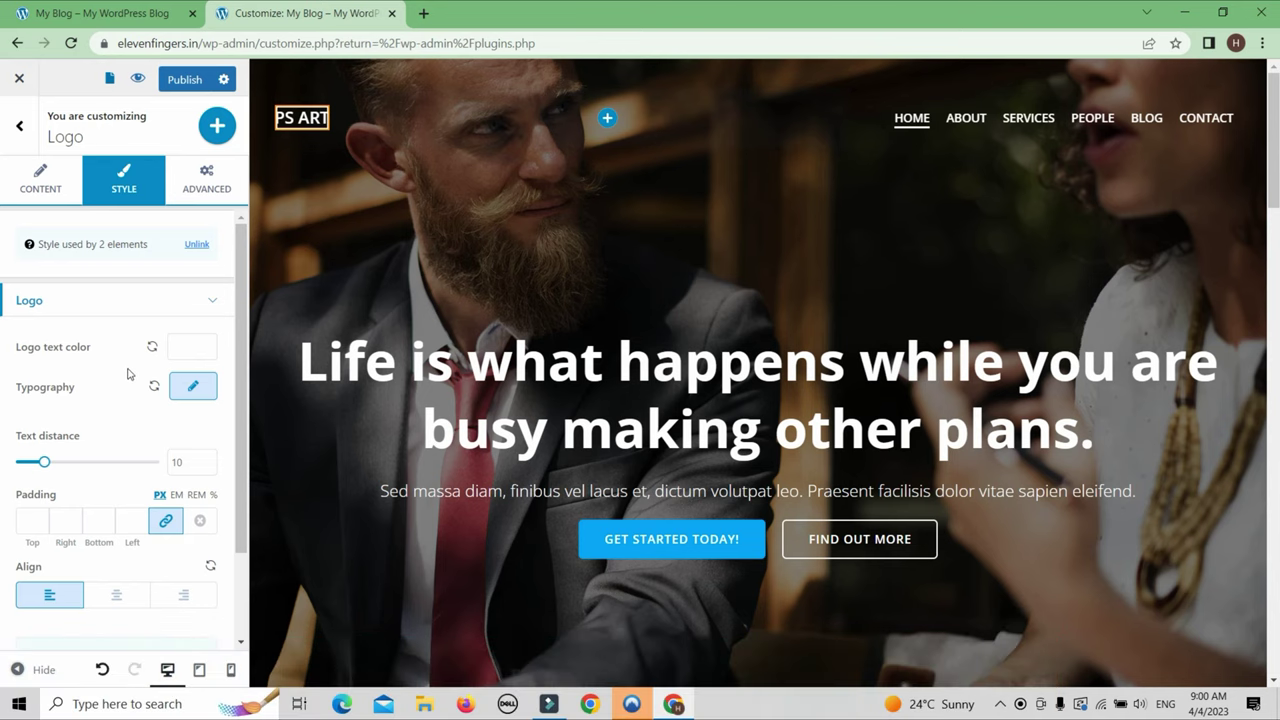
left_click(194, 346)
left_click(348, 421)
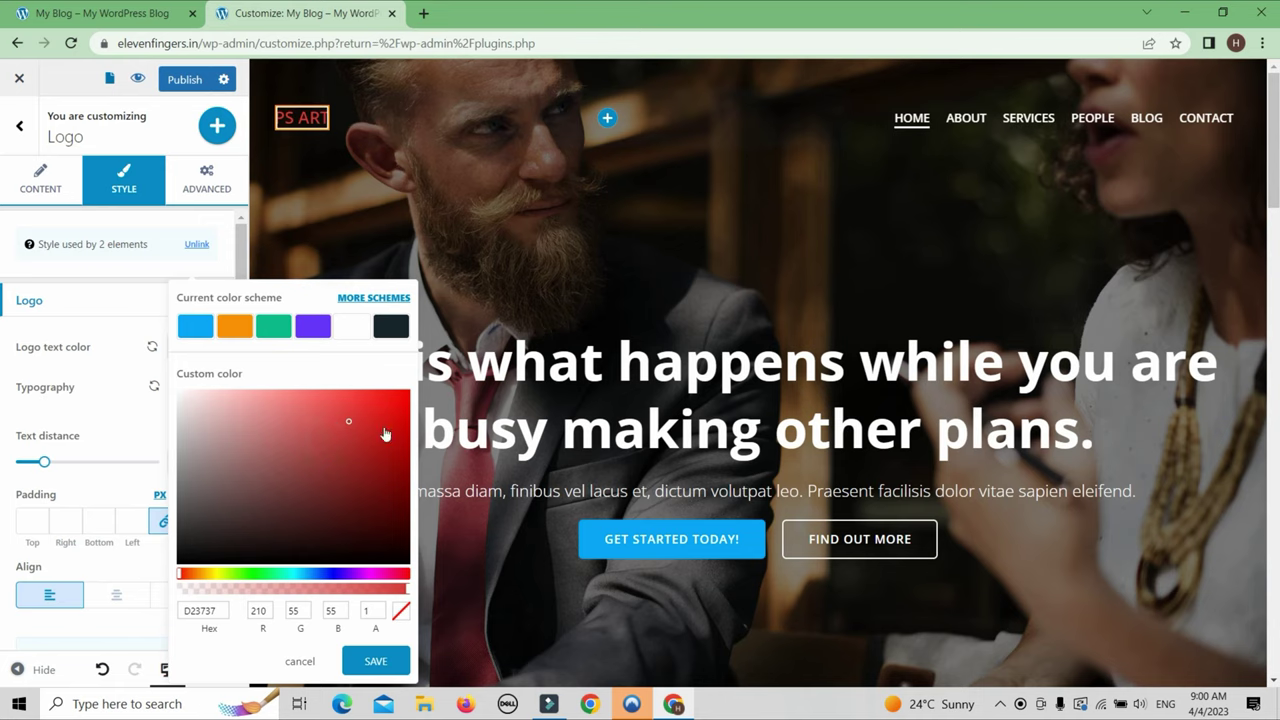
left_click(392, 391)
left_click(339, 575)
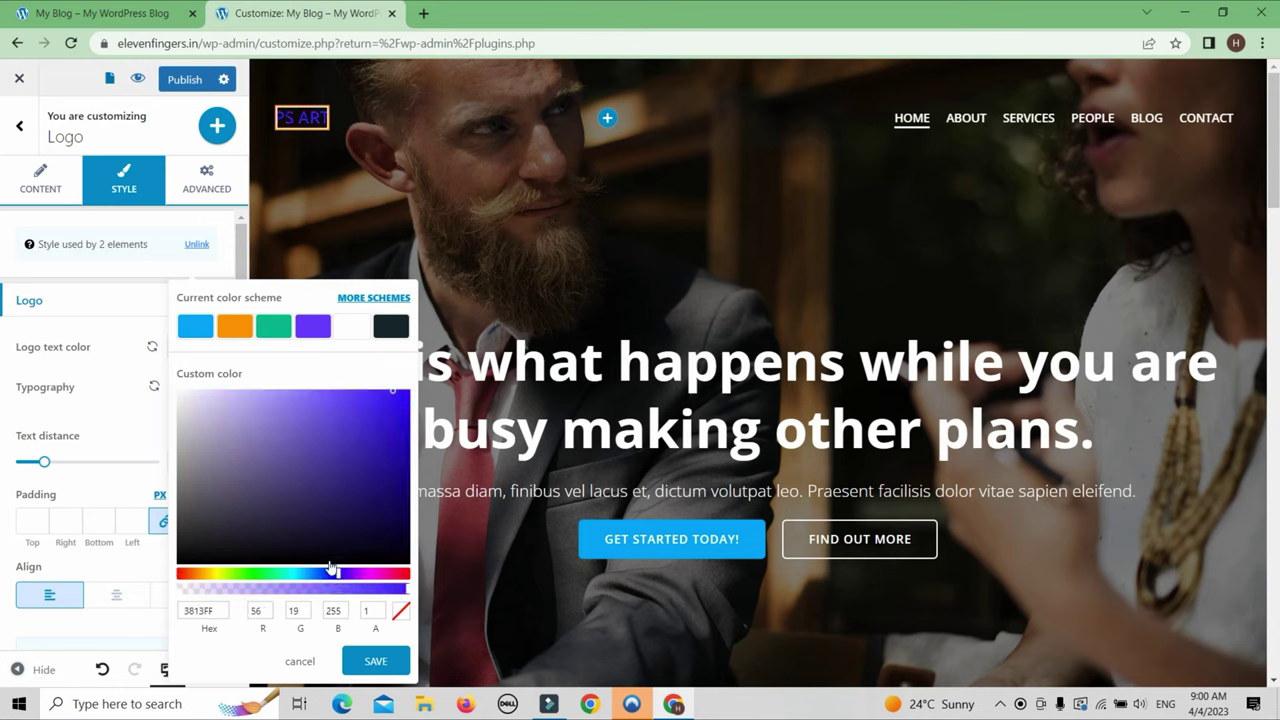
left_click(311, 463)
left_click(379, 391)
left_click(292, 573)
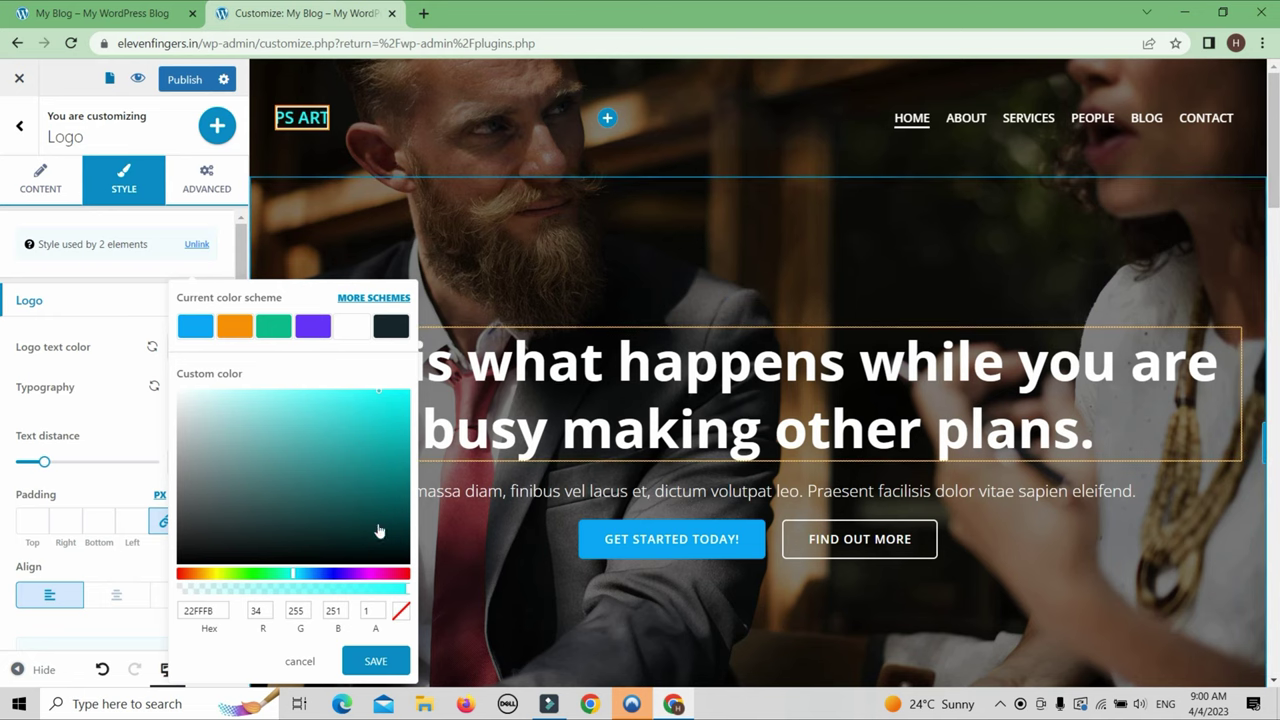
left_click_drag(301, 570, 313, 569)
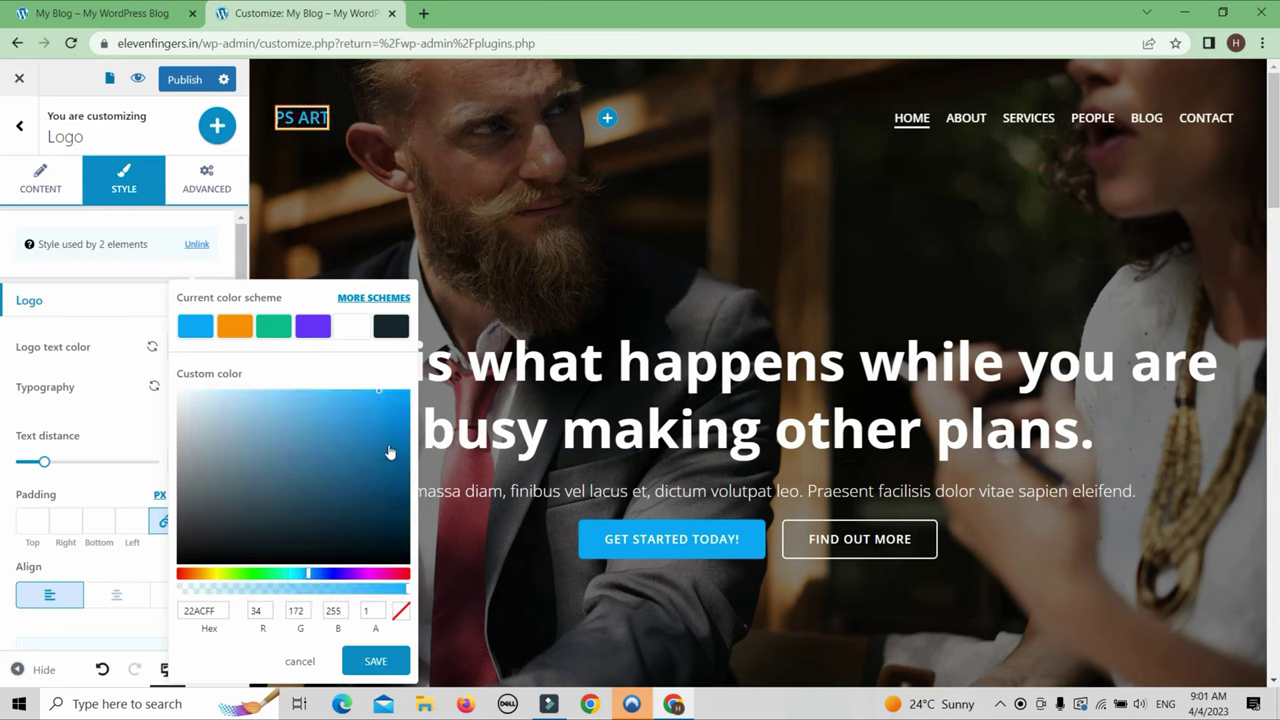
left_click_drag(366, 405, 335, 364)
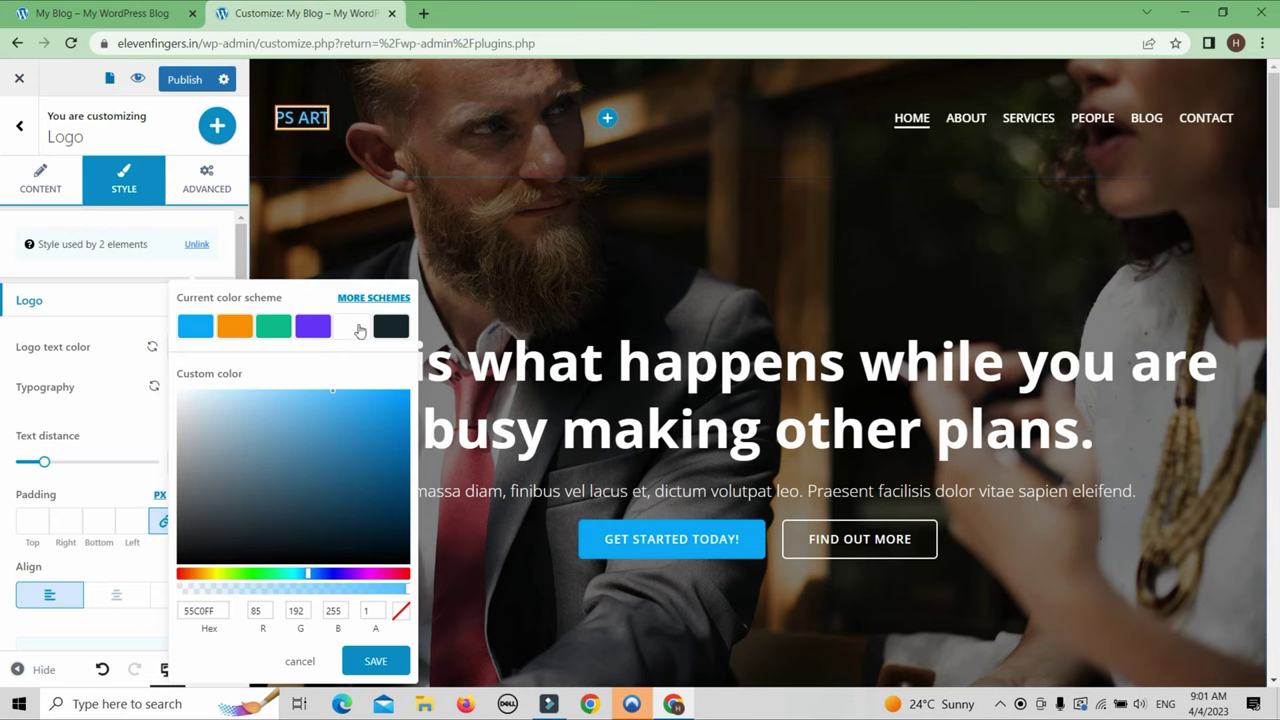
left_click(373, 660)
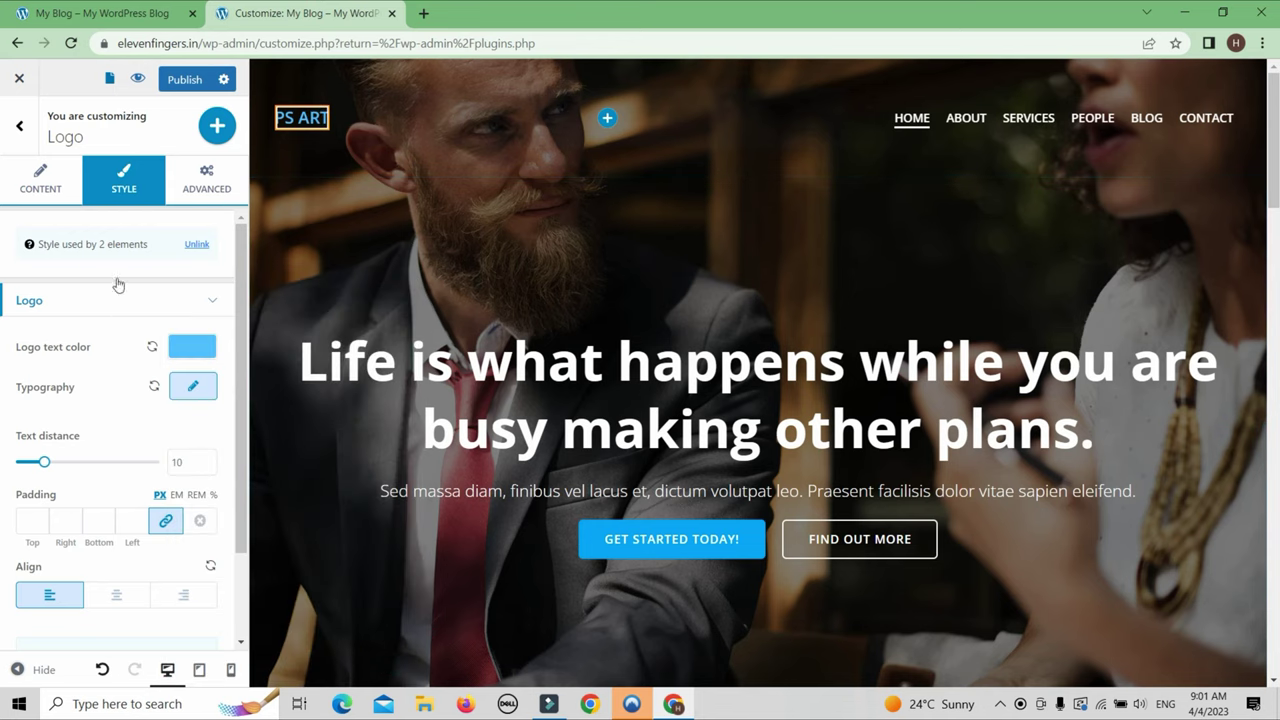
View the logo's advanced settings and return to its style settings.
left_click(181, 203)
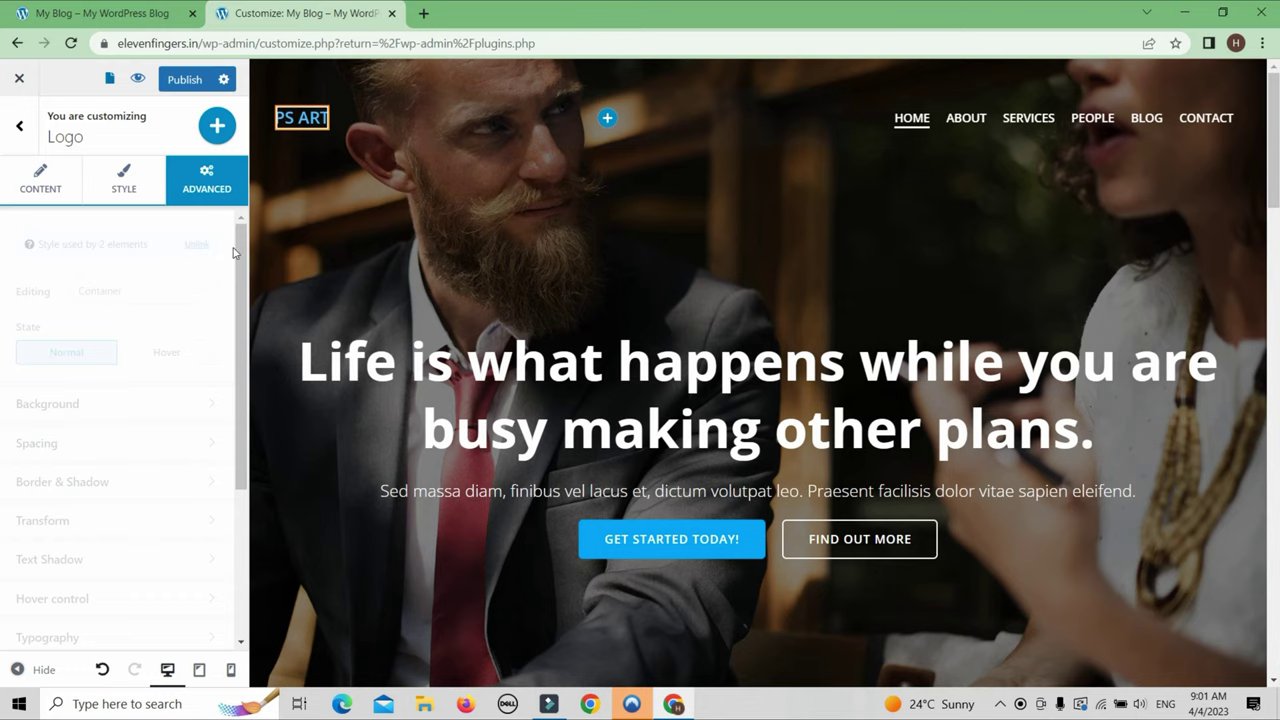
left_click_drag(237, 265, 269, 256)
left_click(124, 185)
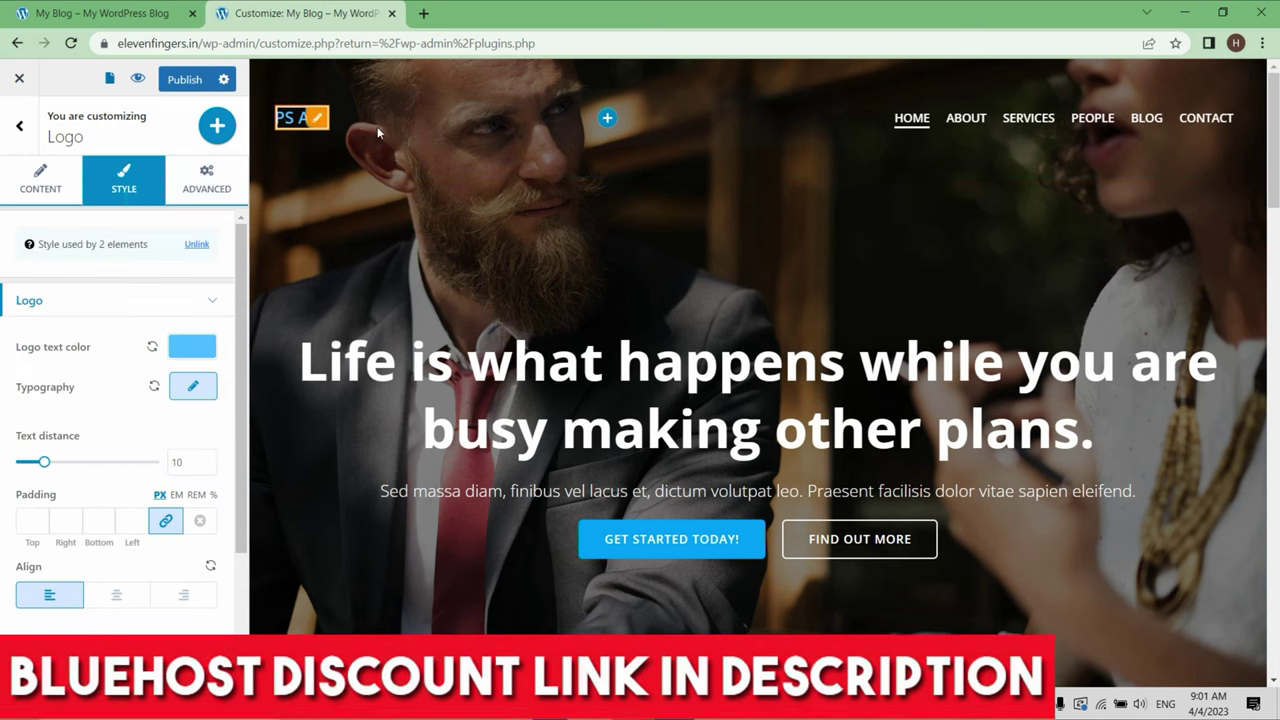
right_click(318, 130)
Set the logo's text distance to 26 and its padding to 10 px on all four sides.
left_click_drag(44, 462, 88, 463)
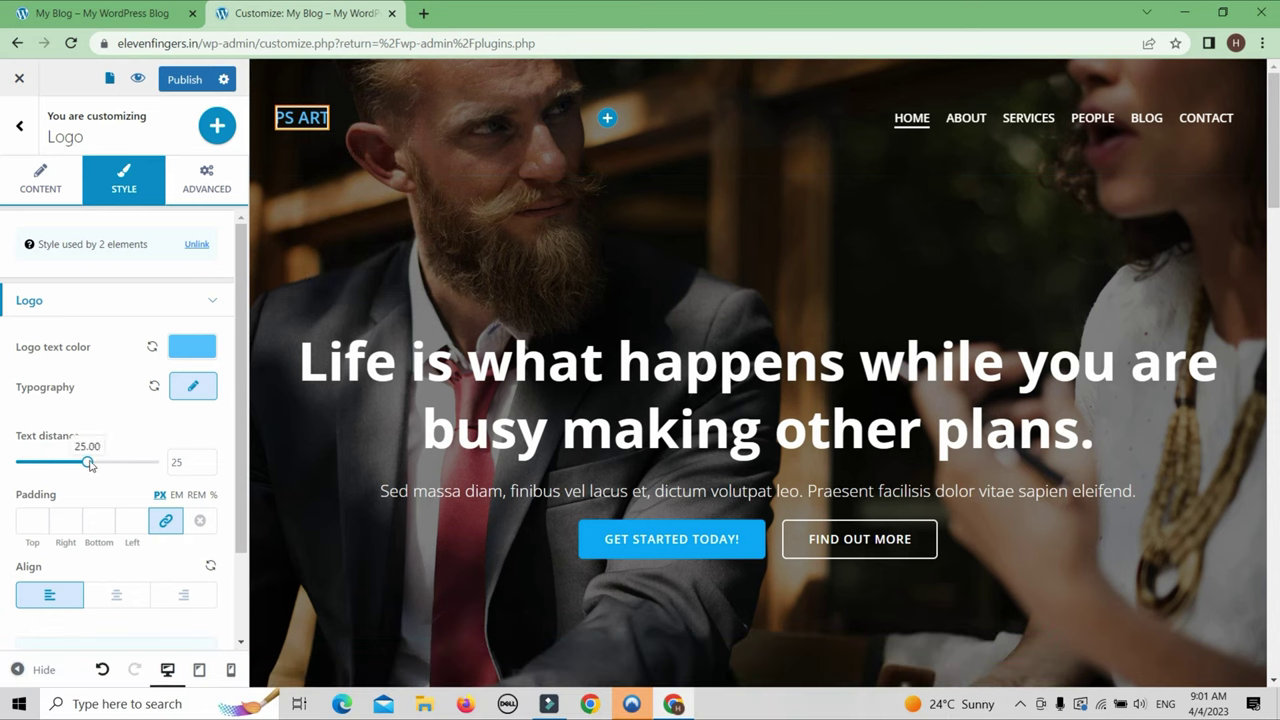
mouse_move(88, 463)
left_mouse_down()
mouse_move(110, 462)
mouse_move(56, 472)
mouse_move(97, 470)
left_mouse_up()
left_click(32, 520)
type("10")
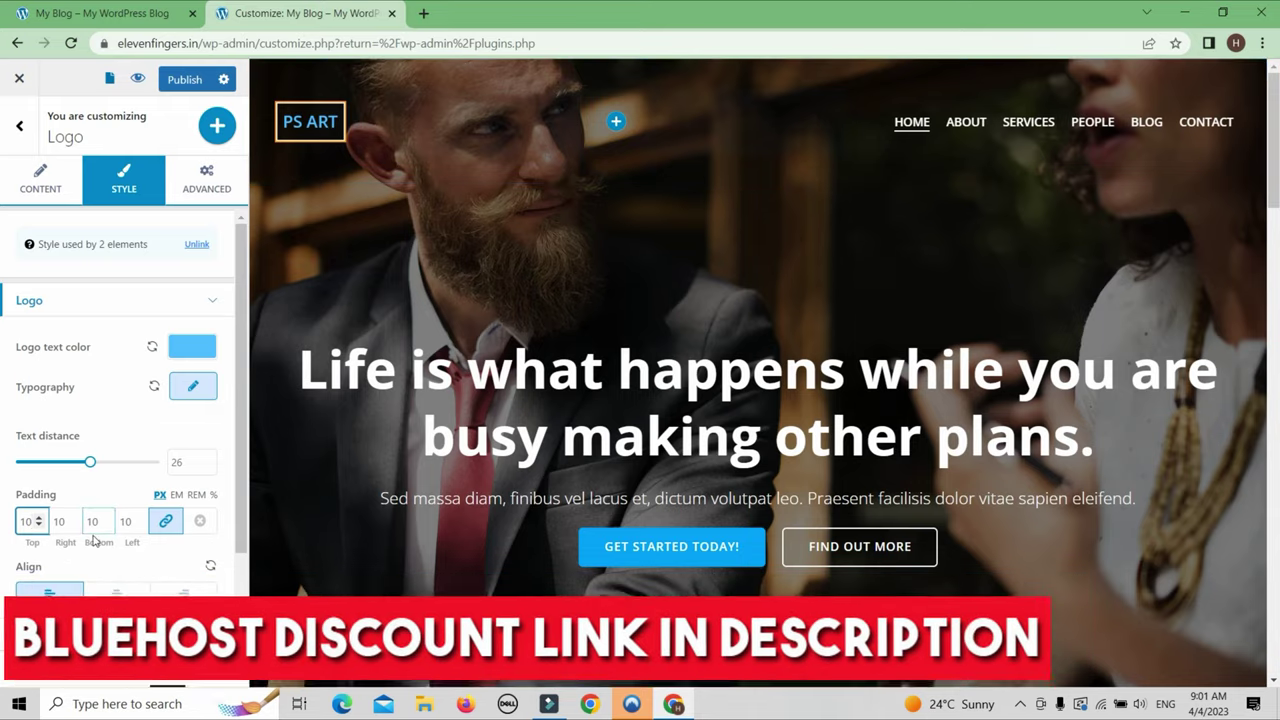
Try center and right alignment for the logo and restore left alignment.
left_click(115, 596)
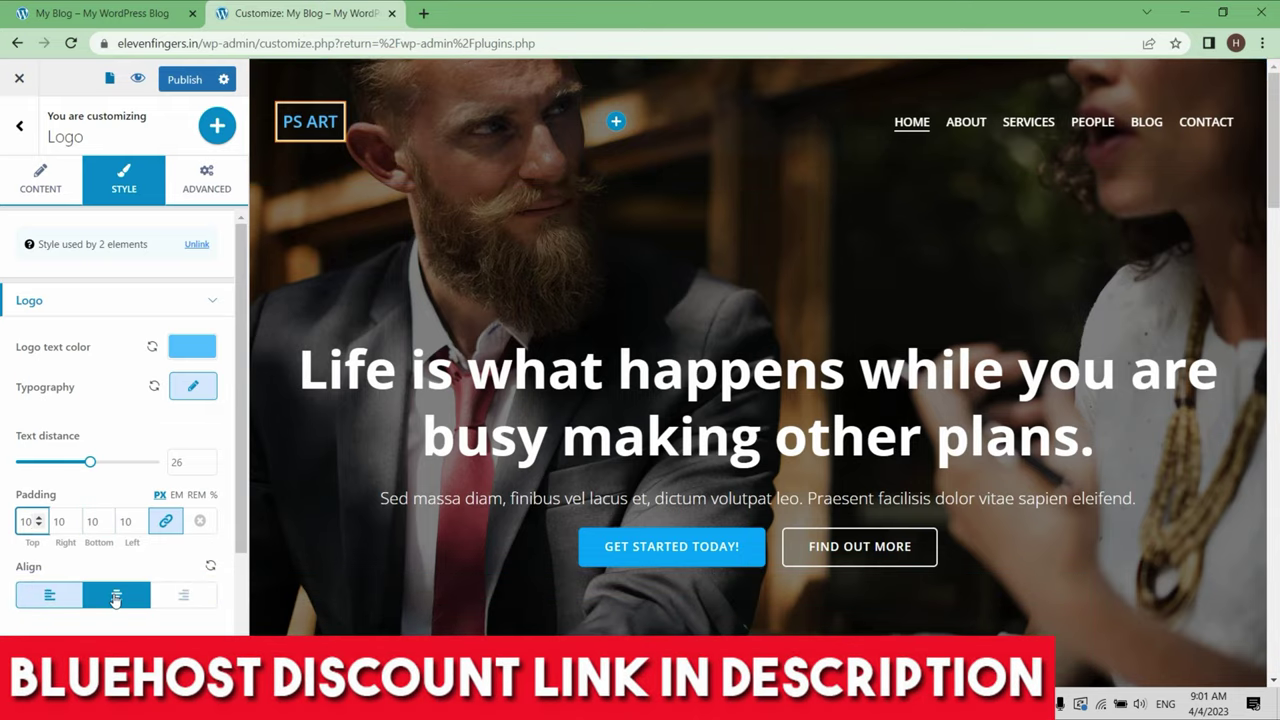
left_click(158, 596)
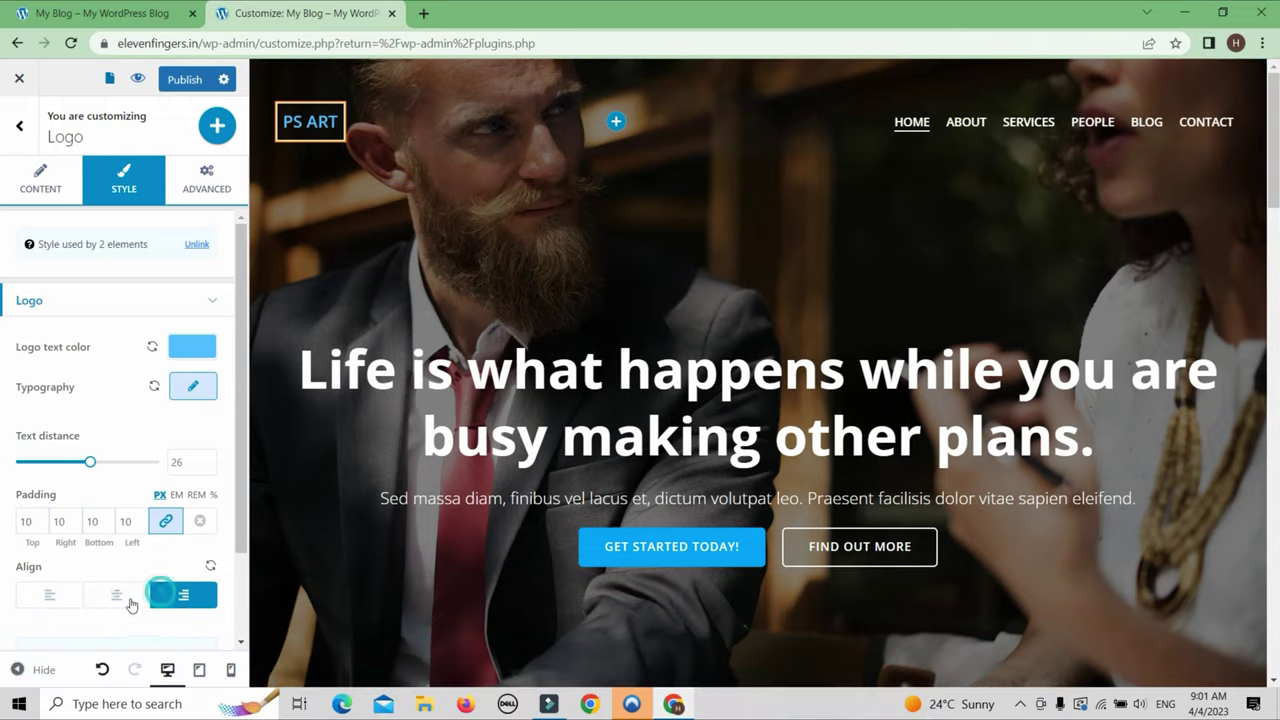
left_click(60, 598)
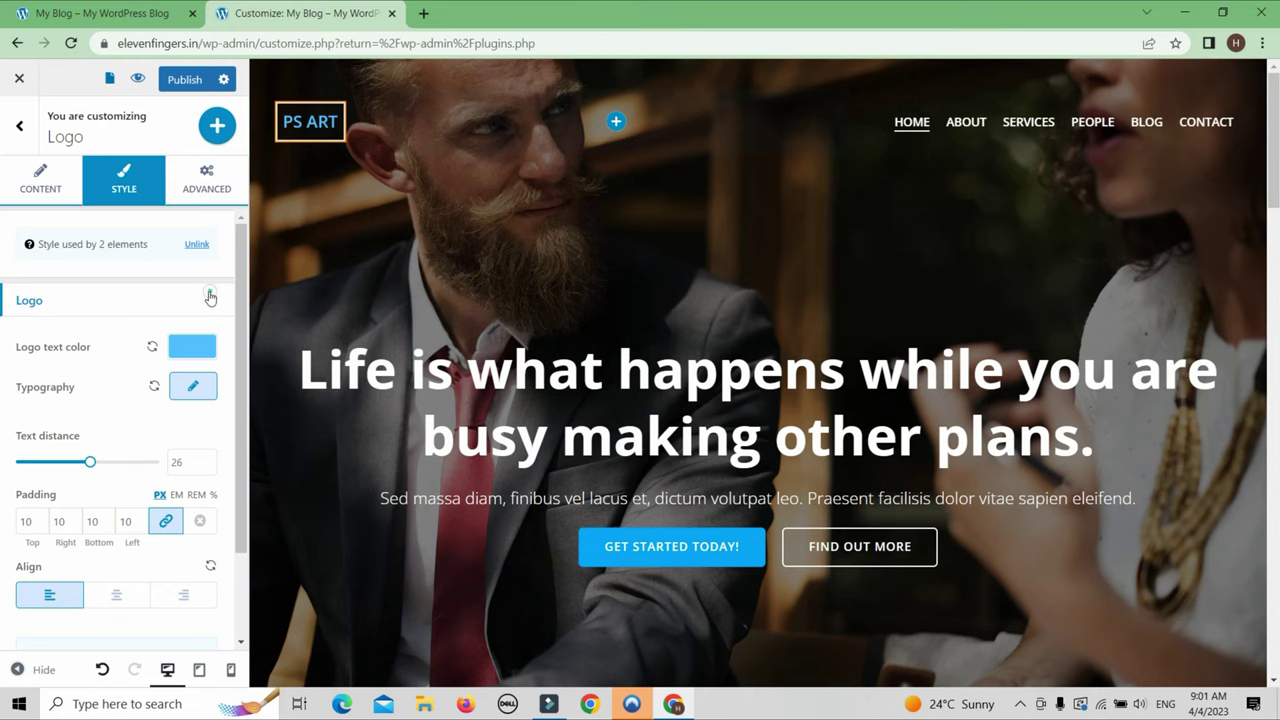
Leave the logo settings and look through the Customizer's section overview and the home page's "Who we are" section.
left_click(210, 298)
left_click(18, 131)
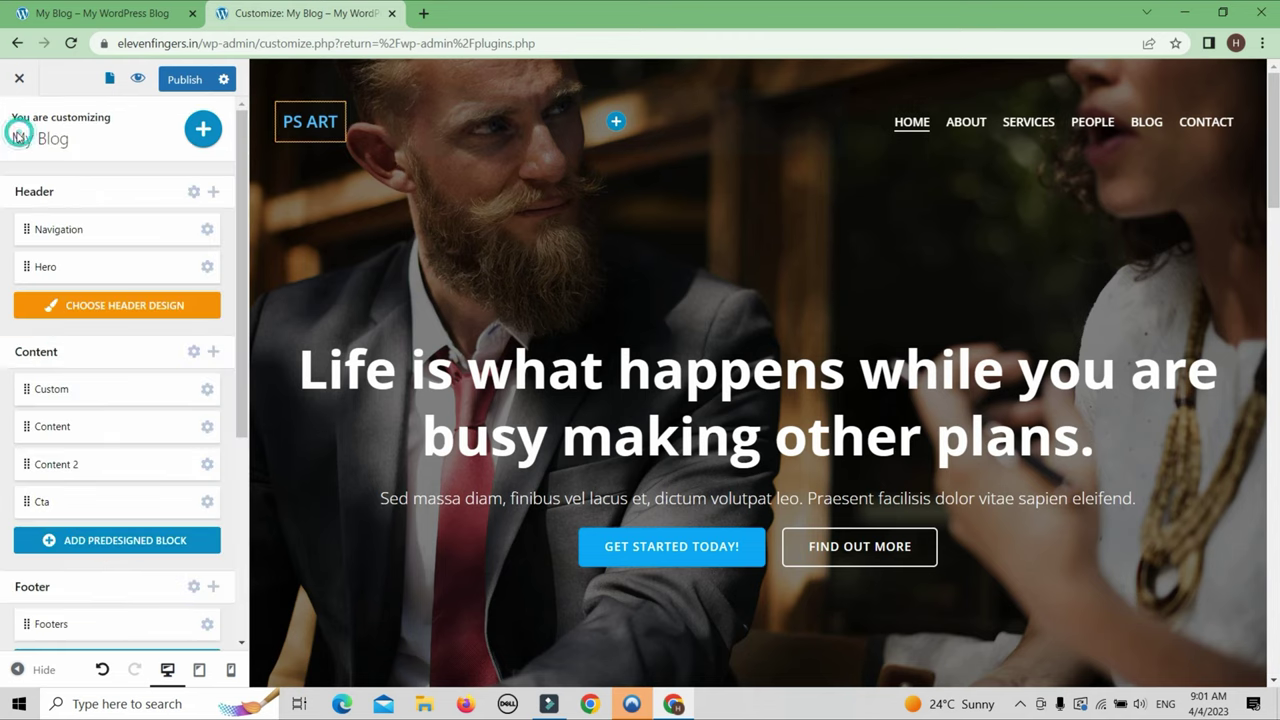
scroll(645, 363, "down", 6)
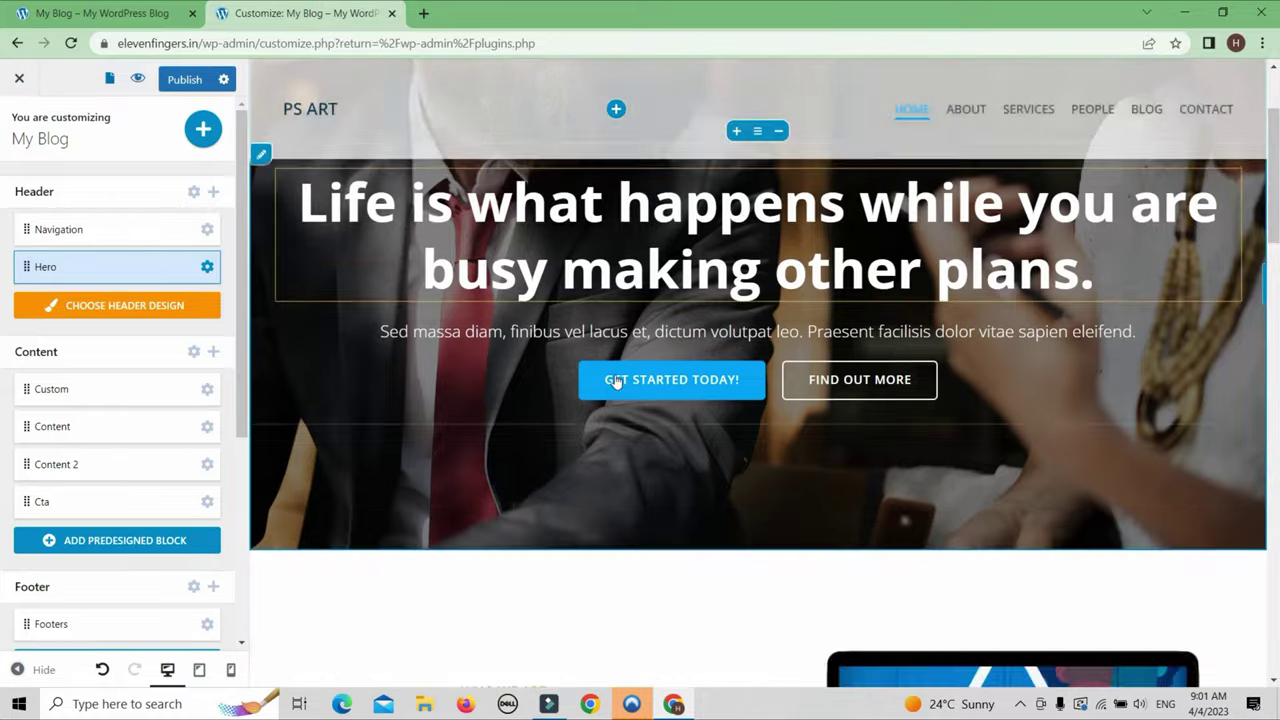
scroll(118, 538, "down", 3)
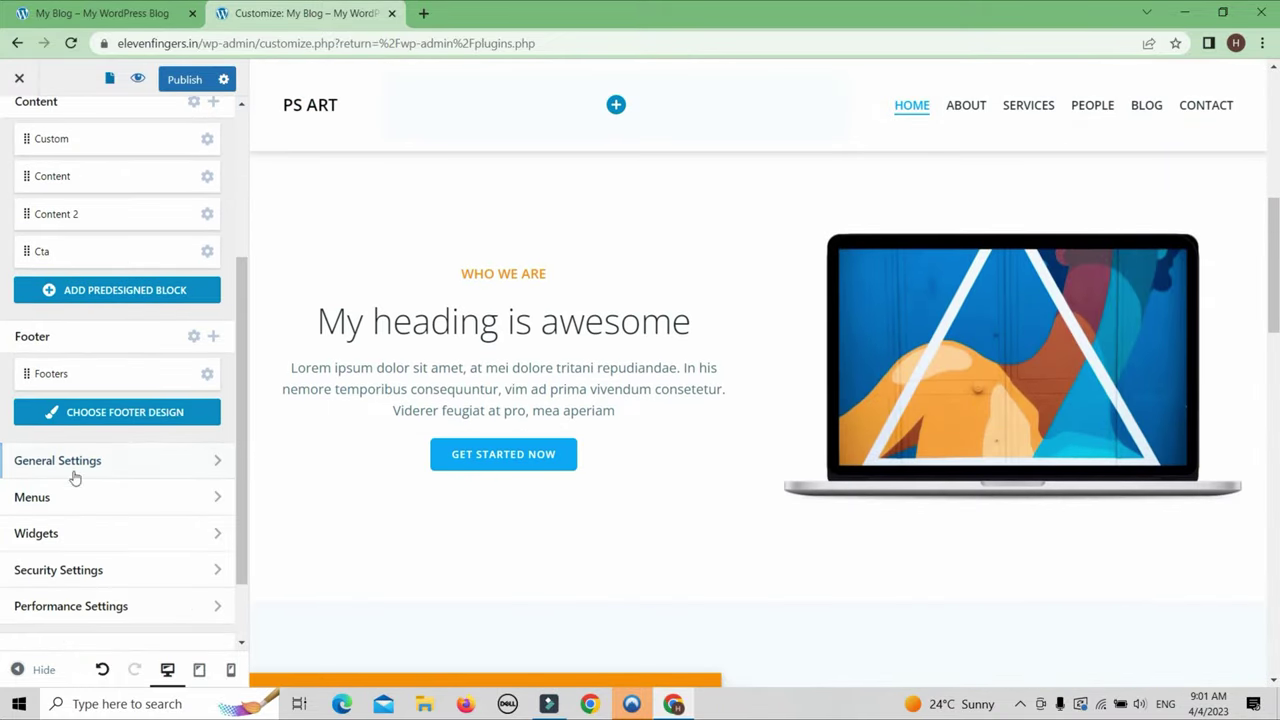
scroll(74, 478, "down", 2)
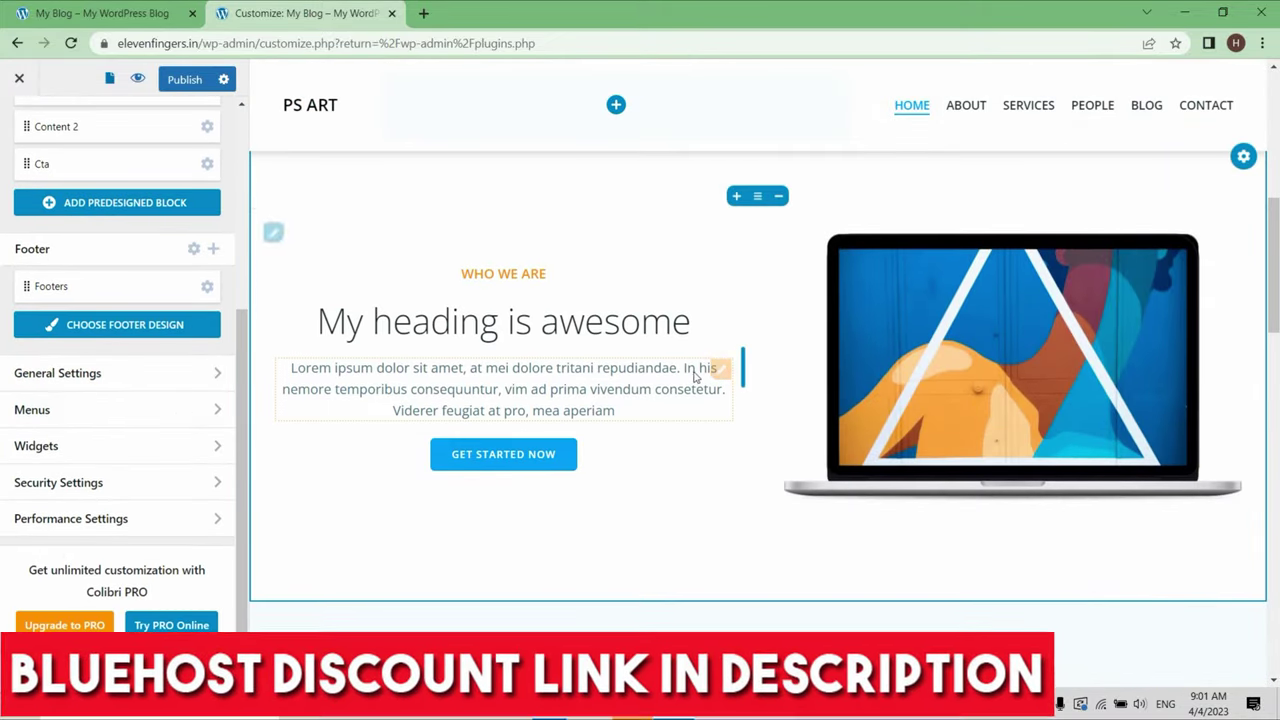
Open the paragraph below "My heading is awesome" for text editing and select a word in it.
left_click(694, 371)
left_click(718, 368)
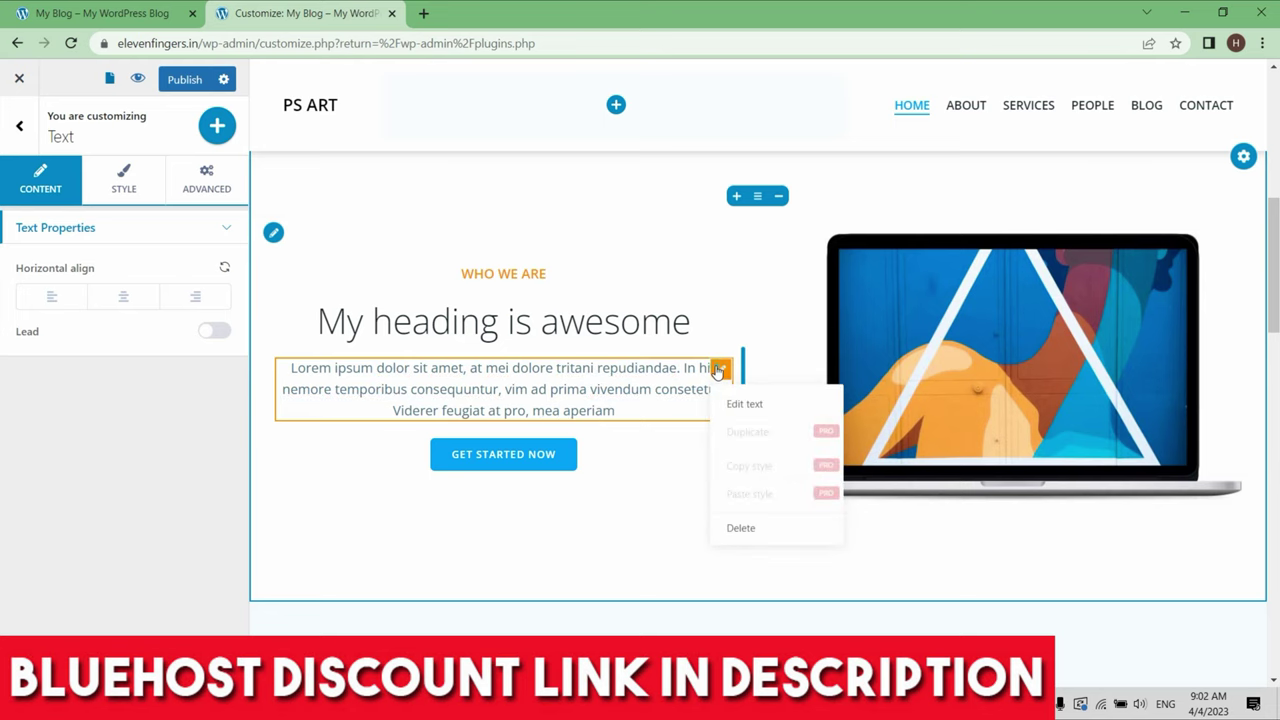
left_click(748, 403)
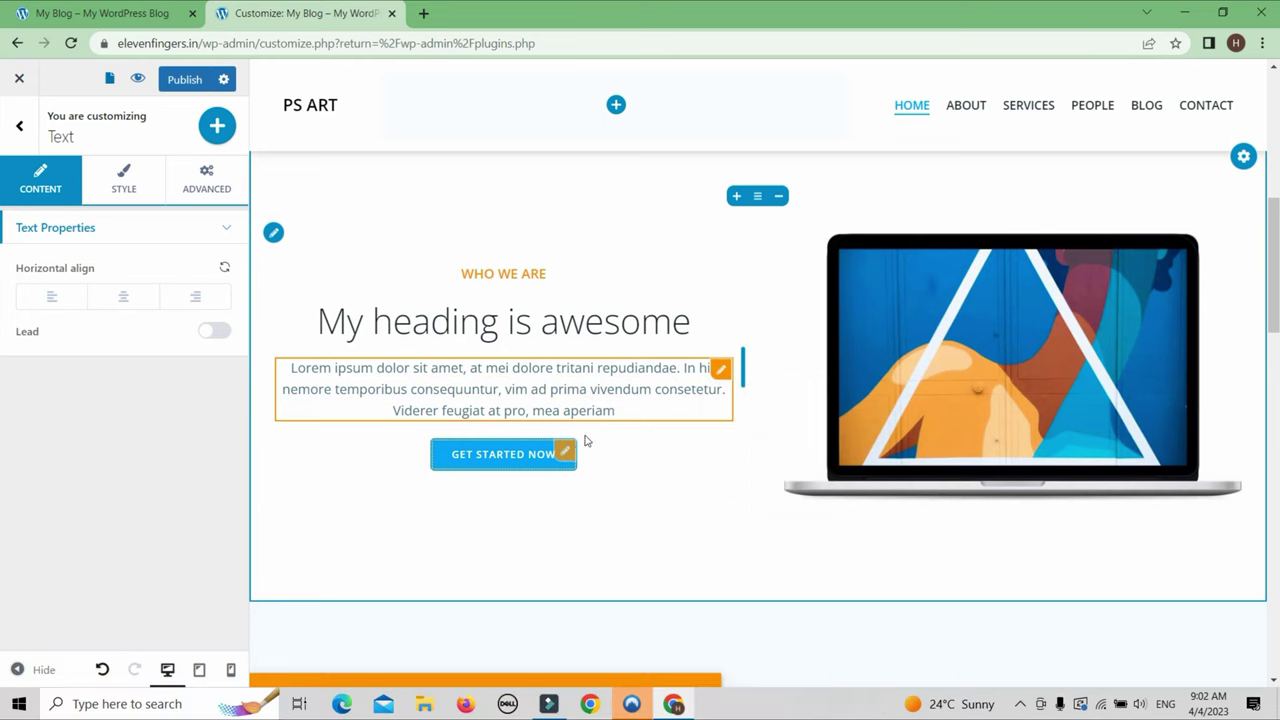
double_click(515, 389)
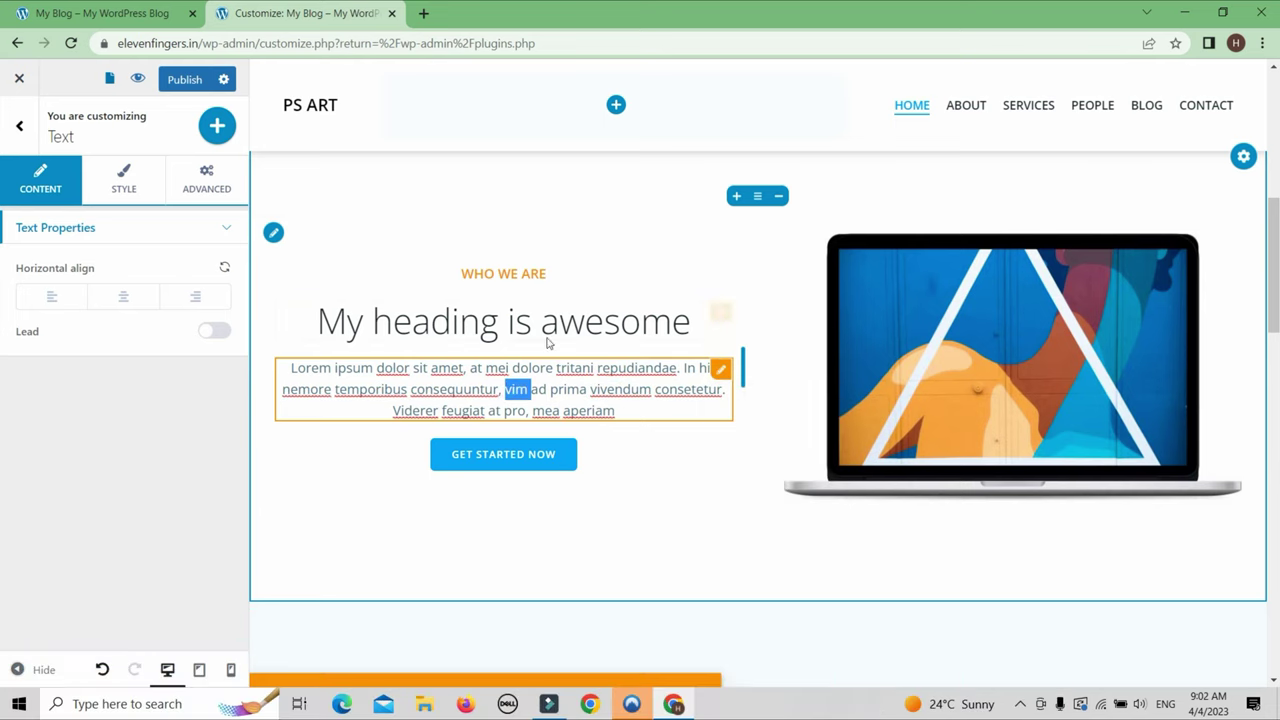
Change the text of the "Get started now" button in the "Who we are" section to "Submit".
left_click(557, 460)
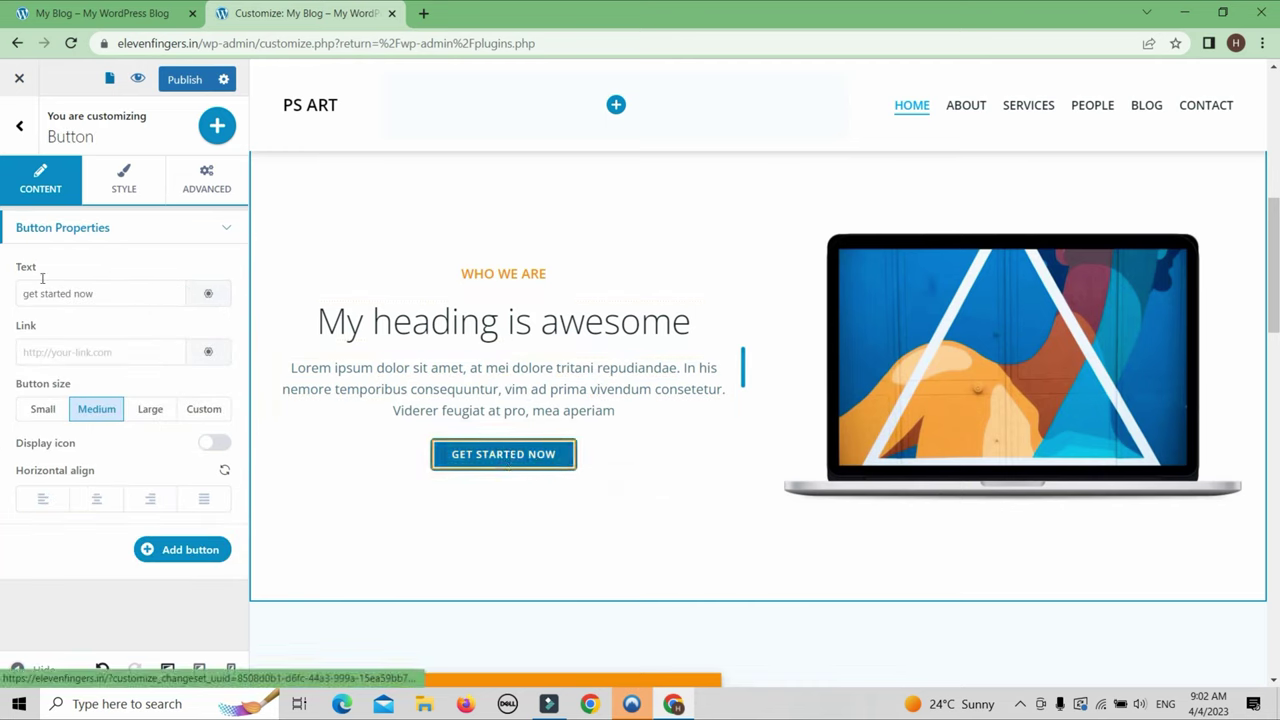
left_click_drag(135, 293, 3, 308)
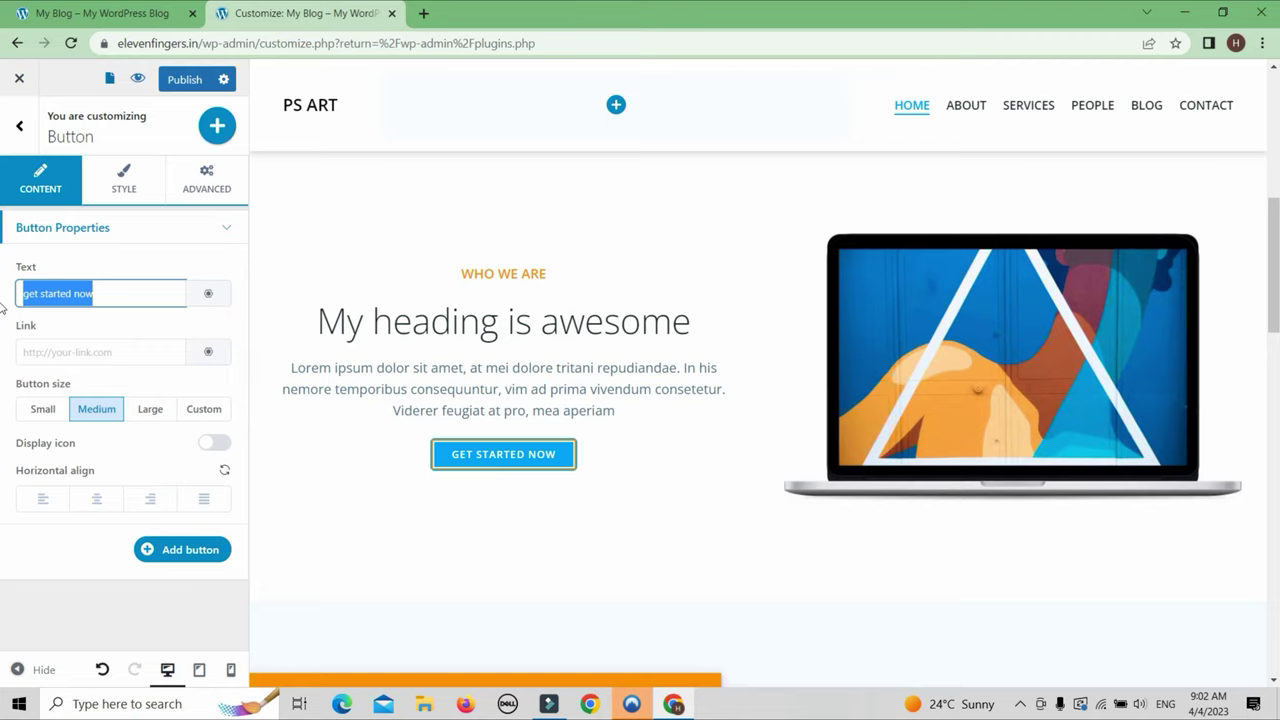
type("Submit")
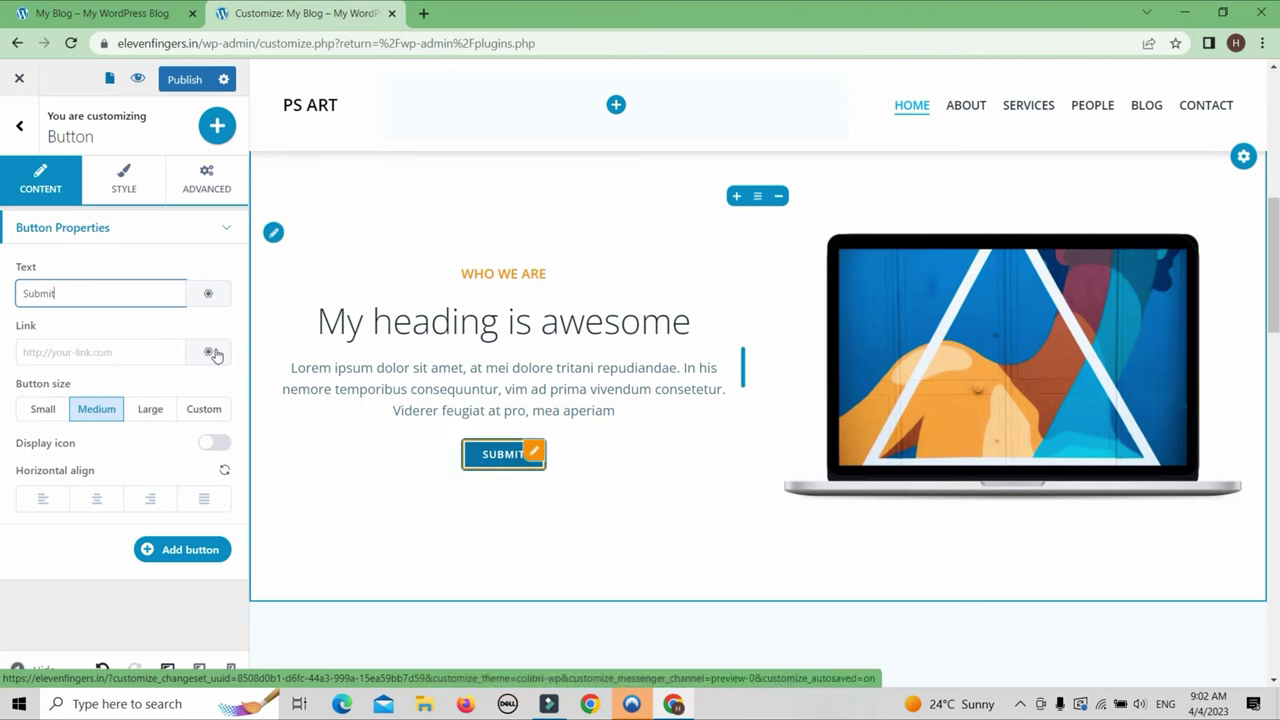
Set the Submit button's size to Large and try to turn on its icon display.
left_click(150, 409)
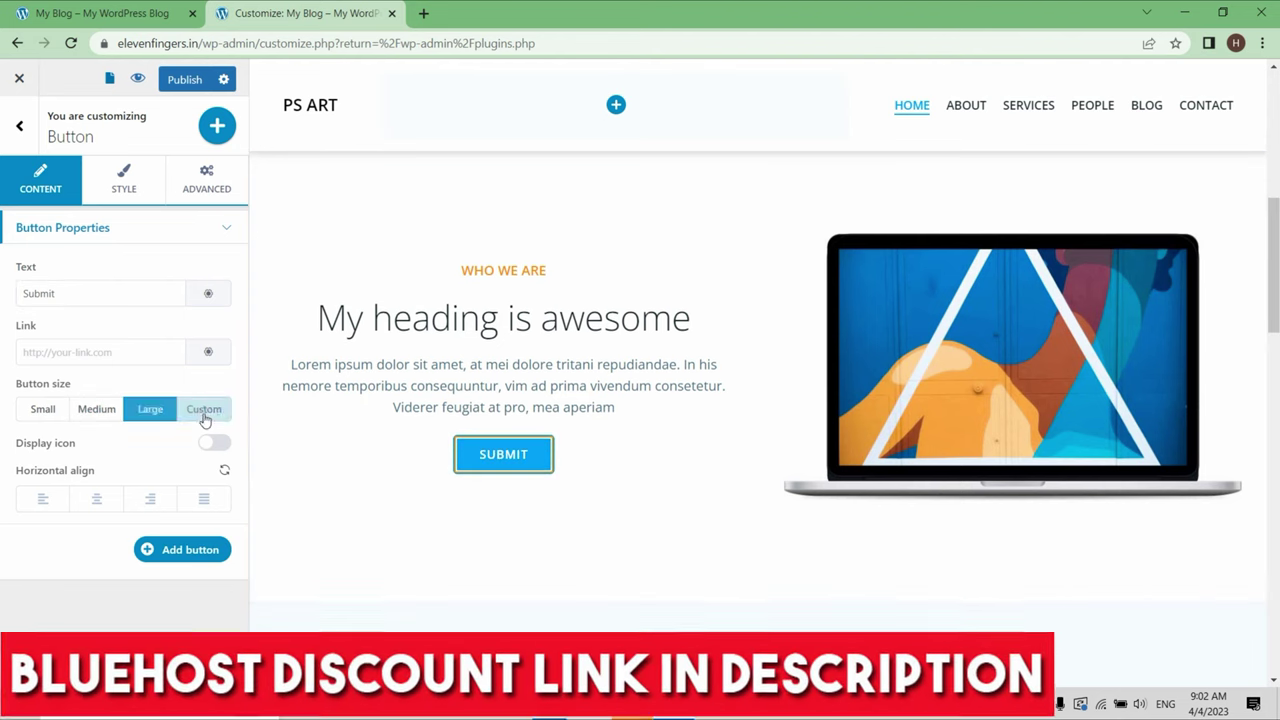
left_click(203, 411)
left_click(141, 409)
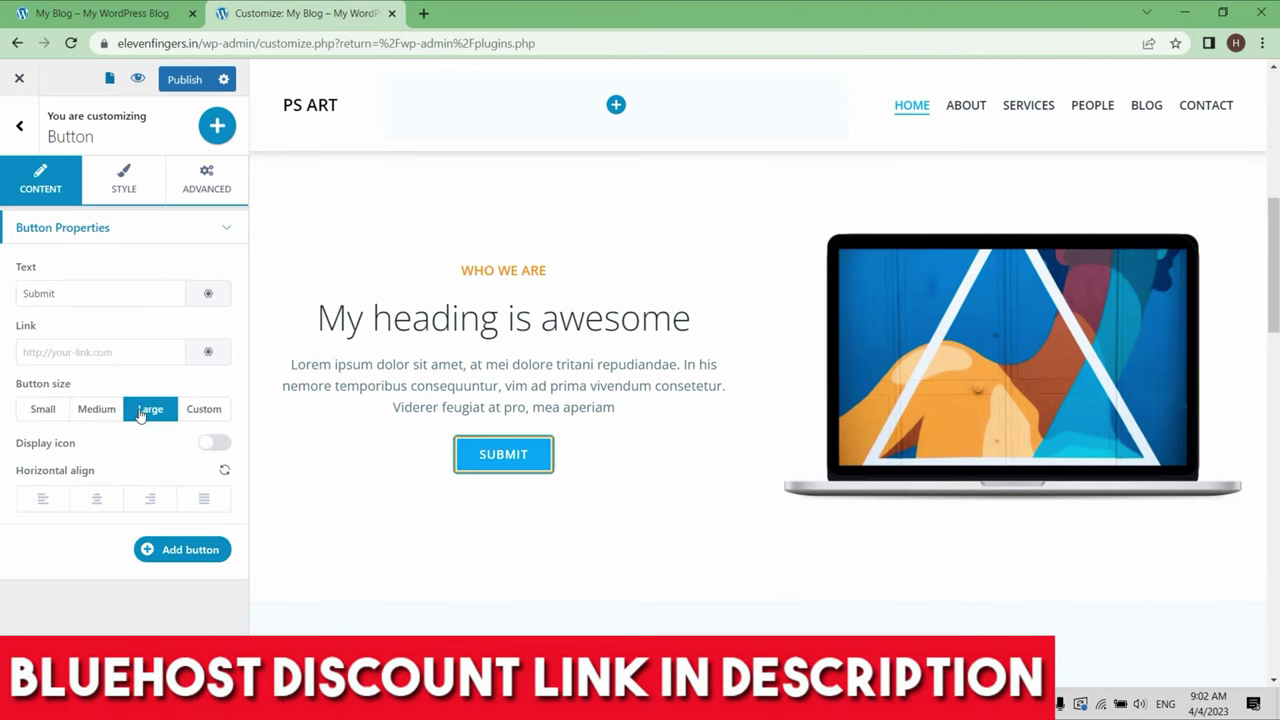
left_click(210, 445)
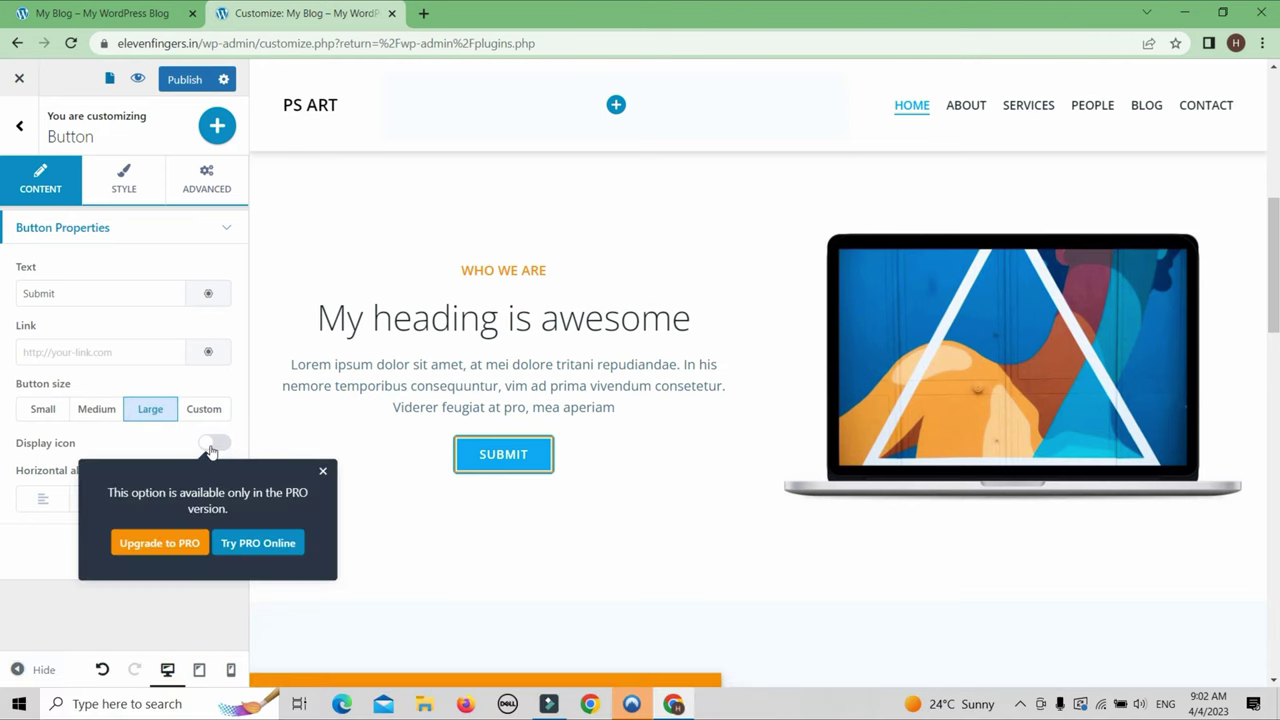
left_click(324, 472)
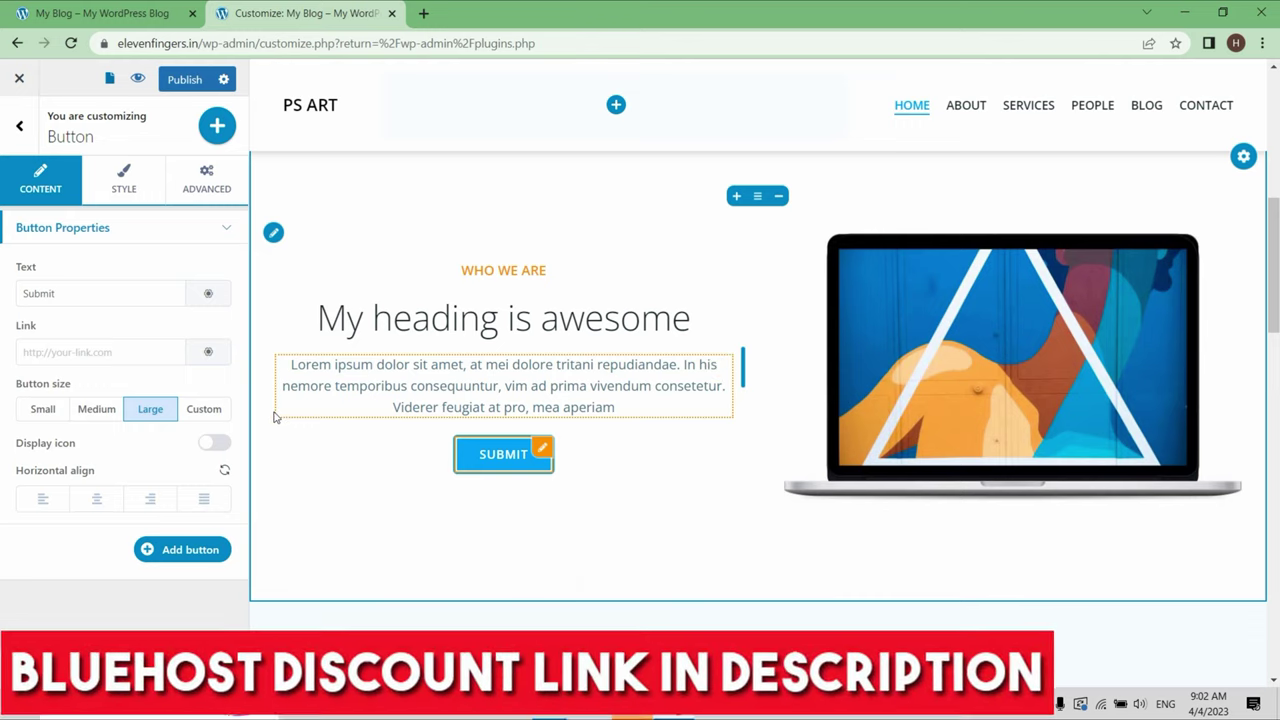
Replace the "My heading is awesome" heading in the "Who we are" section with "Digital Marketing Experts".
left_click(446, 312)
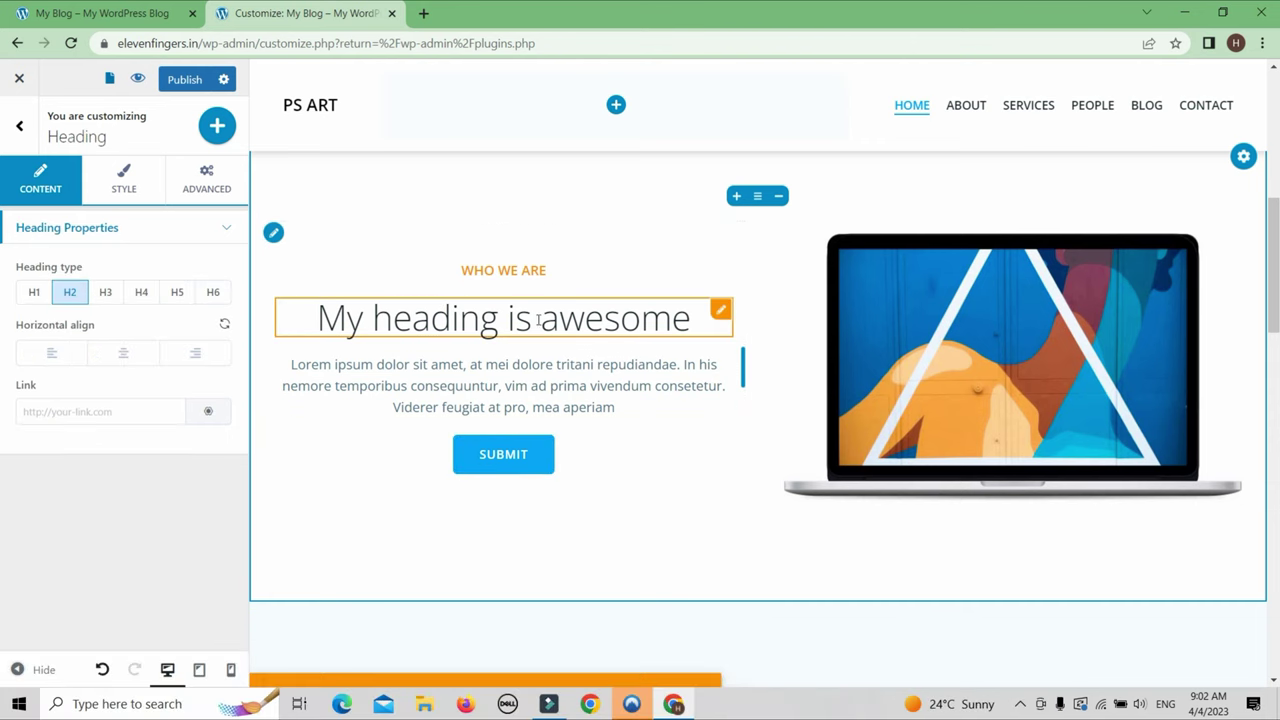
left_click_drag(692, 318, 300, 307)
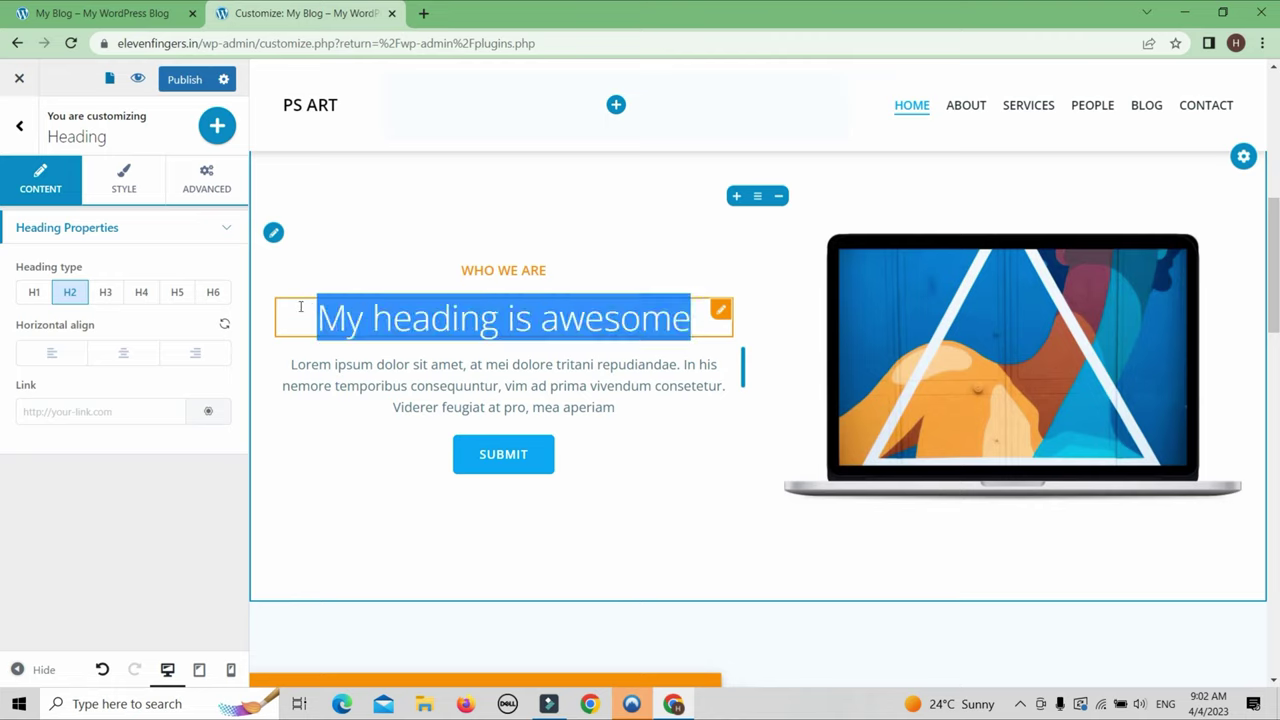
type("SX")
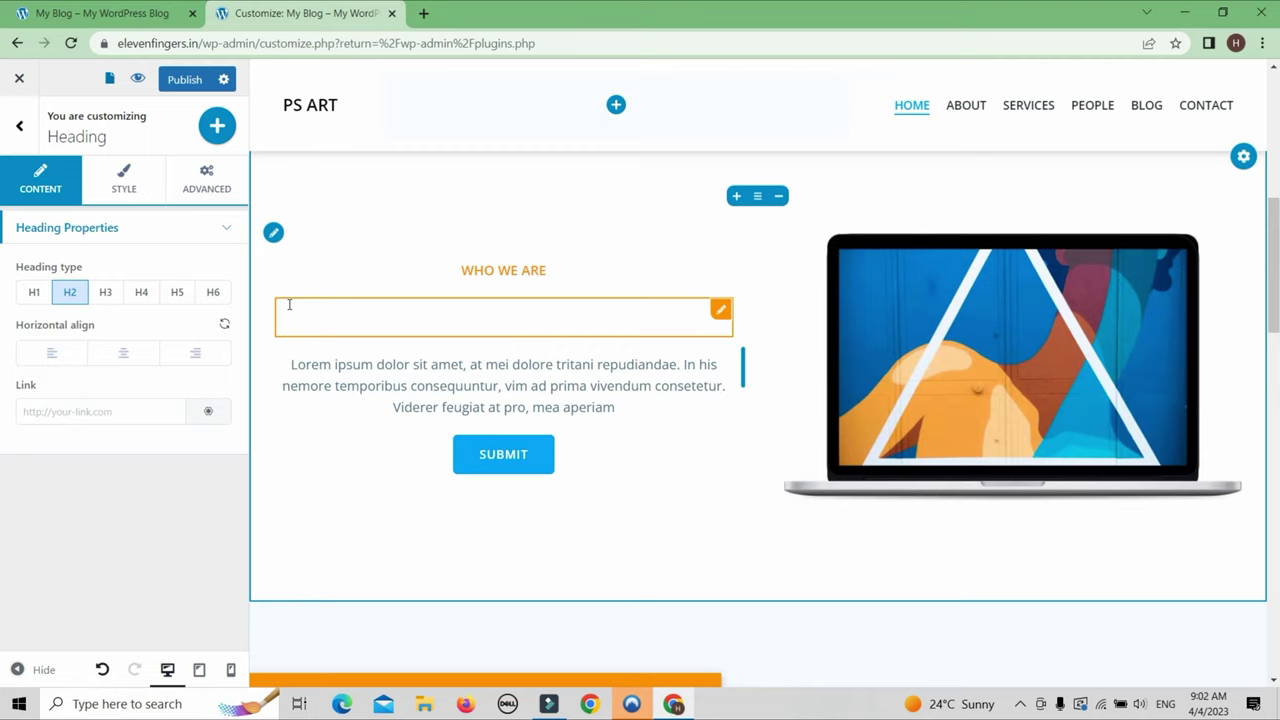
type("igitla")
key("BackSpace")
type("al")
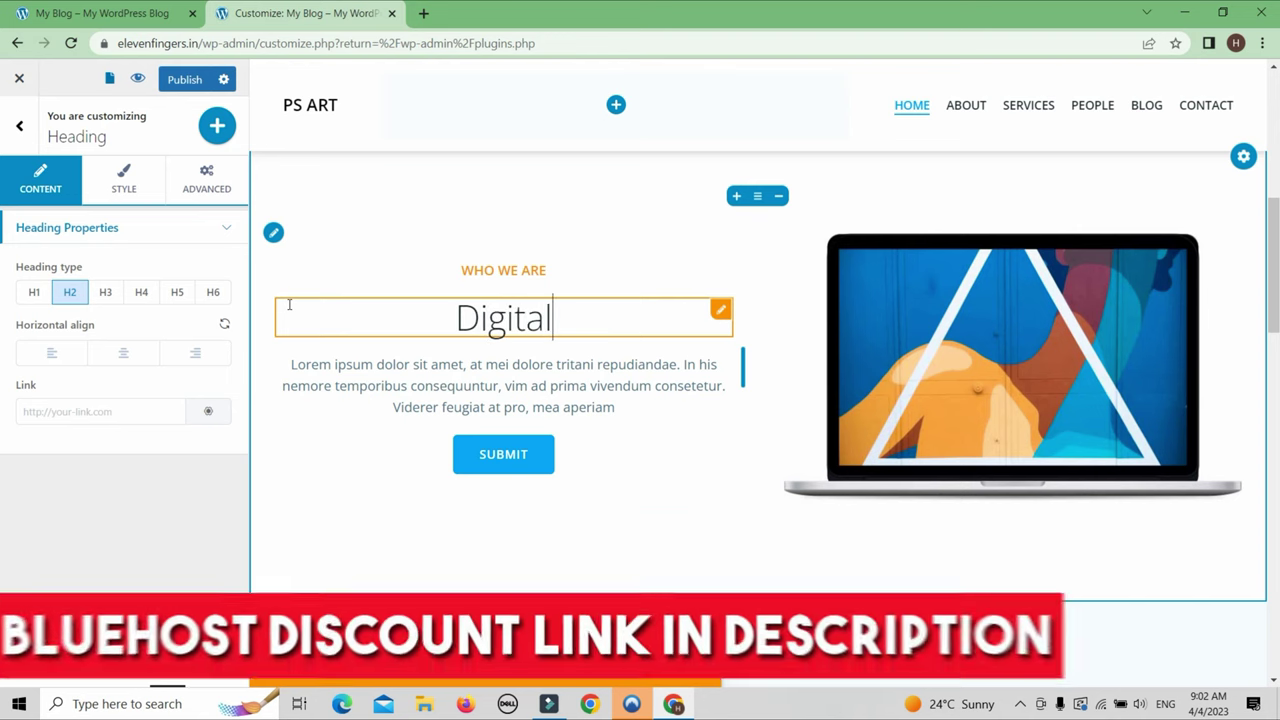
type(" Marketing ")
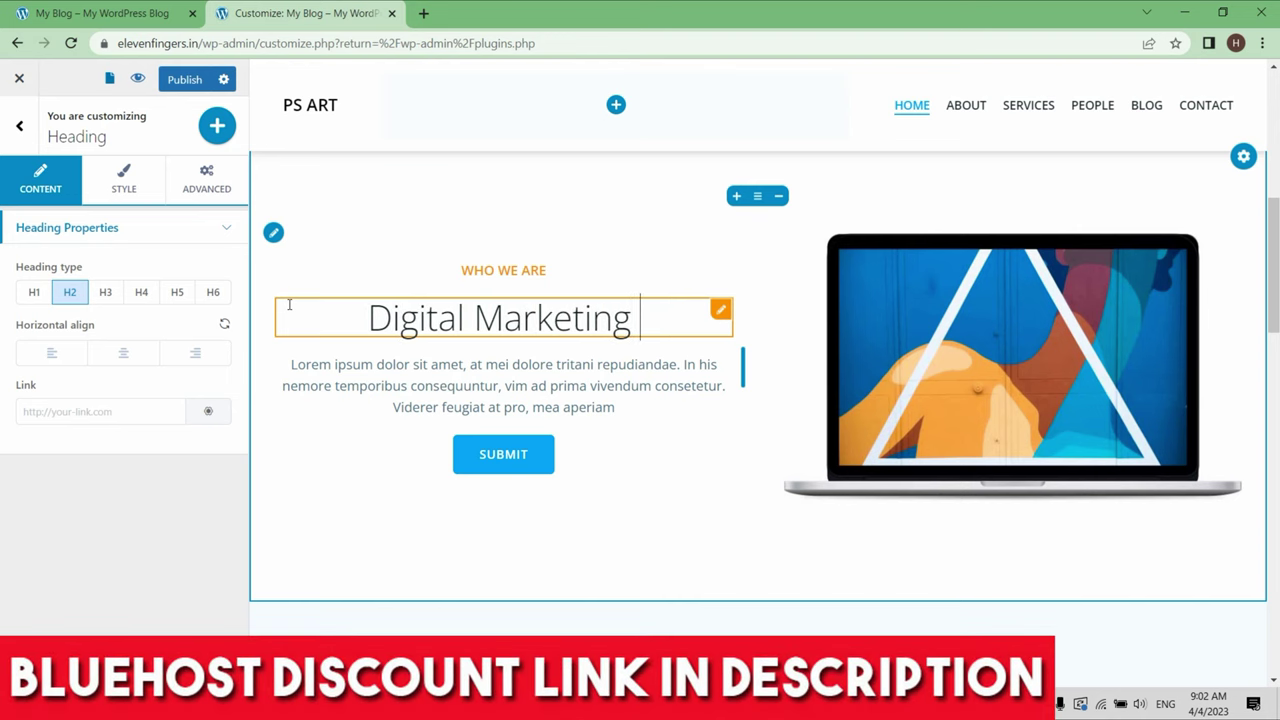
type("Experts")
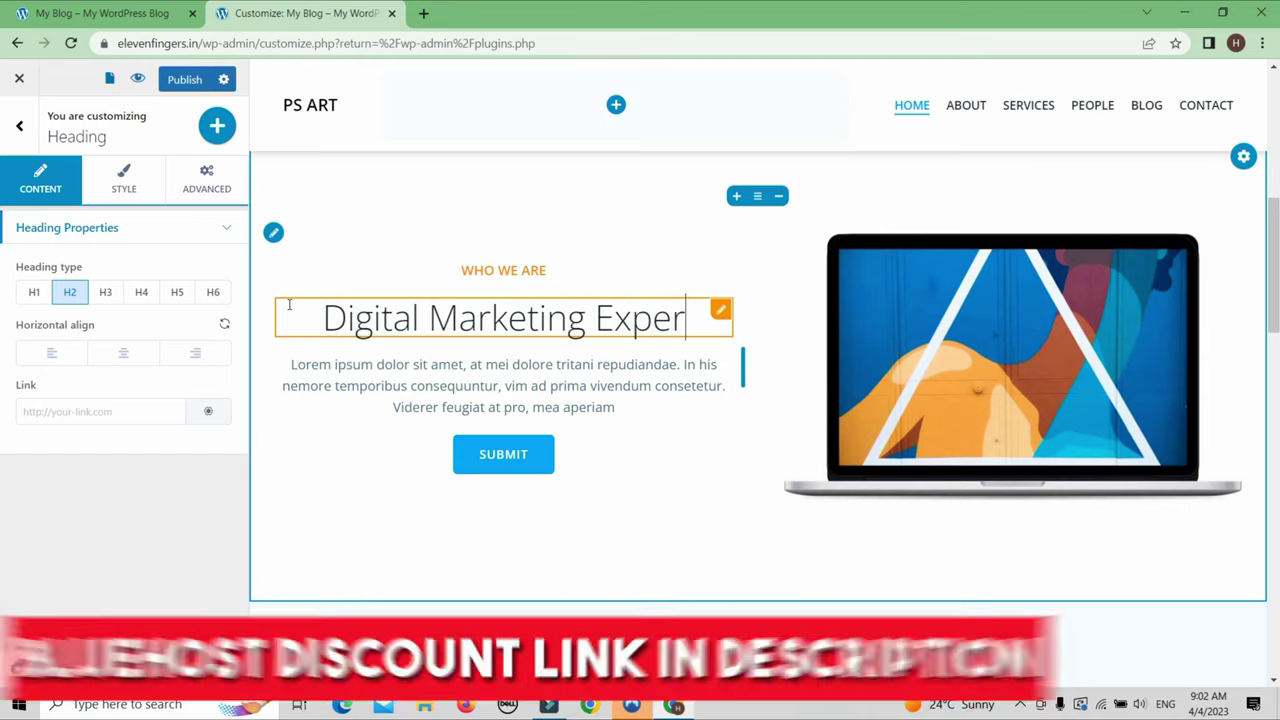
left_click(668, 501)
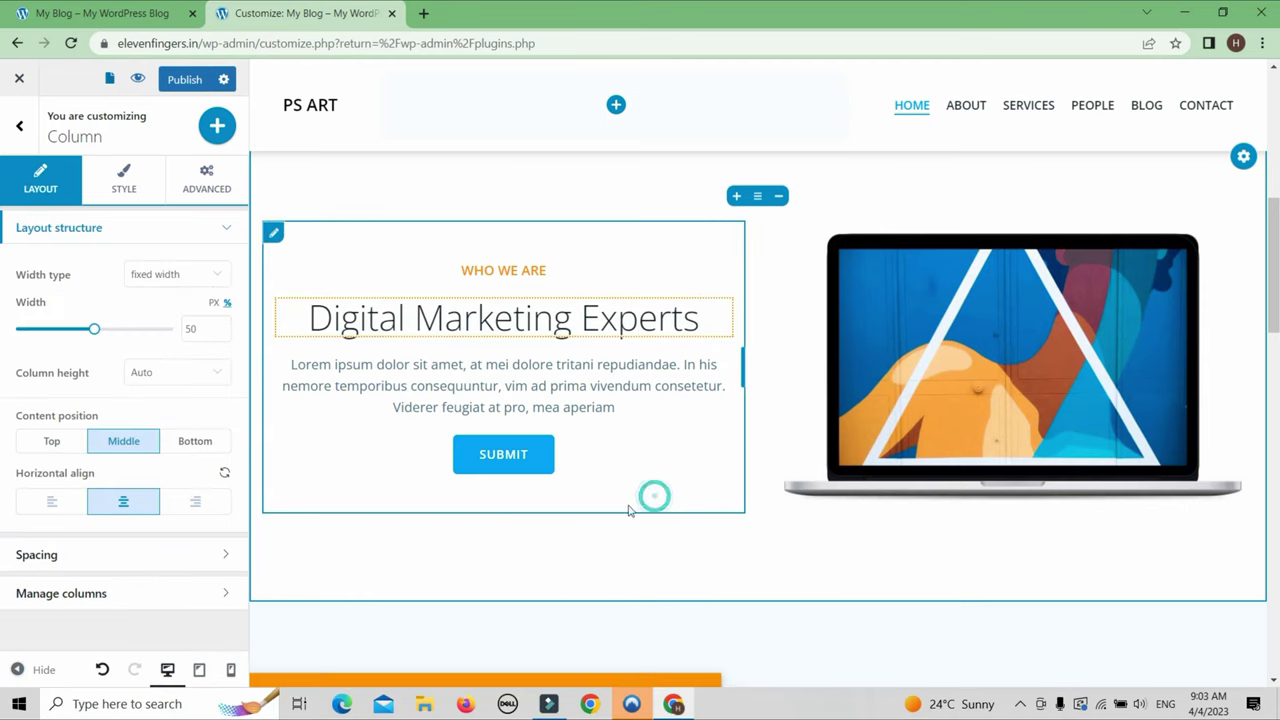
Open the lorem ipsum paragraph below the "Digital Marketing Experts" heading for editing and select all of its text.
left_click(380, 325)
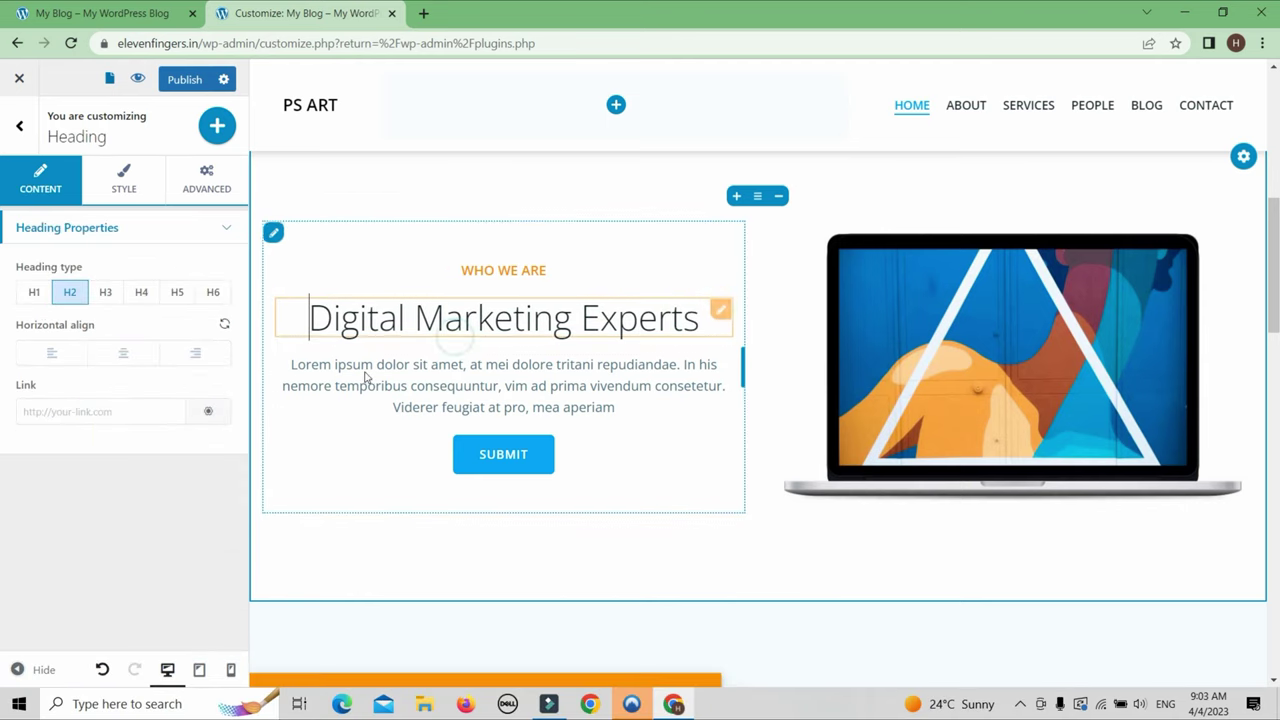
left_click(422, 366)
left_click(582, 387)
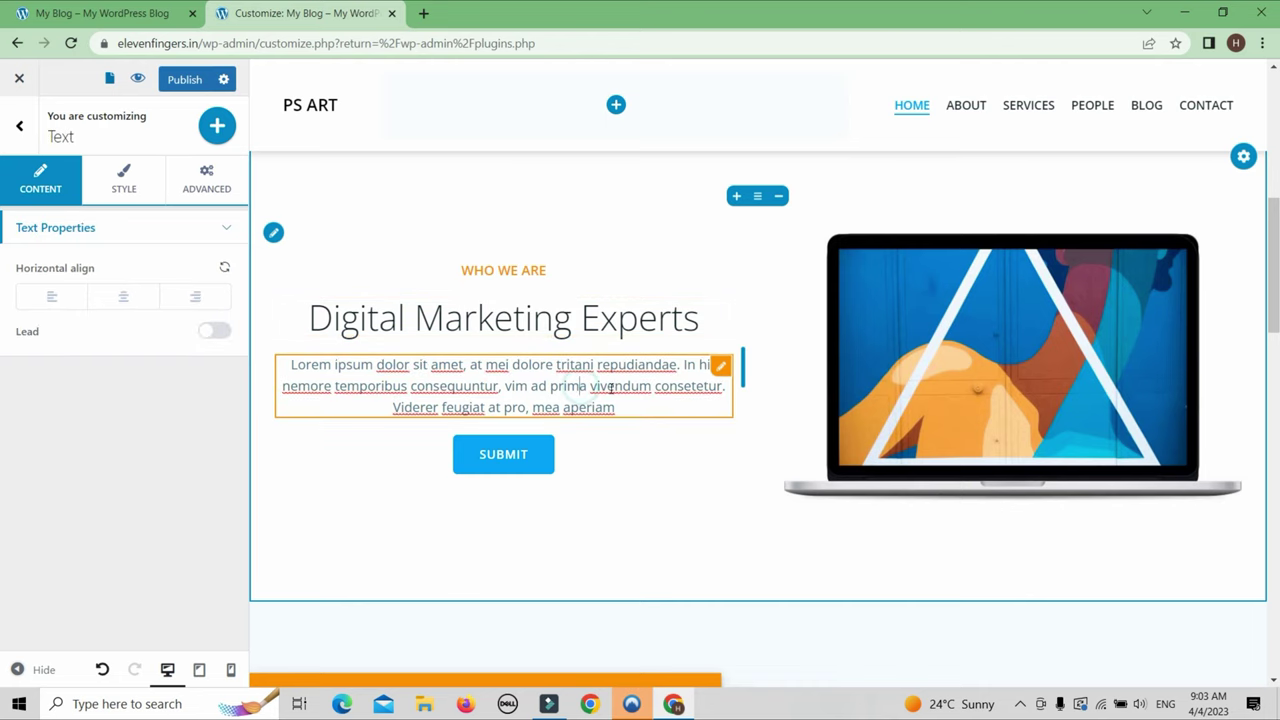
left_click_drag(622, 408, 305, 368)
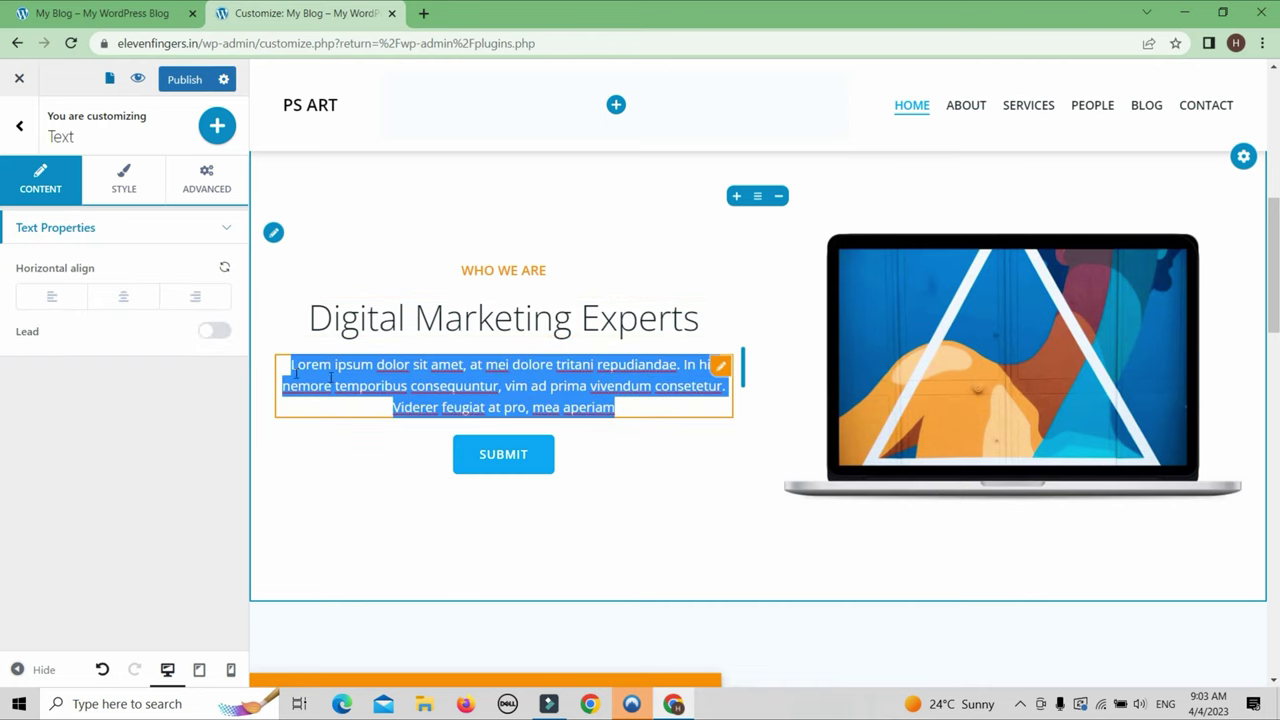
Select the laptop image in the "Who we are" section, look through the media library and keep the image dimensions Responsive.
scroll(728, 423, "down", 3)
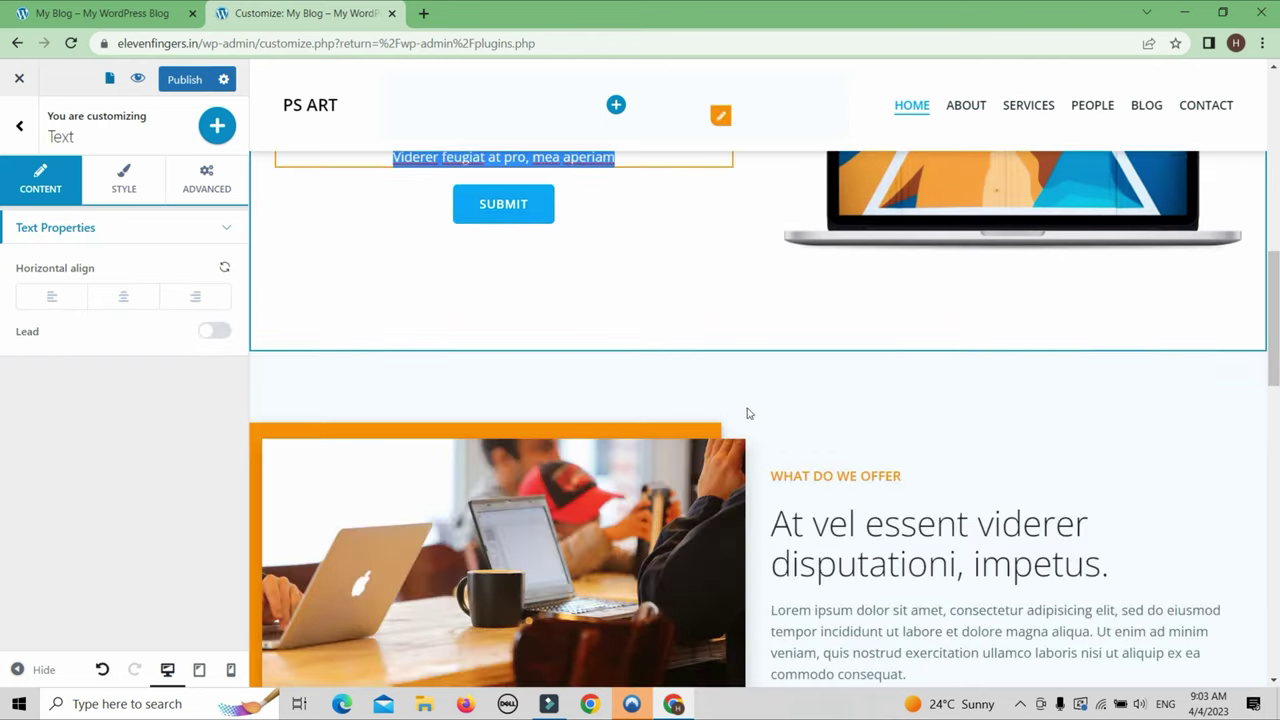
left_click(1000, 200)
scroll(1005, 475, "up", 4)
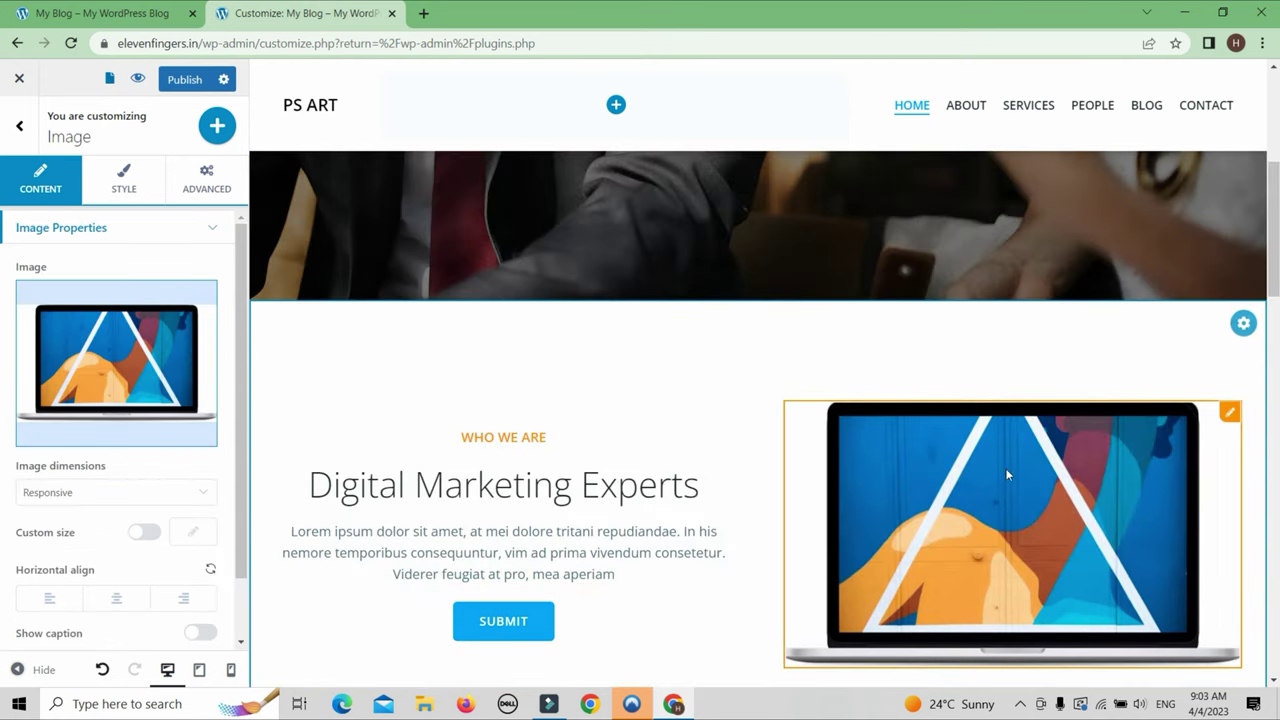
left_click(108, 347)
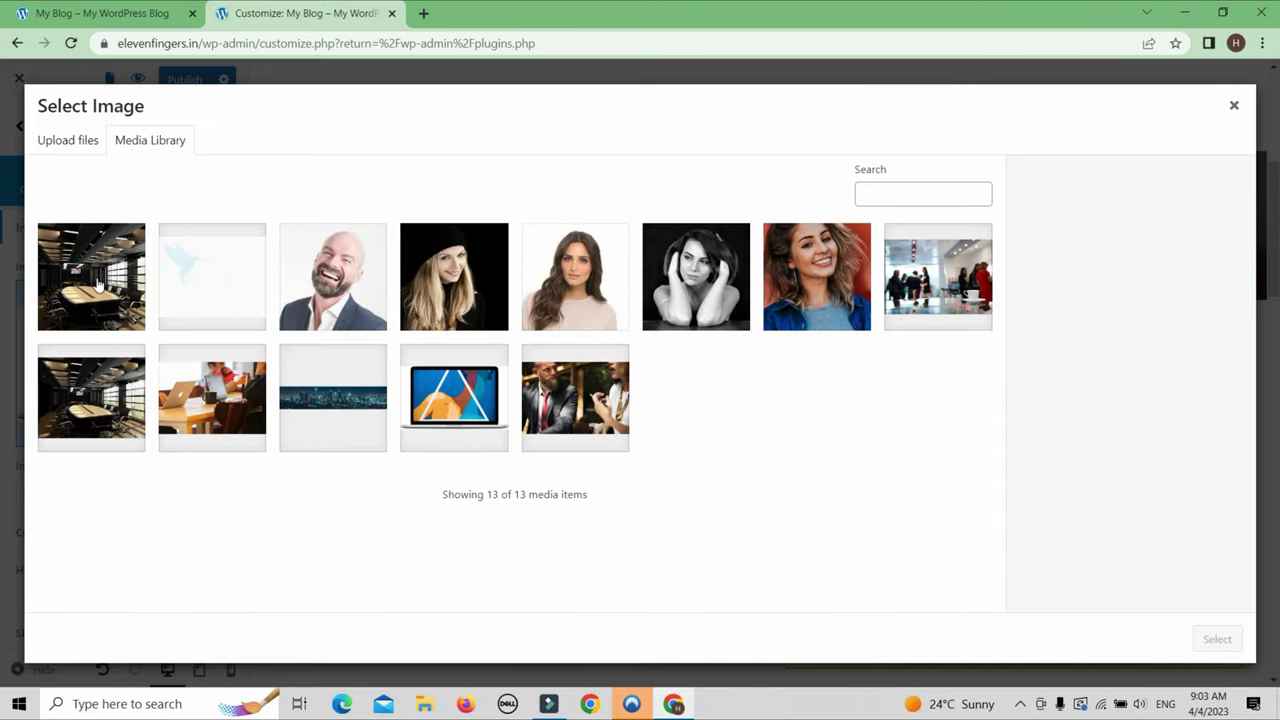
left_click(1235, 107)
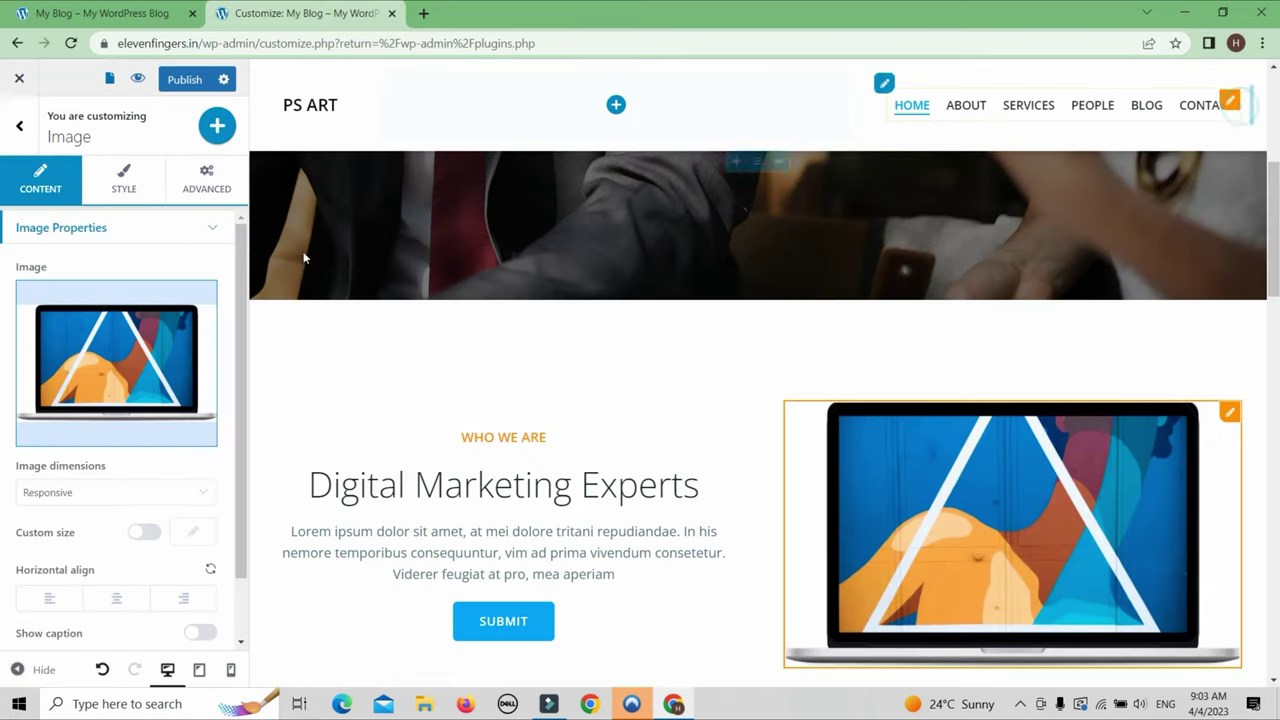
scroll(107, 403, "down", 2)
left_click(95, 421)
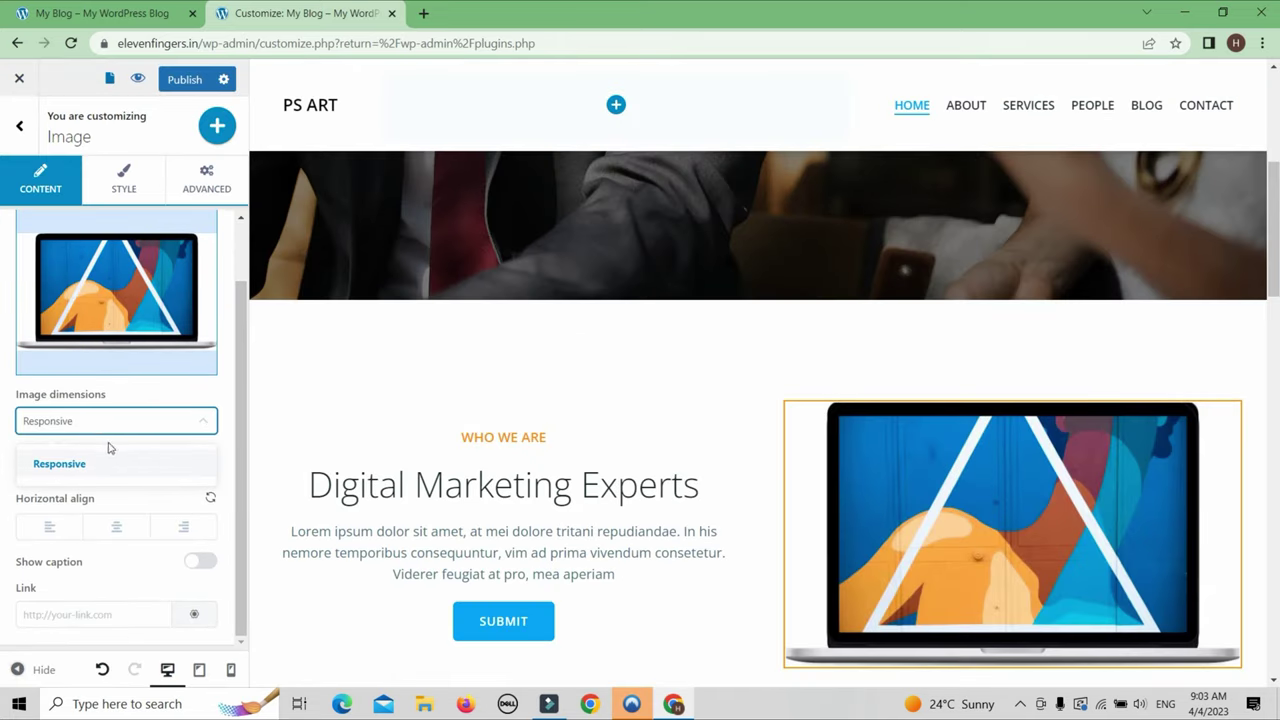
left_click(60, 465)
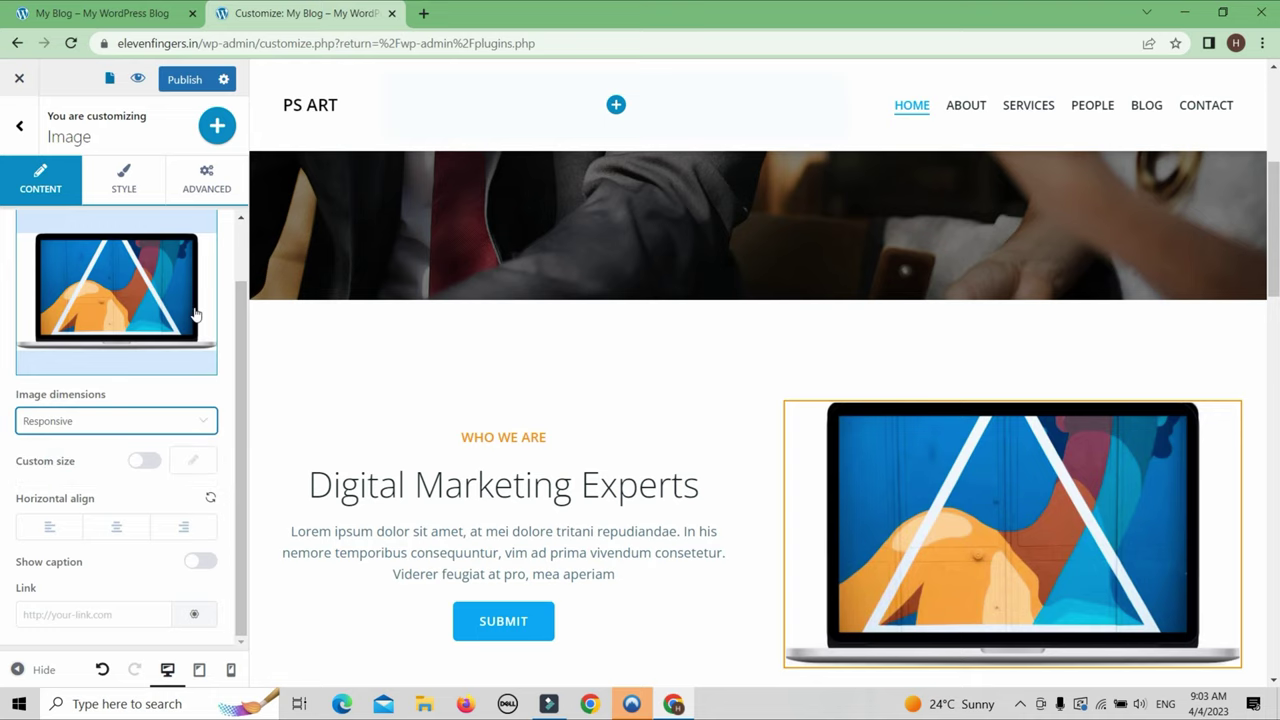
Replace the laptop image with the meeting room picture cropped-bizz-2.jpg from the media library, without cropping it.
left_click(129, 300)
left_click(78, 278)
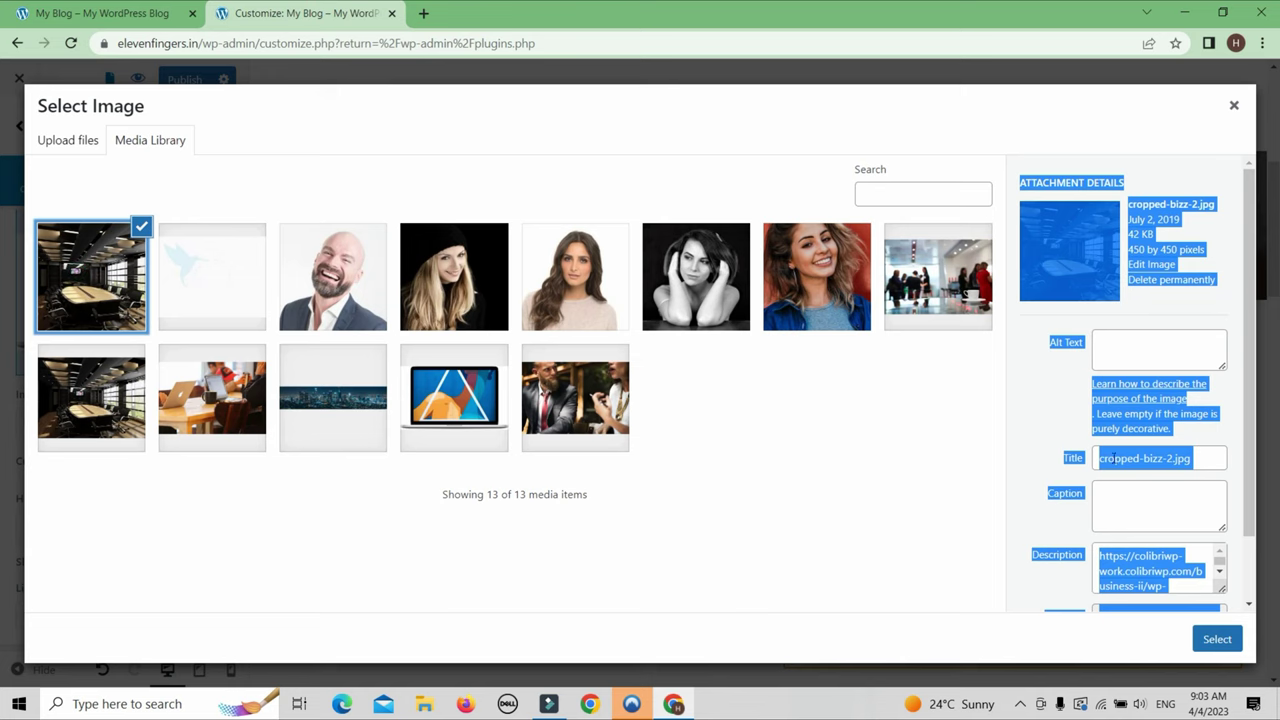
left_click(139, 295)
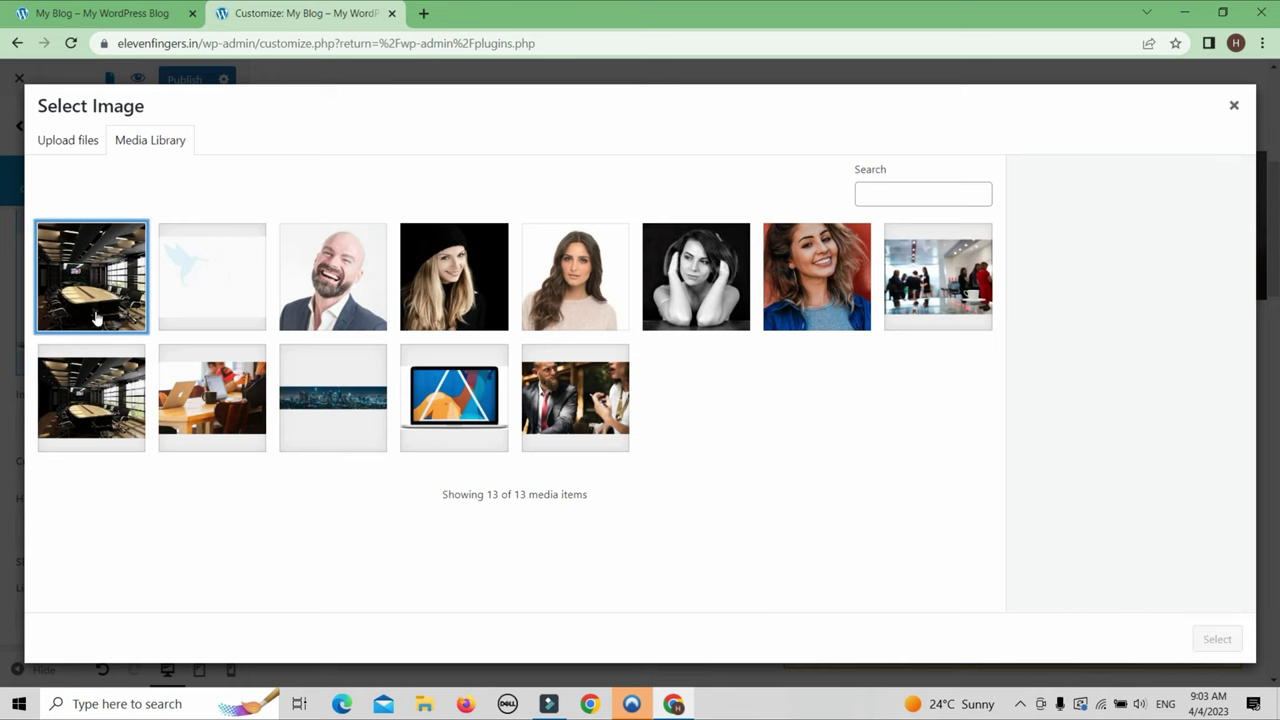
left_click(96, 318)
left_click(1217, 639)
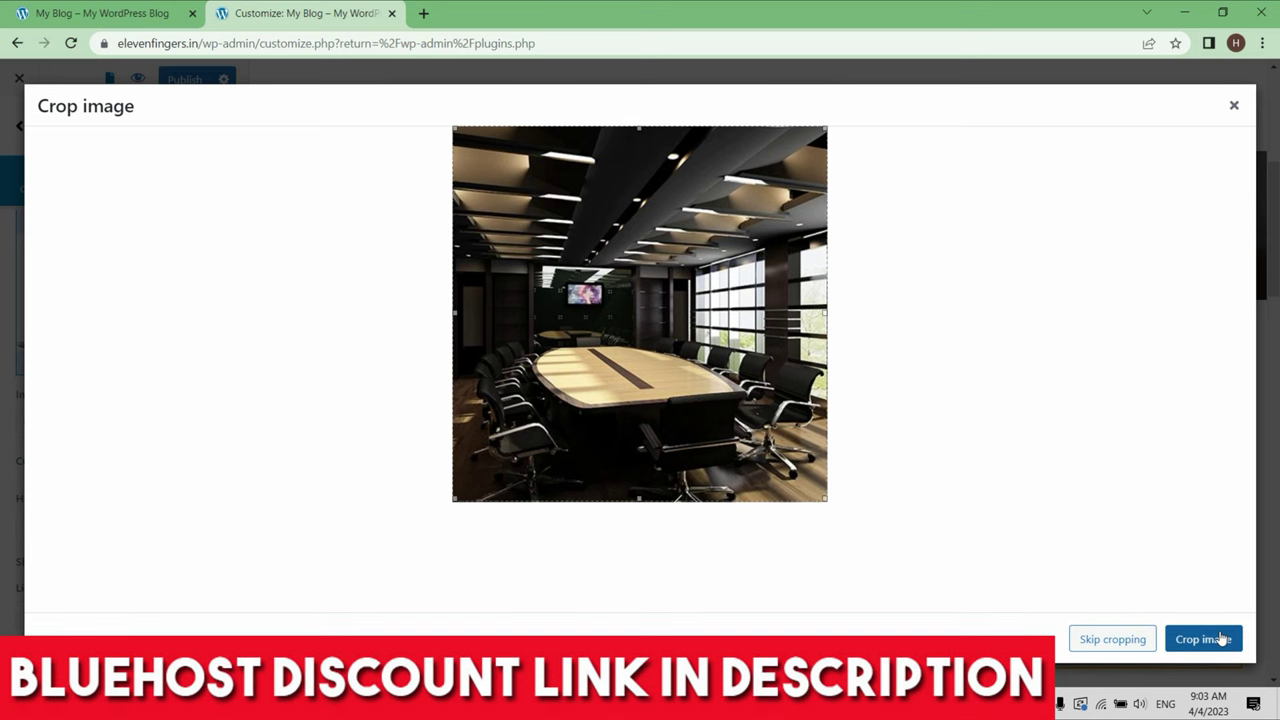
left_click(1132, 646)
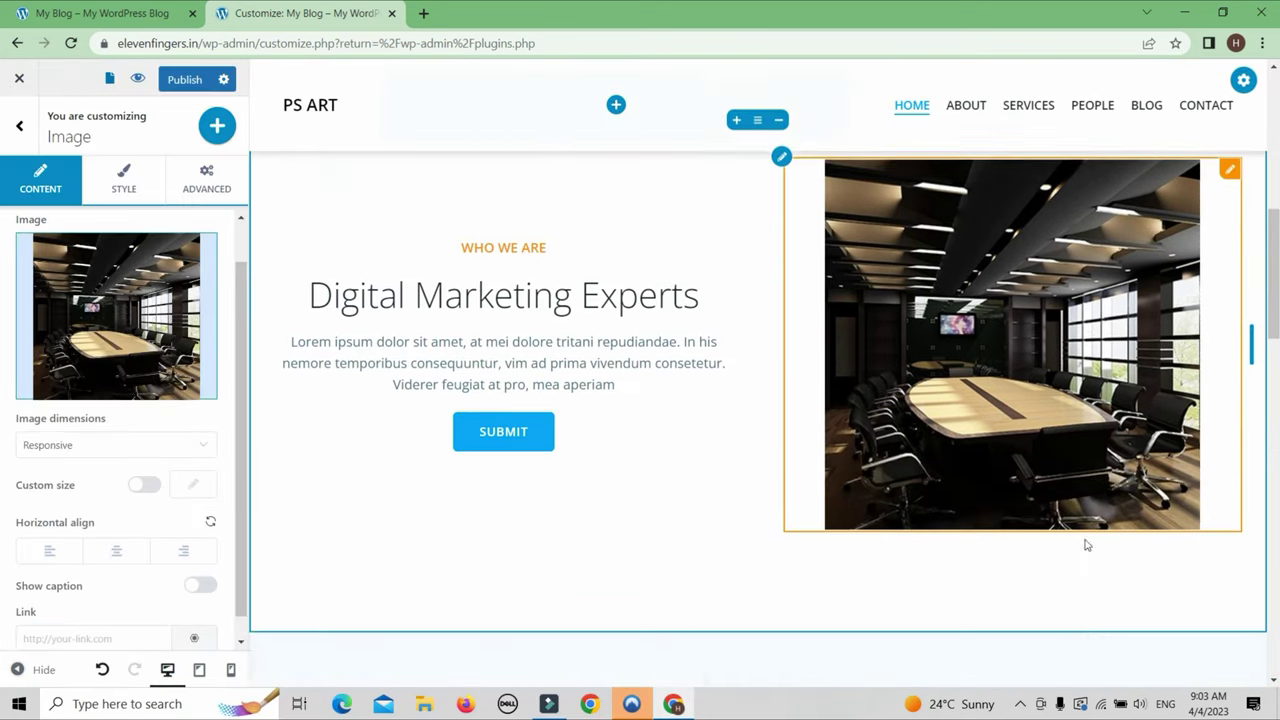
Review the dimension options offered for the meeting room image and keep Responsive.
left_click(91, 449)
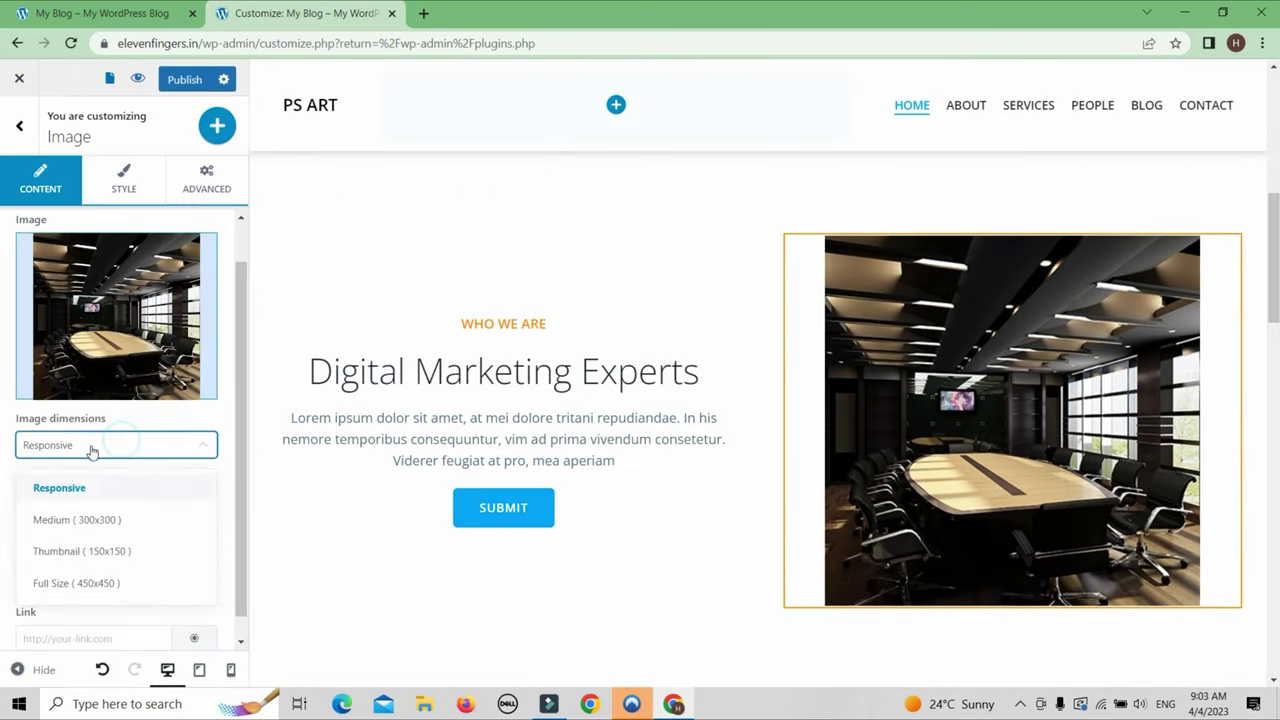
left_click(84, 489)
left_click(96, 446)
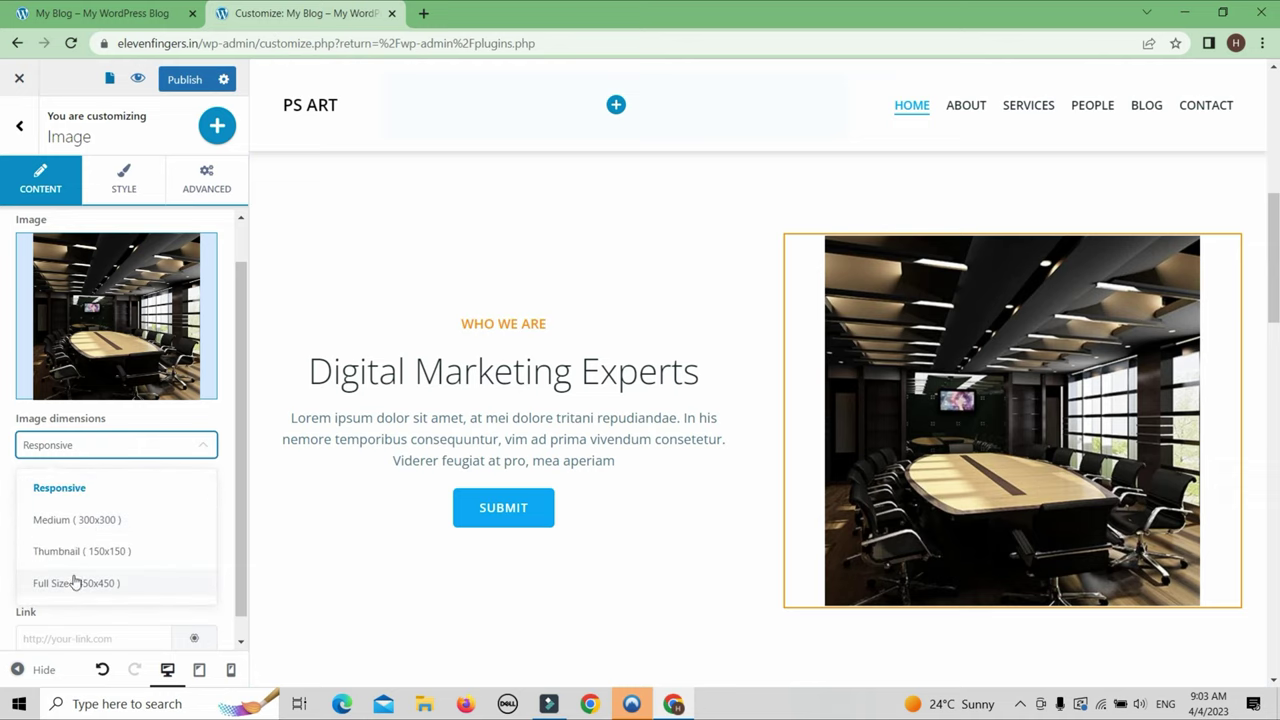
left_click(60, 449)
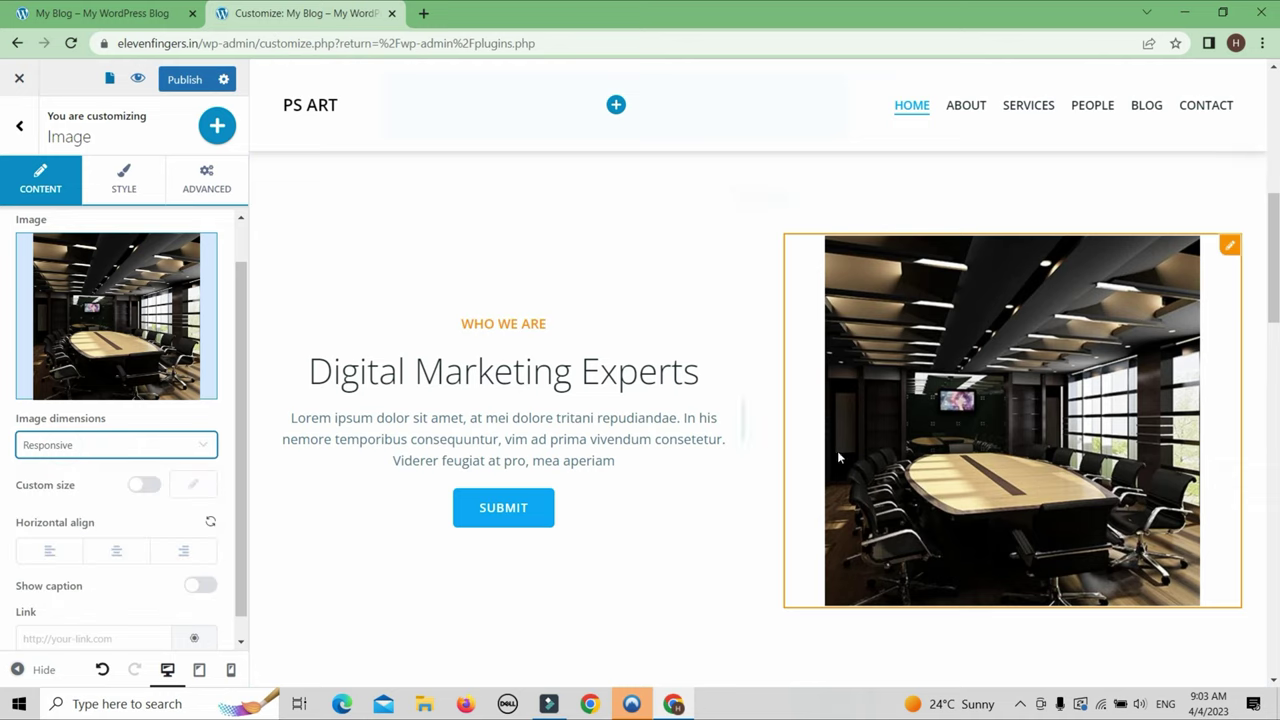
Try left and right horizontal alignment for the meeting room image and set it to centered.
scroll(908, 470, "down", 2)
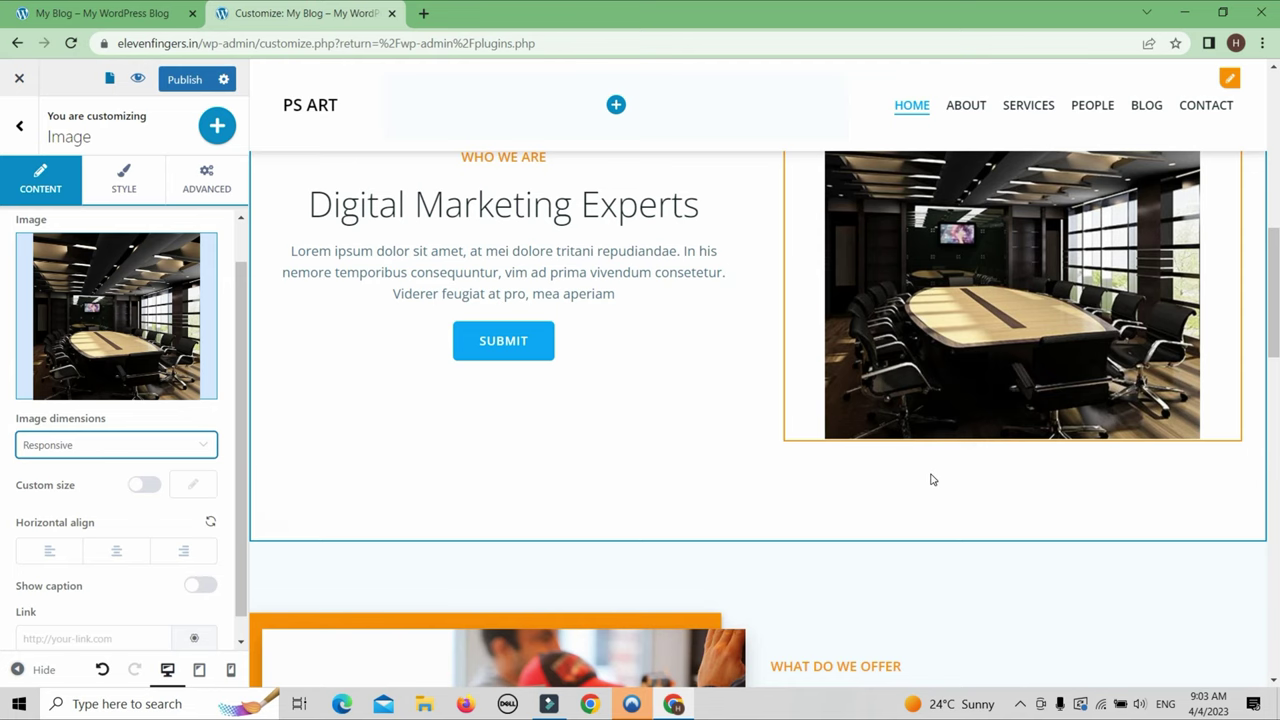
scroll(930, 480, "down", 5)
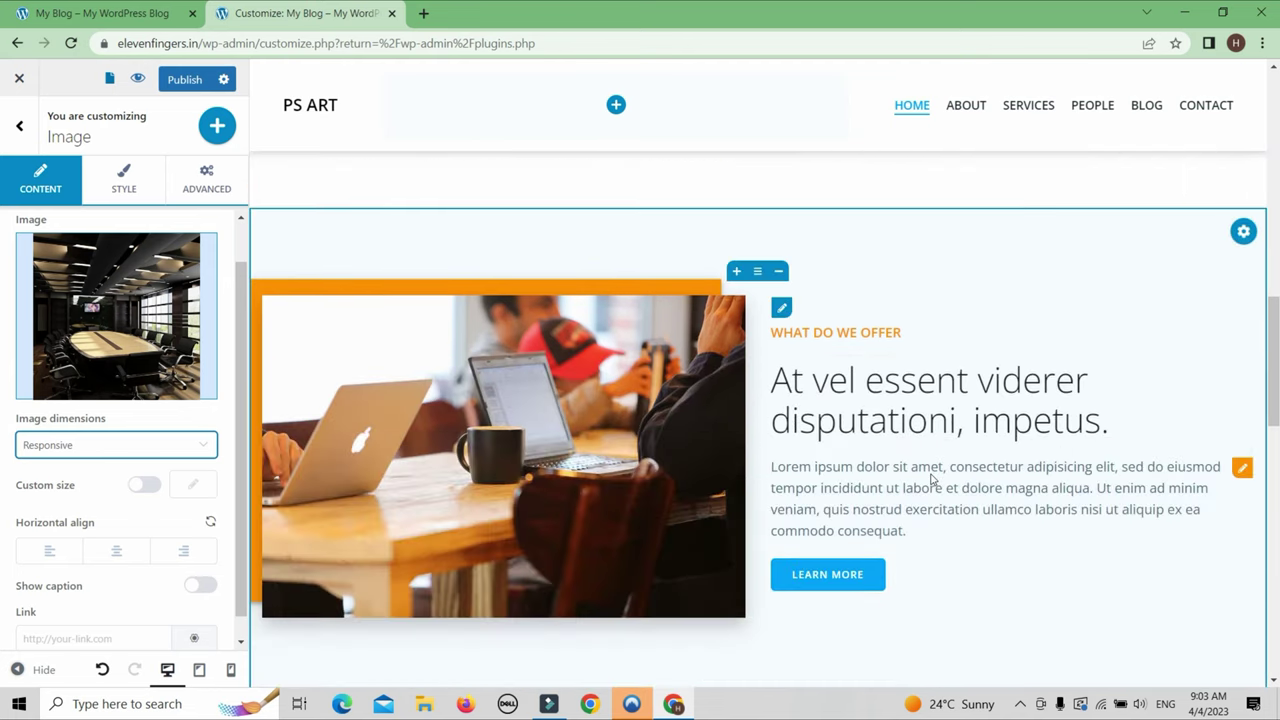
scroll(930, 480, "up", 5)
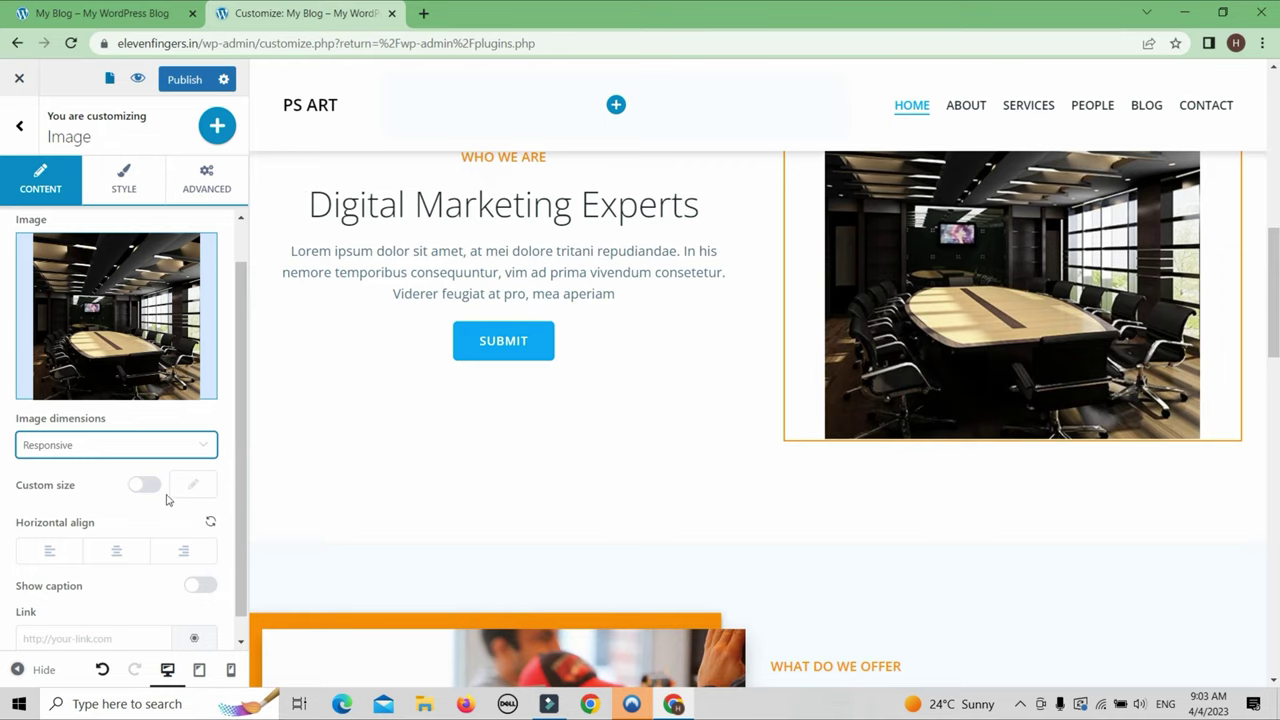
scroll(160, 583, "down", 1)
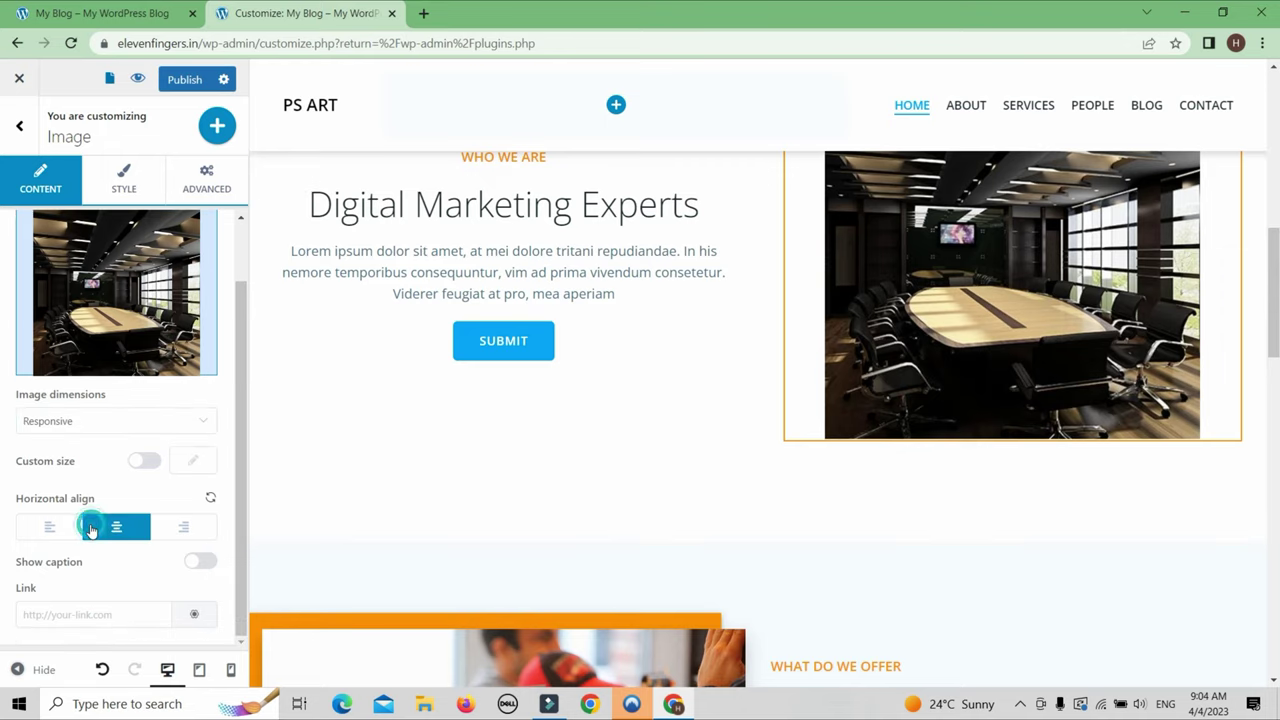
left_click(57, 538)
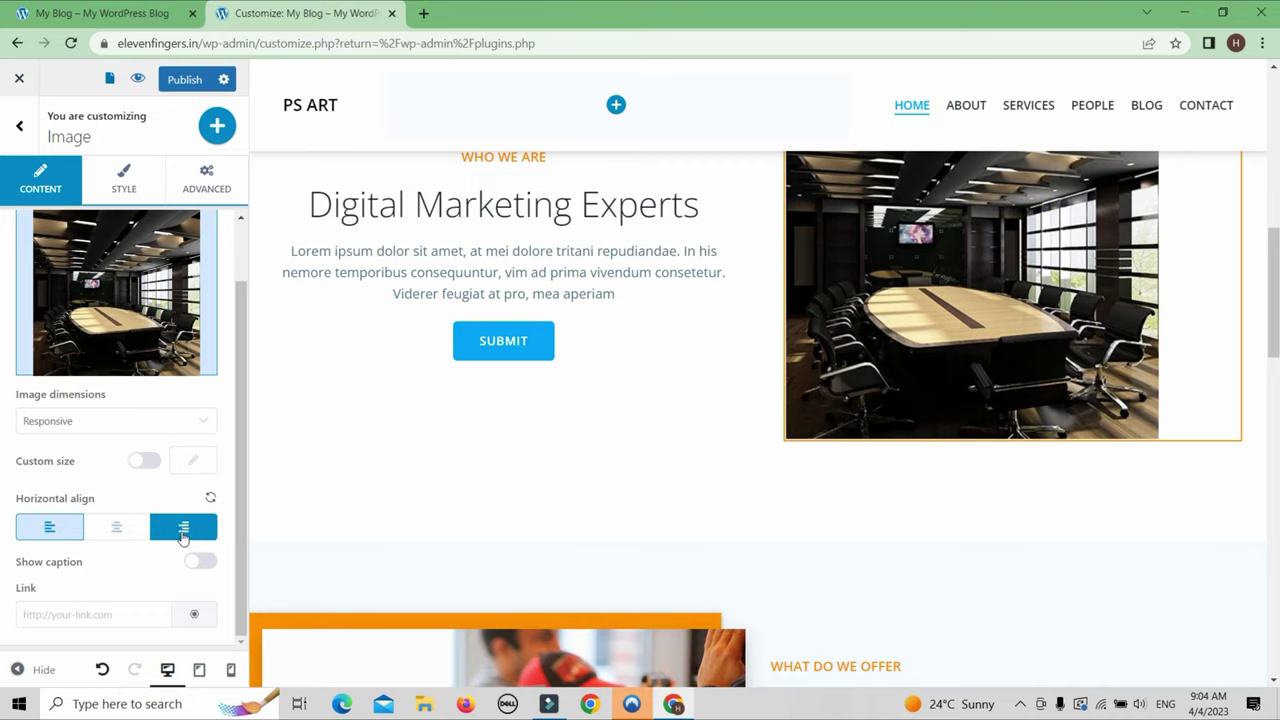
left_click(118, 530)
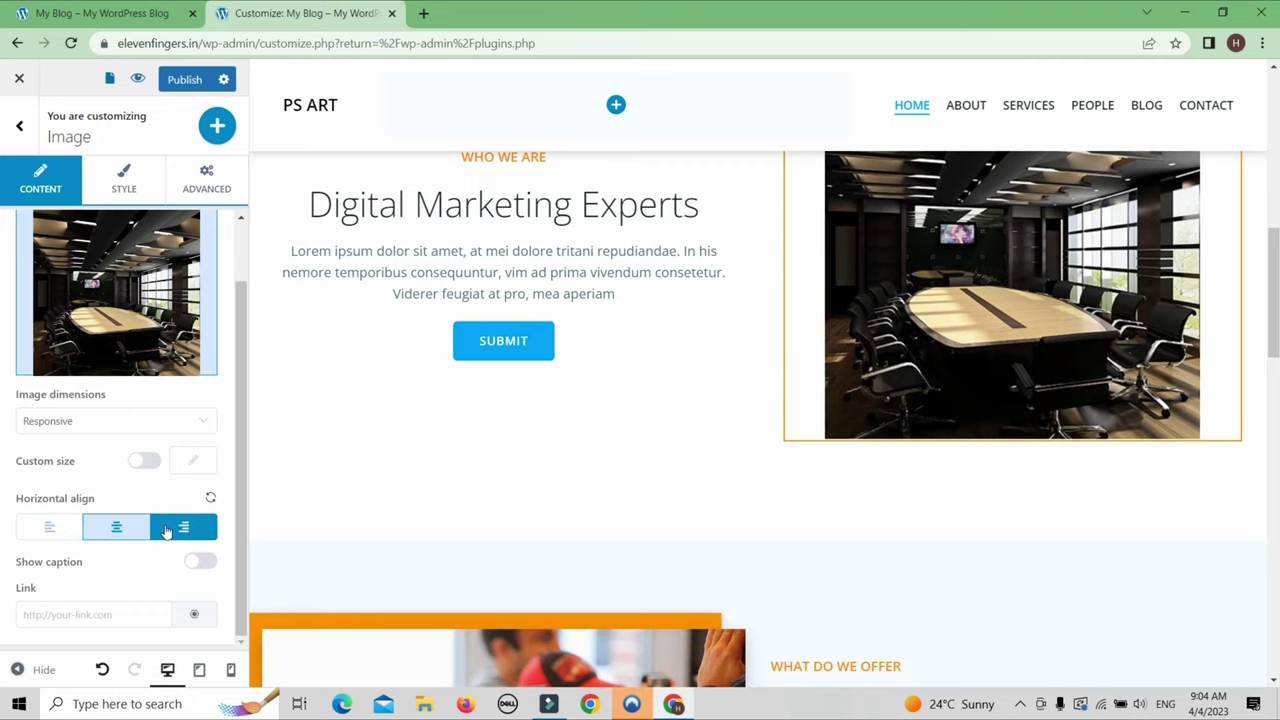
left_click(168, 530)
left_click(133, 532)
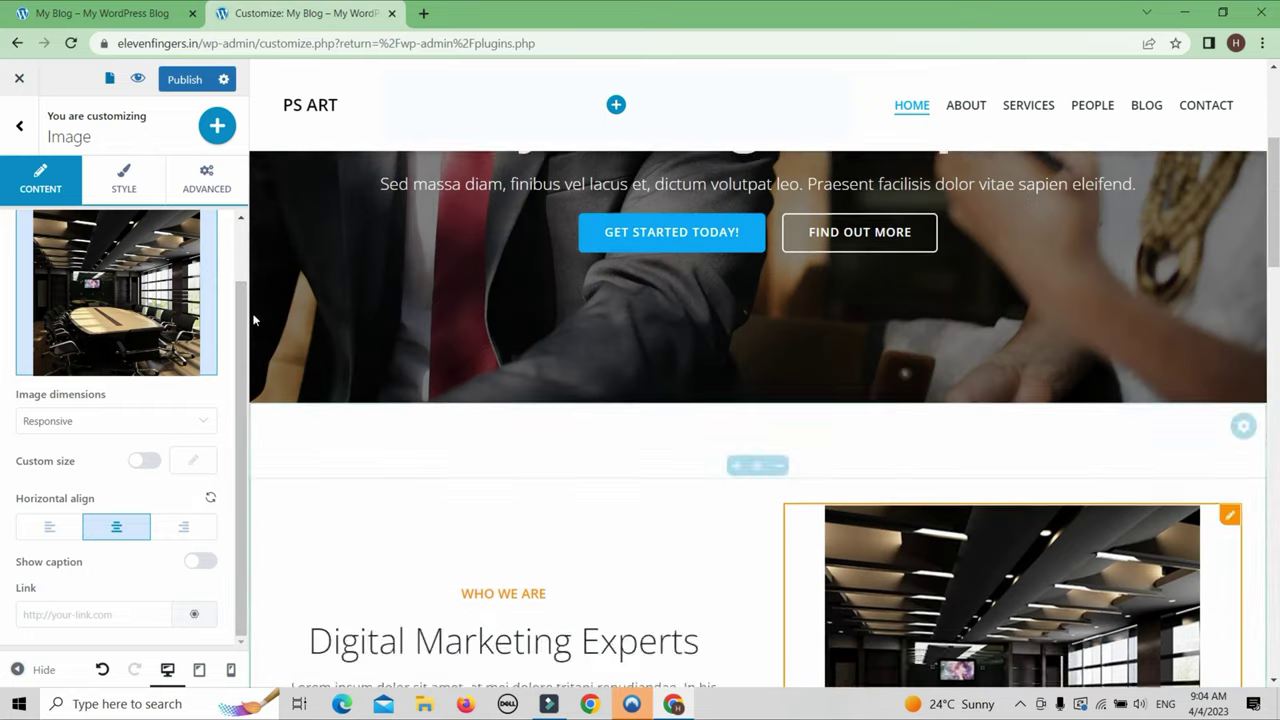
Select the hero section's "Get started today!" button, review its properties and open its link for editing.
scroll(525, 400, "up", 5)
scroll(525, 400, "up", 3)
left_click(690, 560)
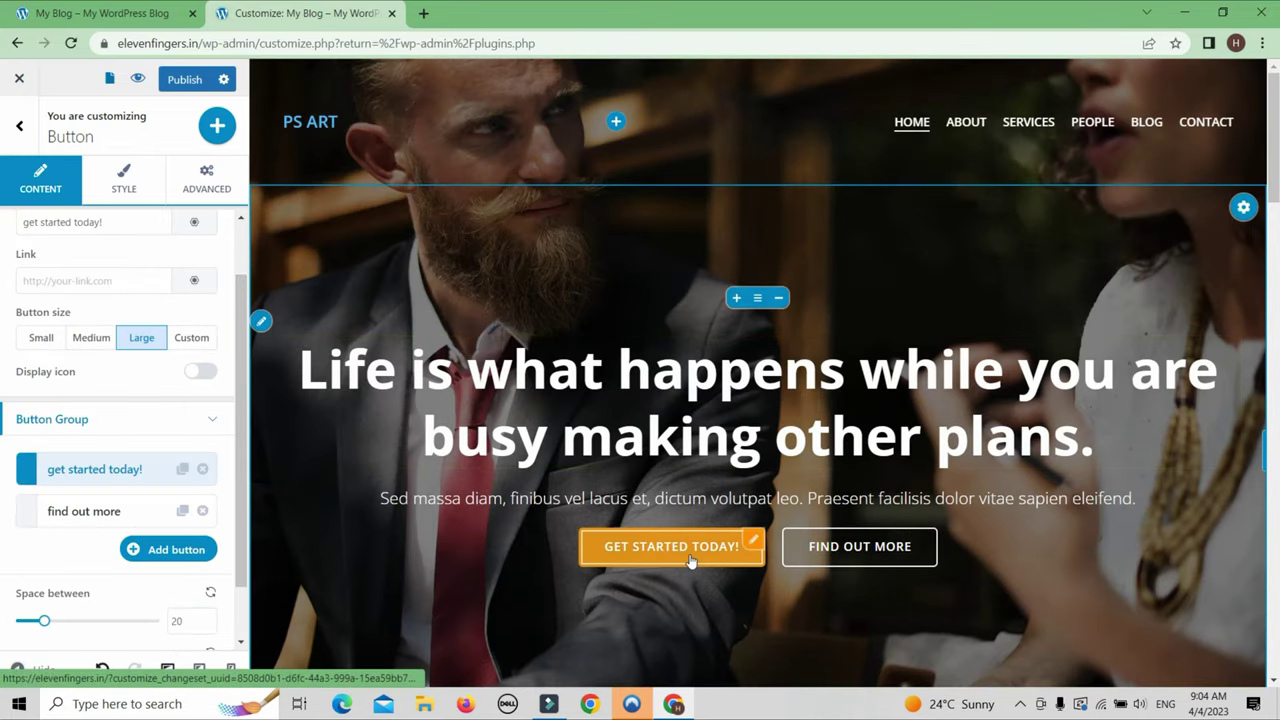
scroll(66, 540, "down", 1)
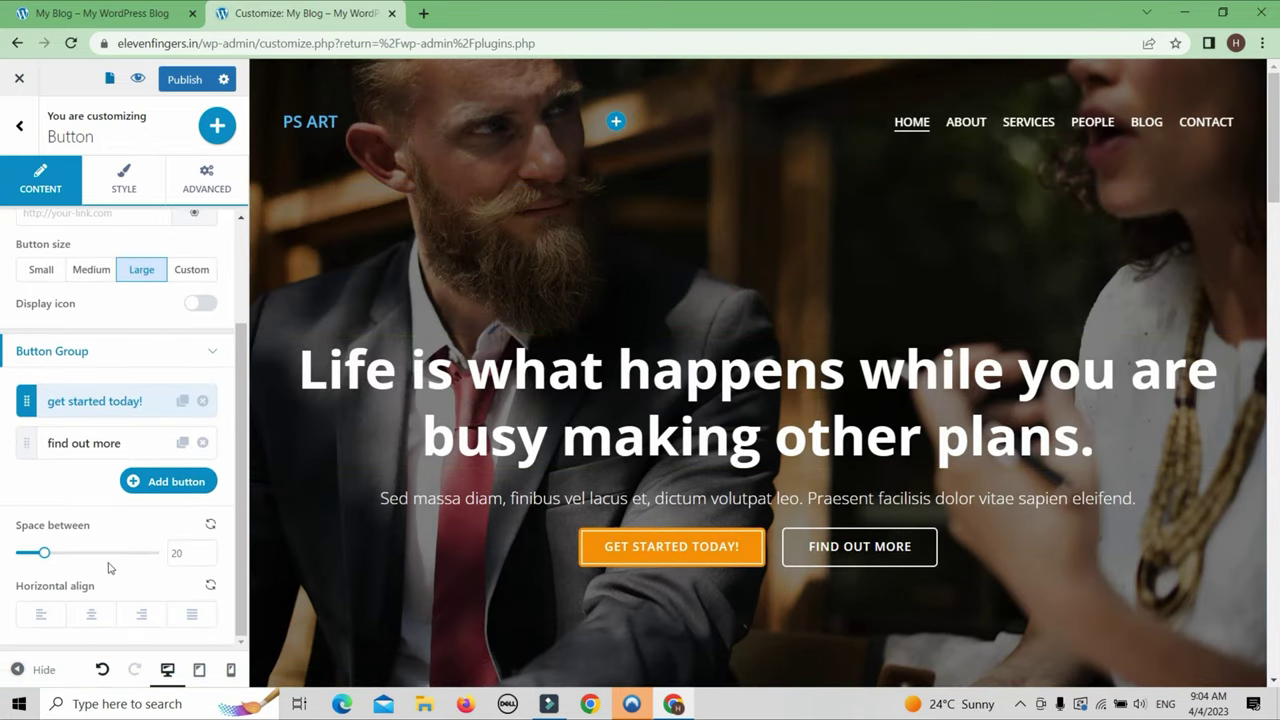
scroll(100, 314, "up", 2)
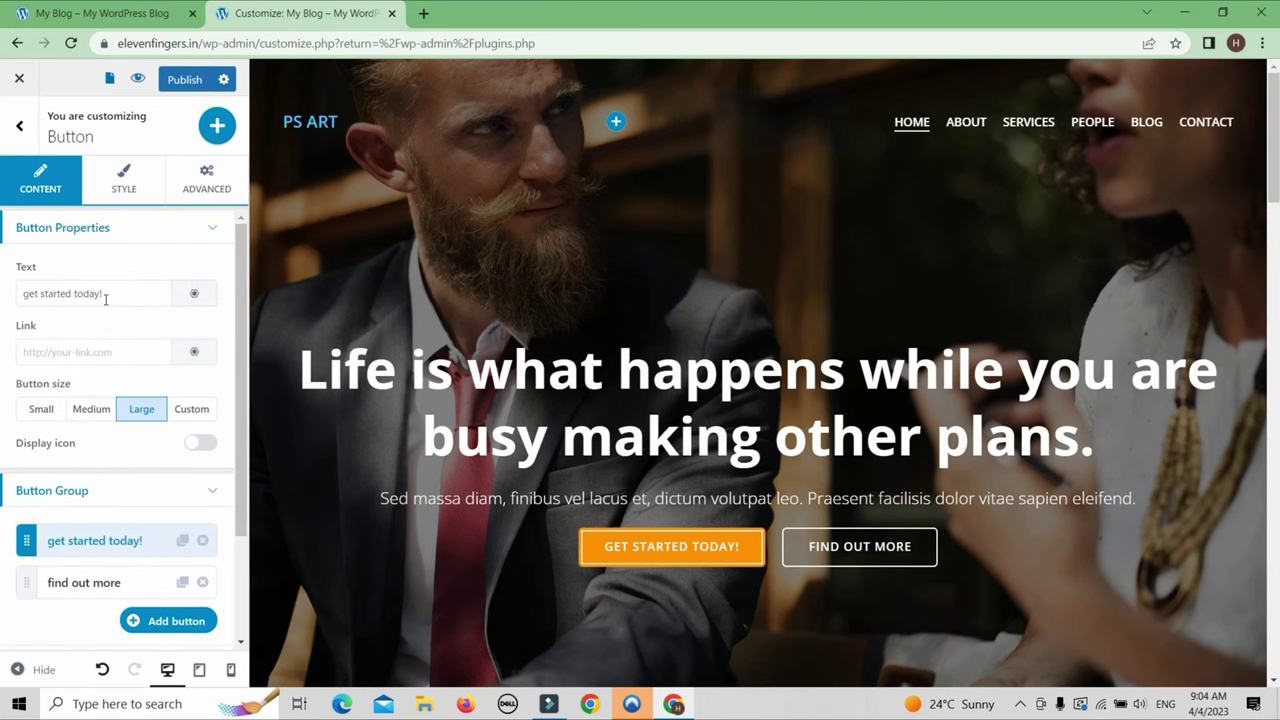
left_click(107, 352)
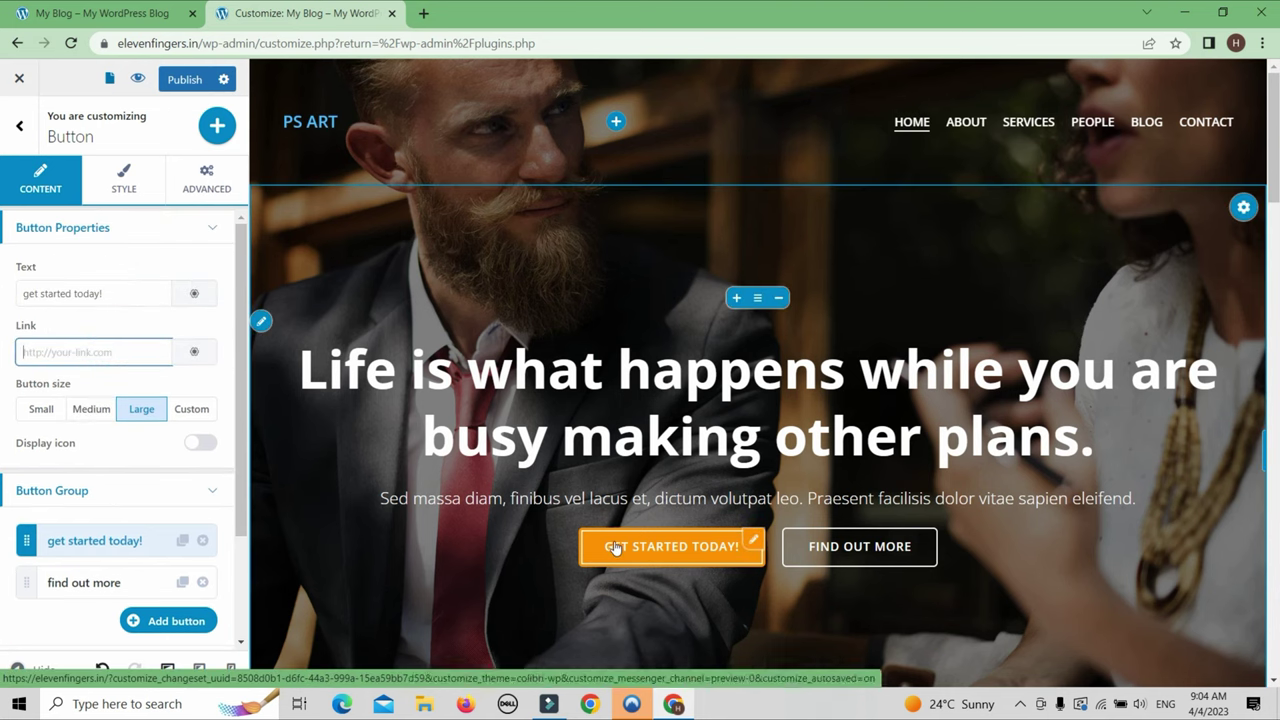
Open YouTube in a new browser tab, search for "ps art" and copy the Ps Art channel's link address.
left_click(423, 12)
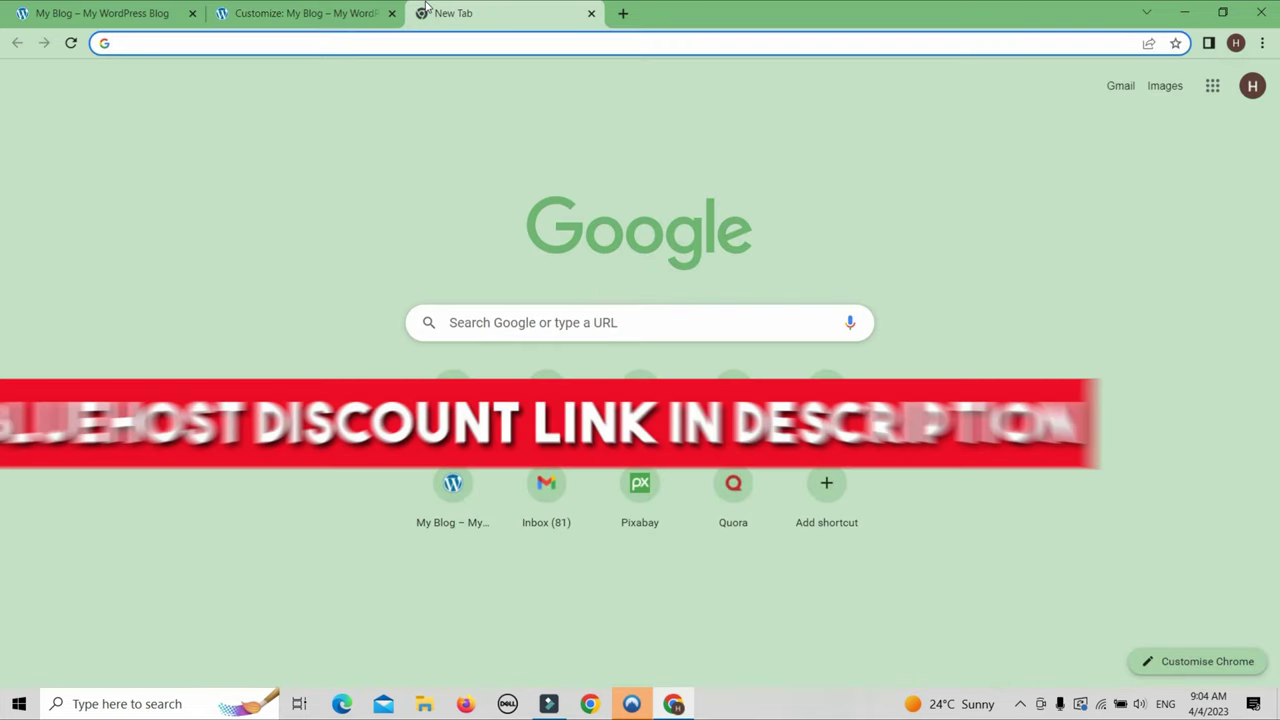
type("y")
key("Return")
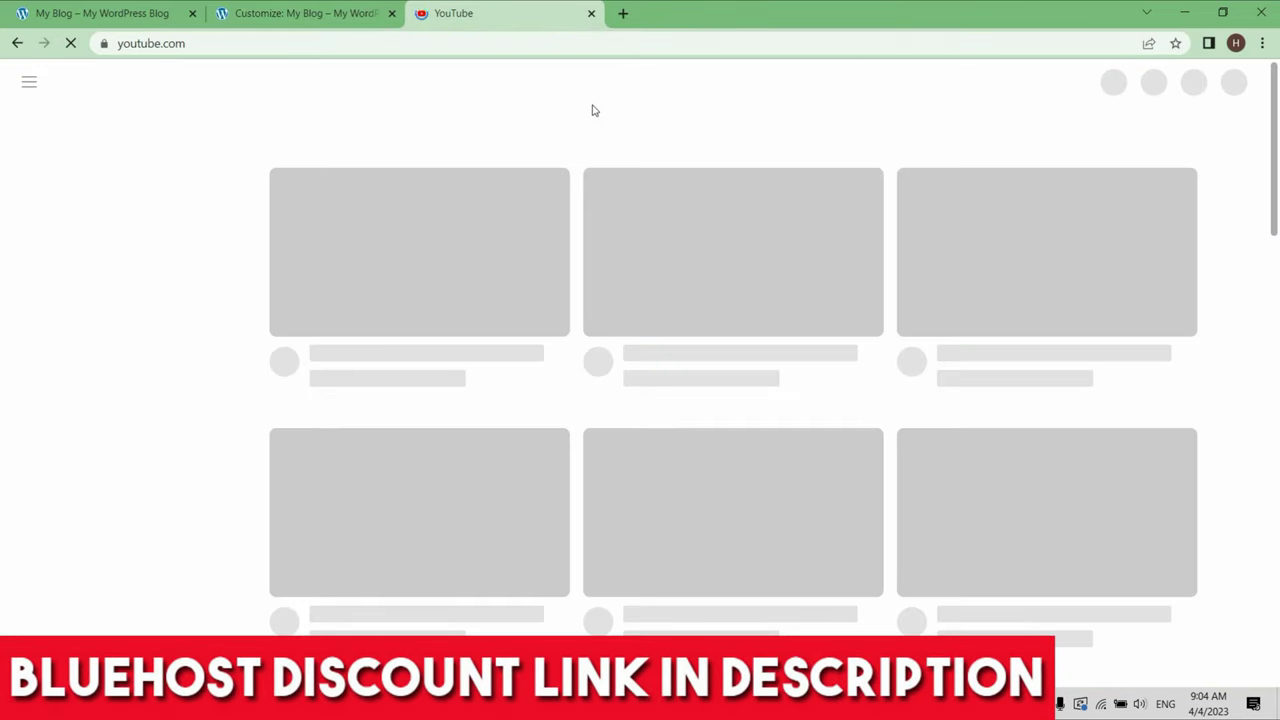
left_click(564, 86)
type("ps art")
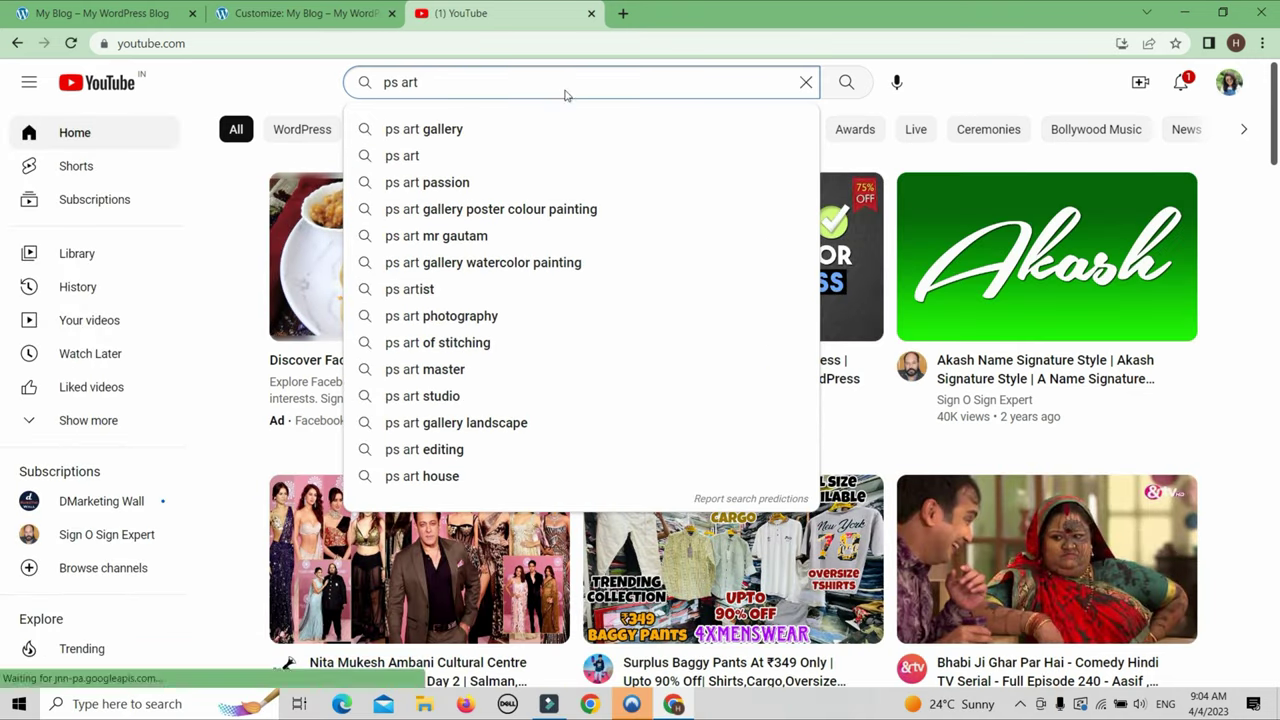
key("Return")
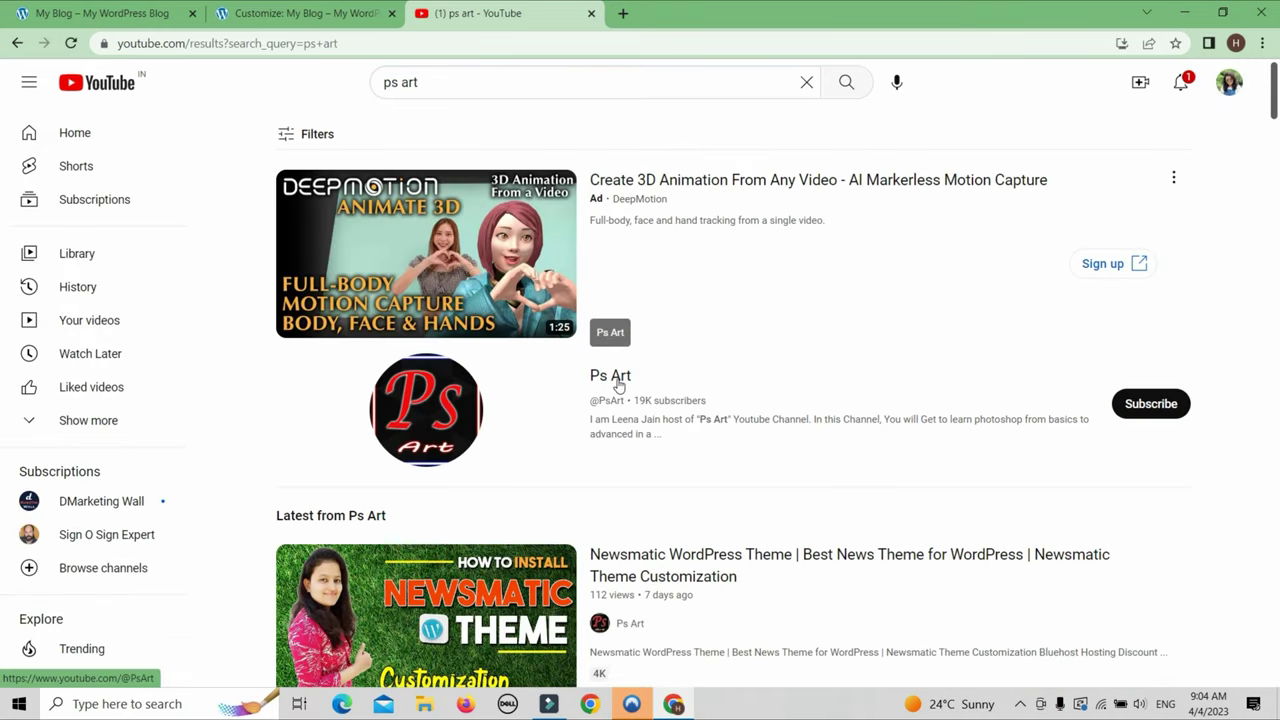
right_click(616, 379)
left_click(678, 482)
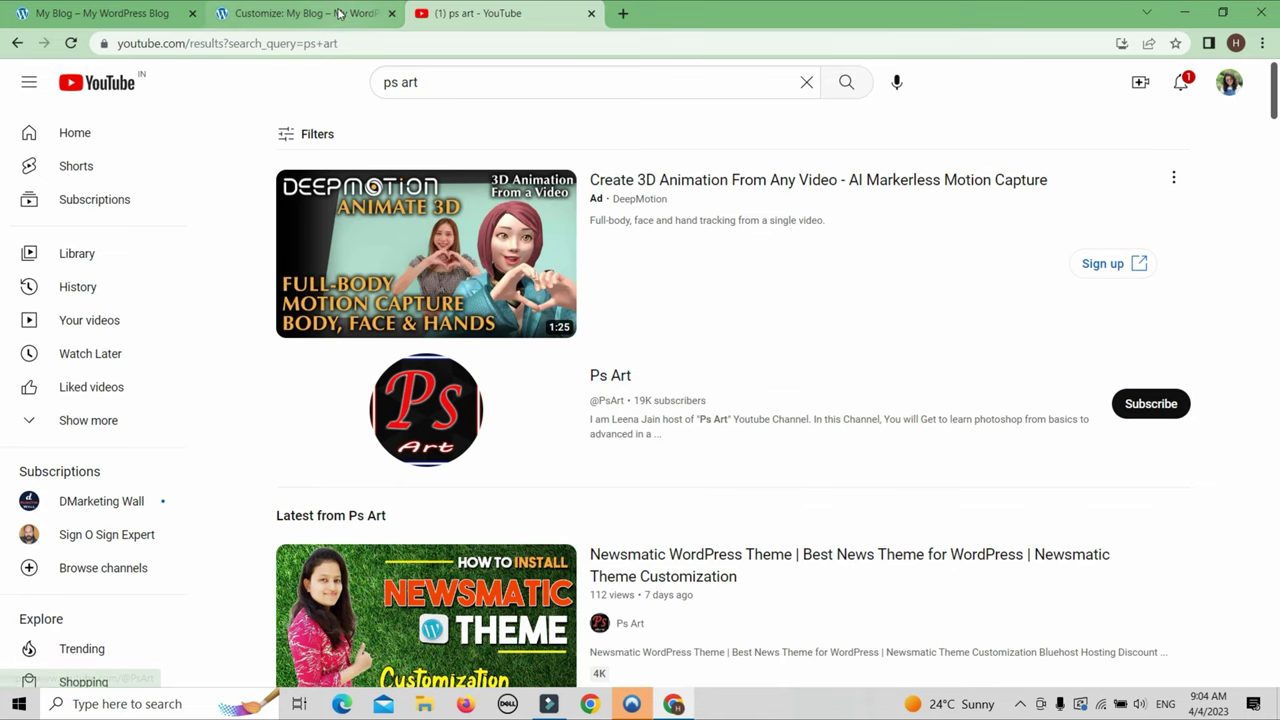
left_click(300, 13)
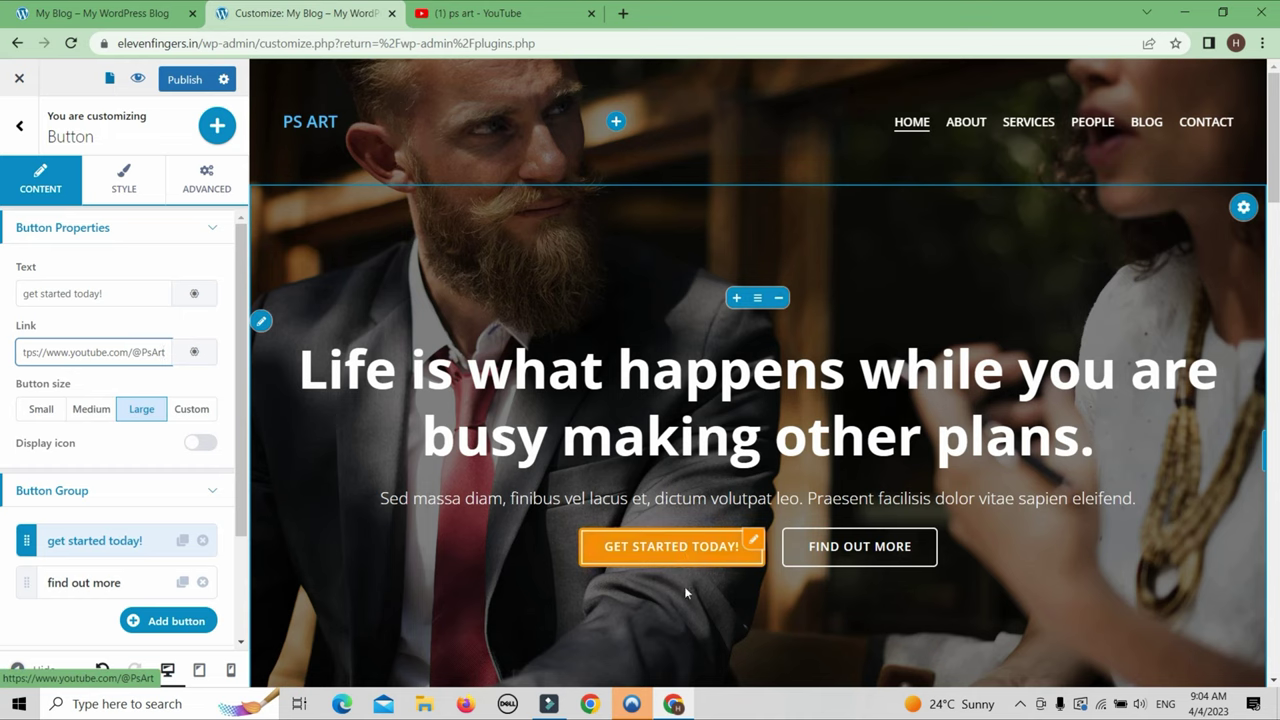
left_click(184, 79)
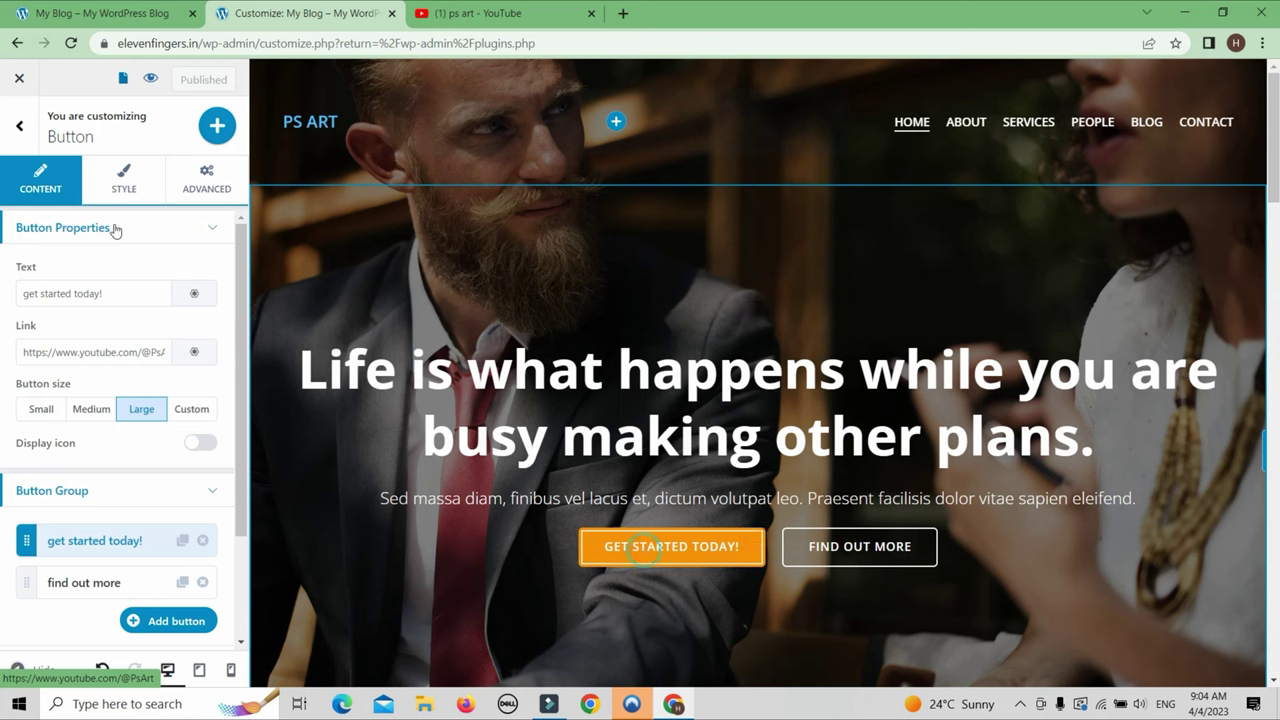
Set the "Get started today!" button's background to the custom green 34FF9B.
left_click(96, 190)
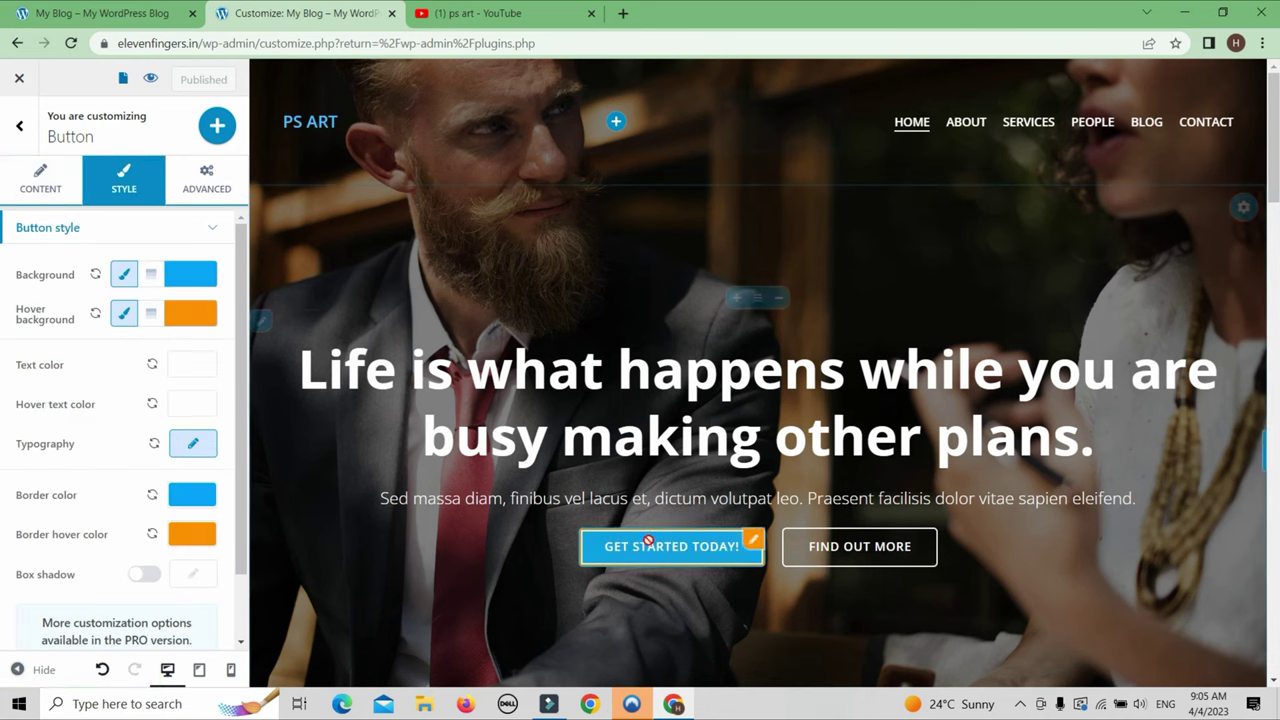
left_click(176, 274)
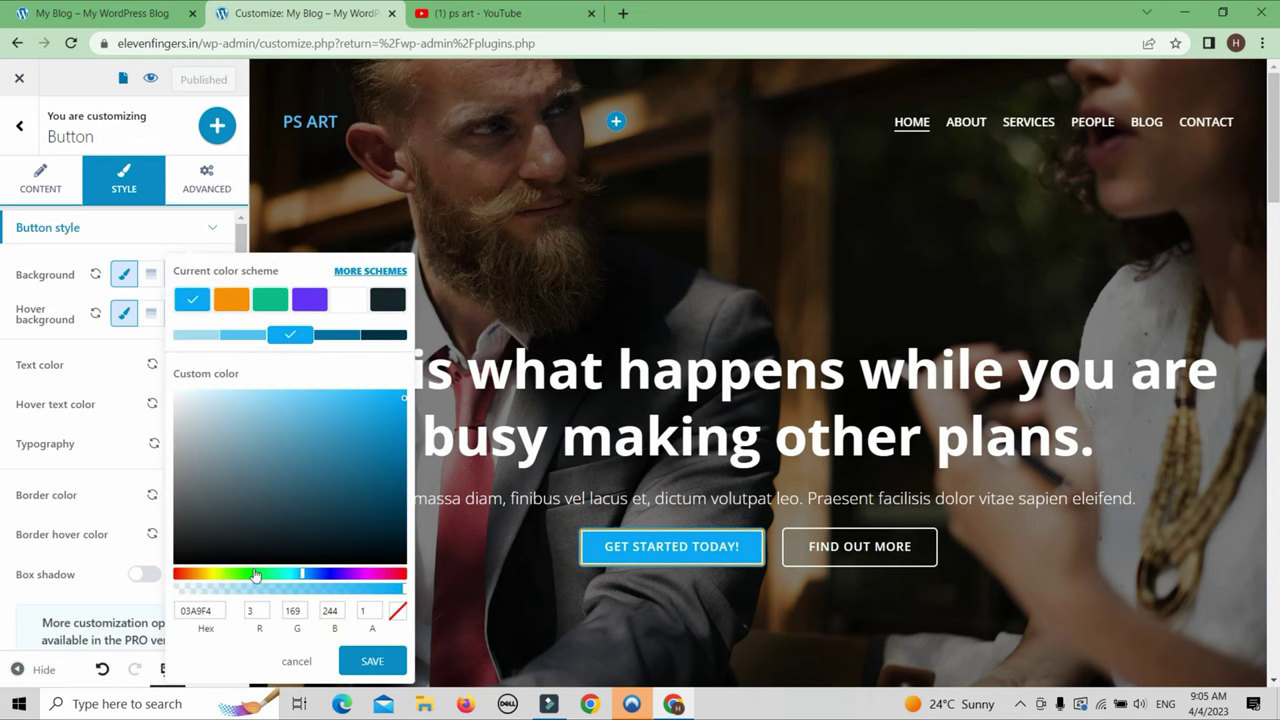
left_click(271, 577)
left_click(361, 391)
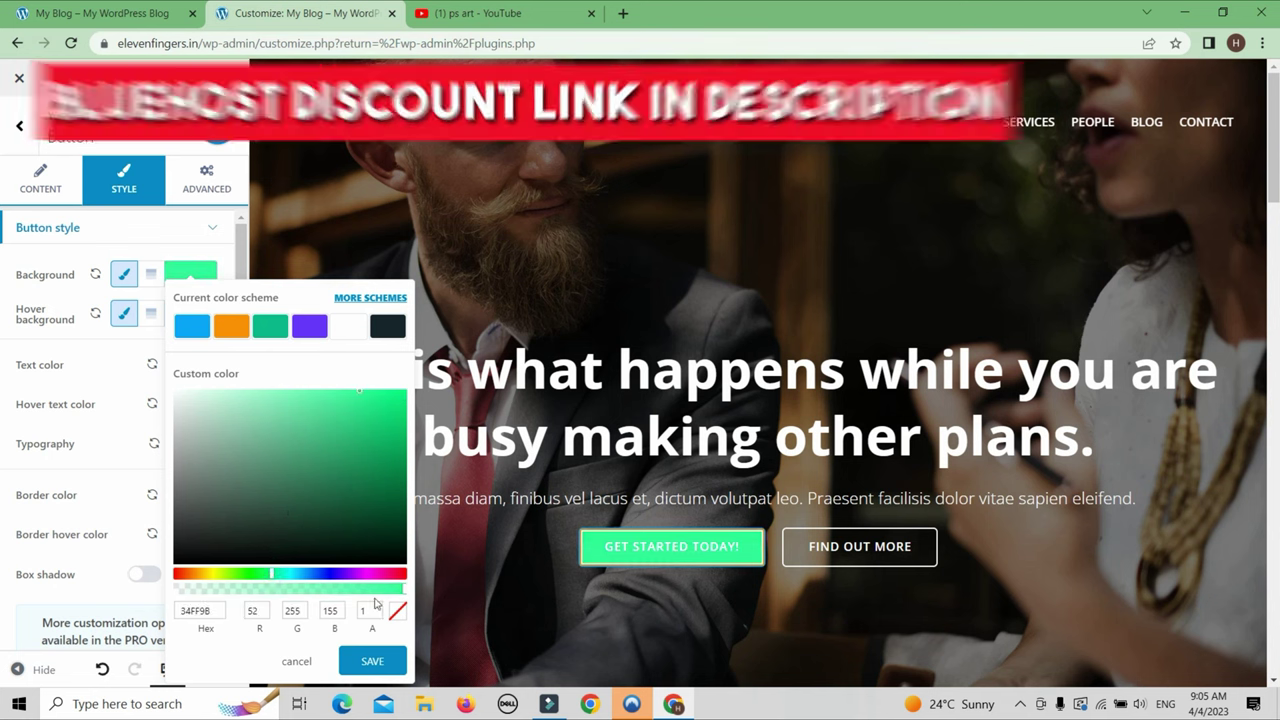
left_click(372, 661)
Set the "Get started today!" button's hover background to the custom red F72D07 and publish the changes.
left_click(193, 317)
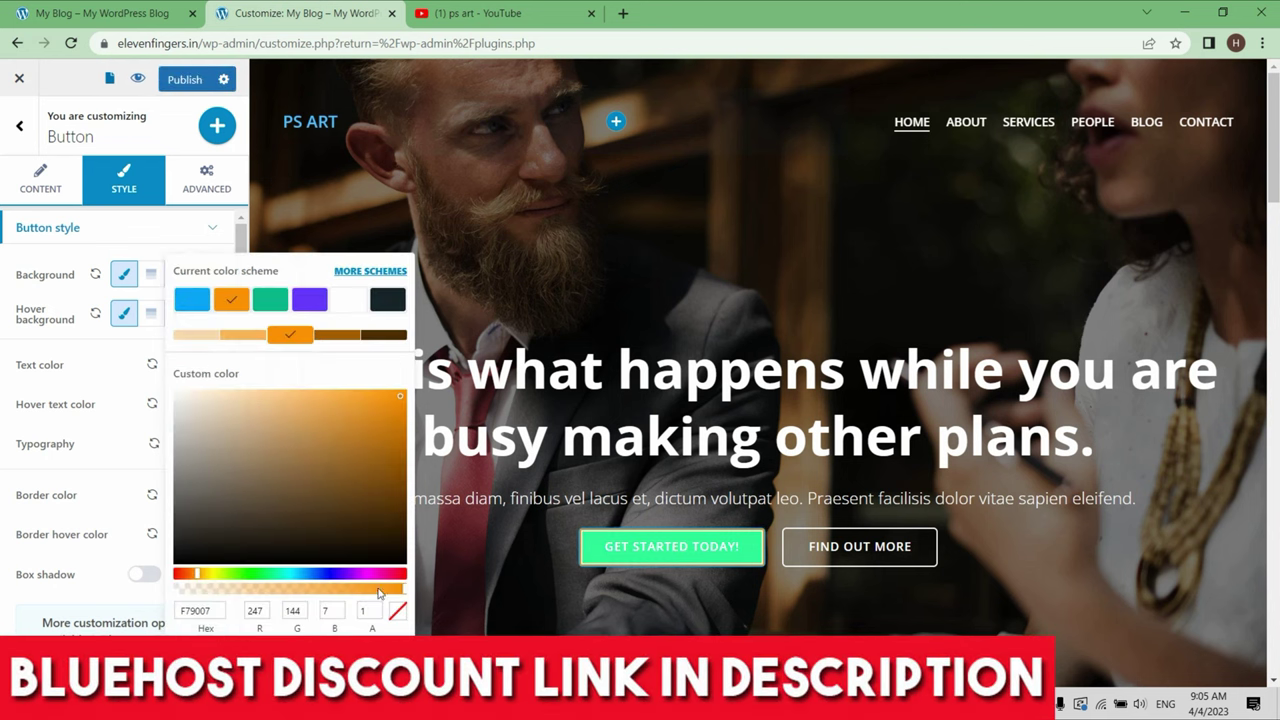
left_click_drag(198, 571, 182, 573)
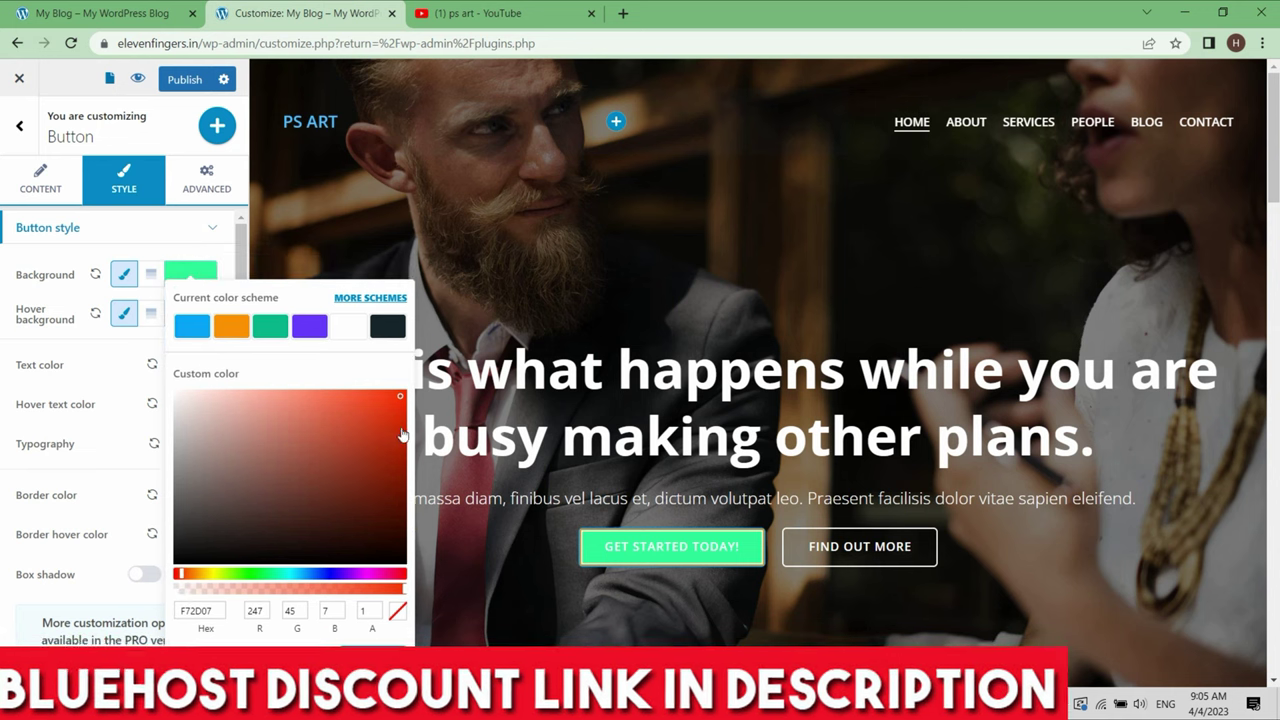
left_click(372, 660)
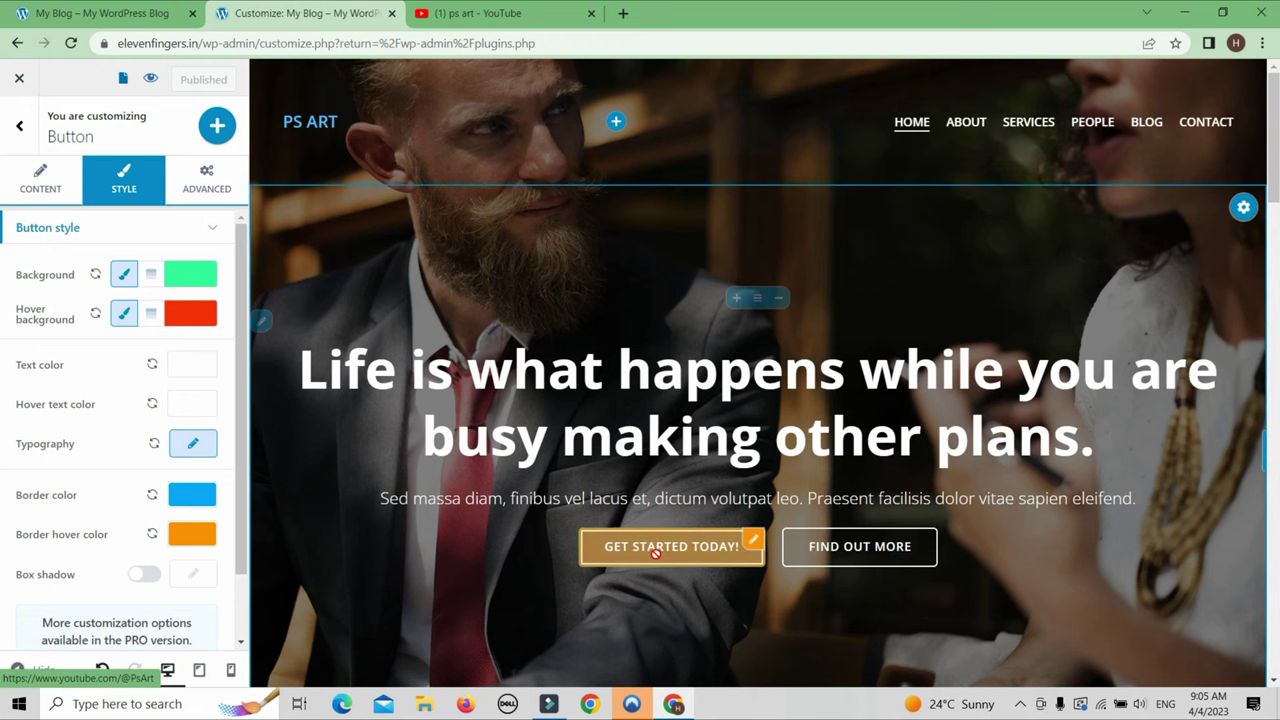
Switch to the live website, look over the old homepage sections and reload the page to fetch the published changes.
left_click(155, 10)
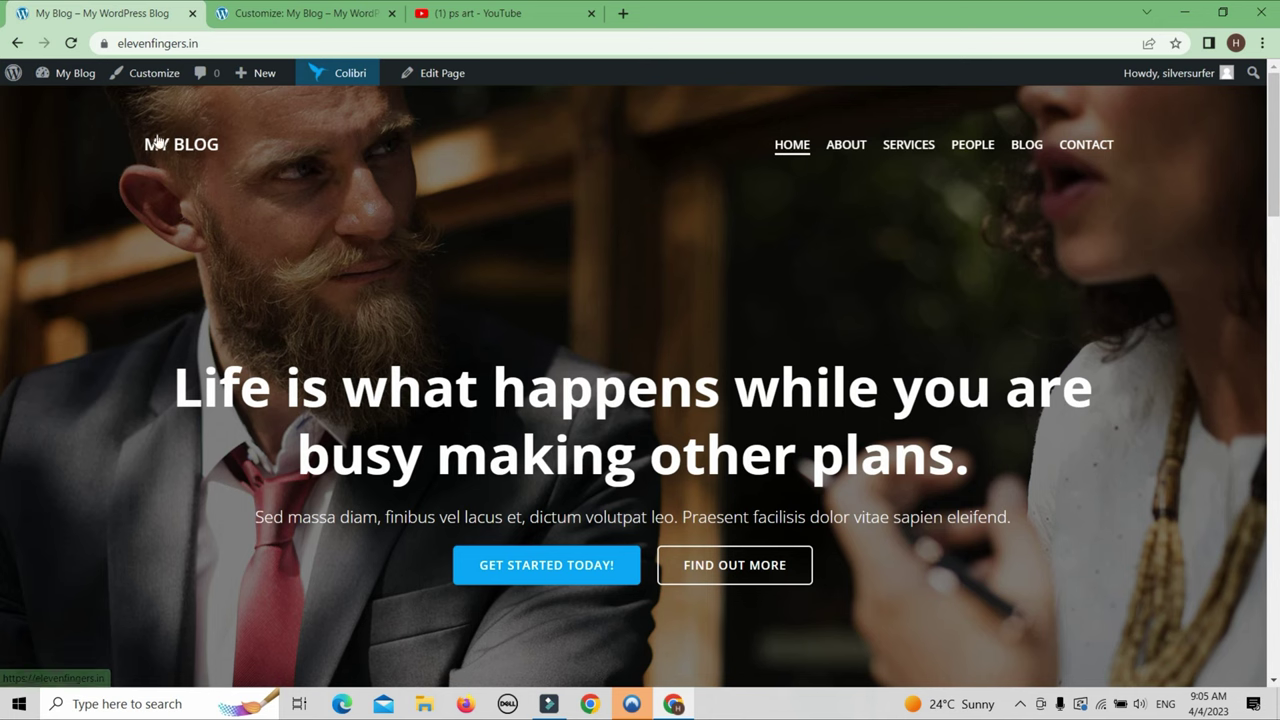
scroll(531, 377, "down", 1)
scroll(531, 377, "down", 6)
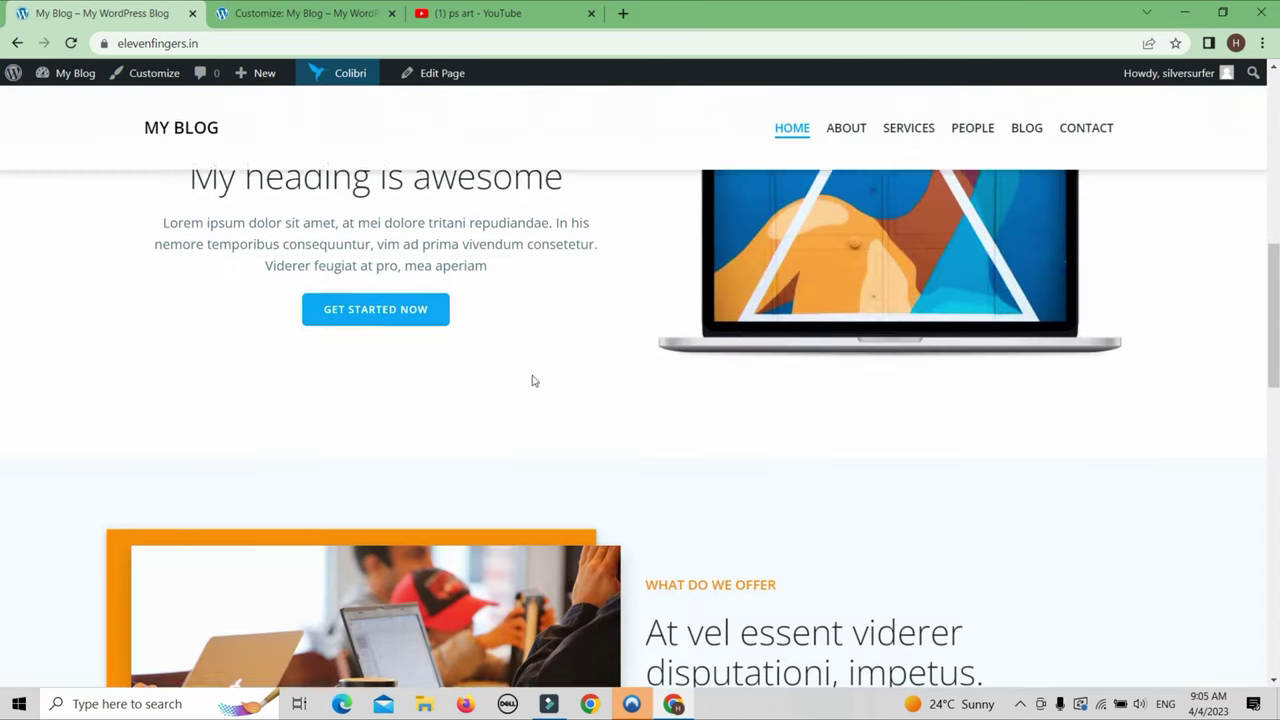
scroll(428, 394, "up", 3)
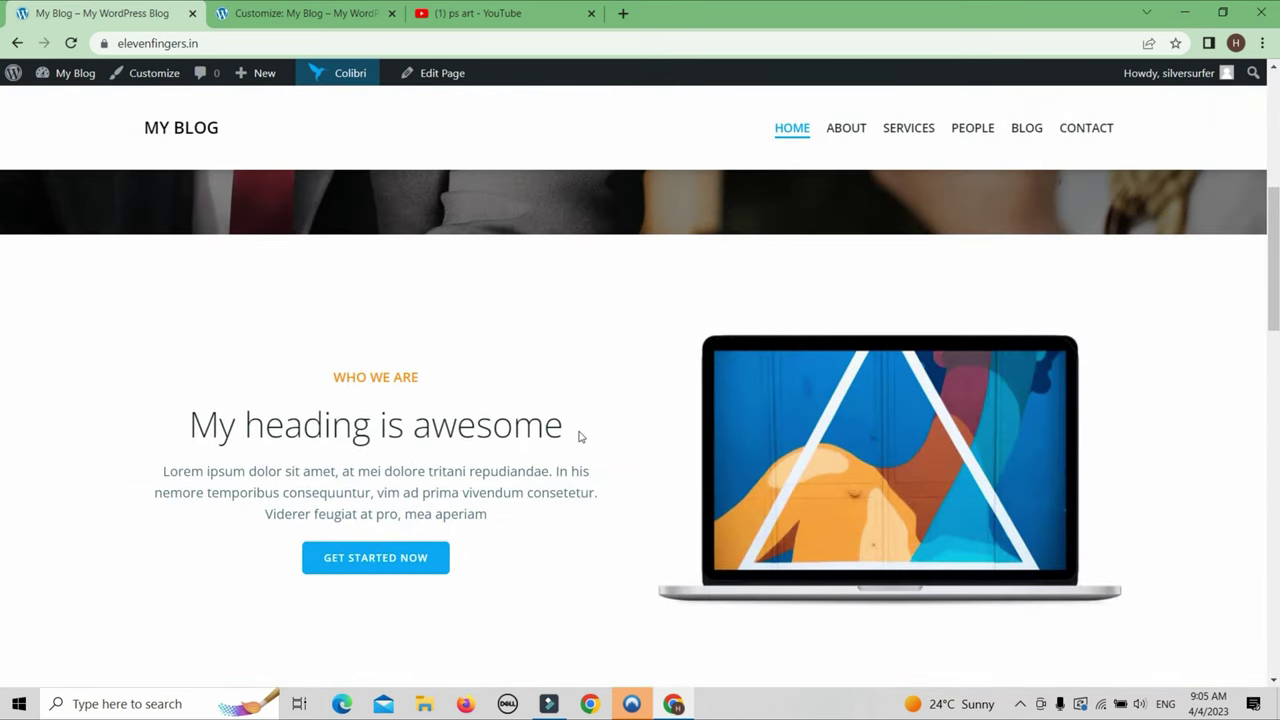
scroll(423, 431, "down", 2)
scroll(423, 431, "up", 6)
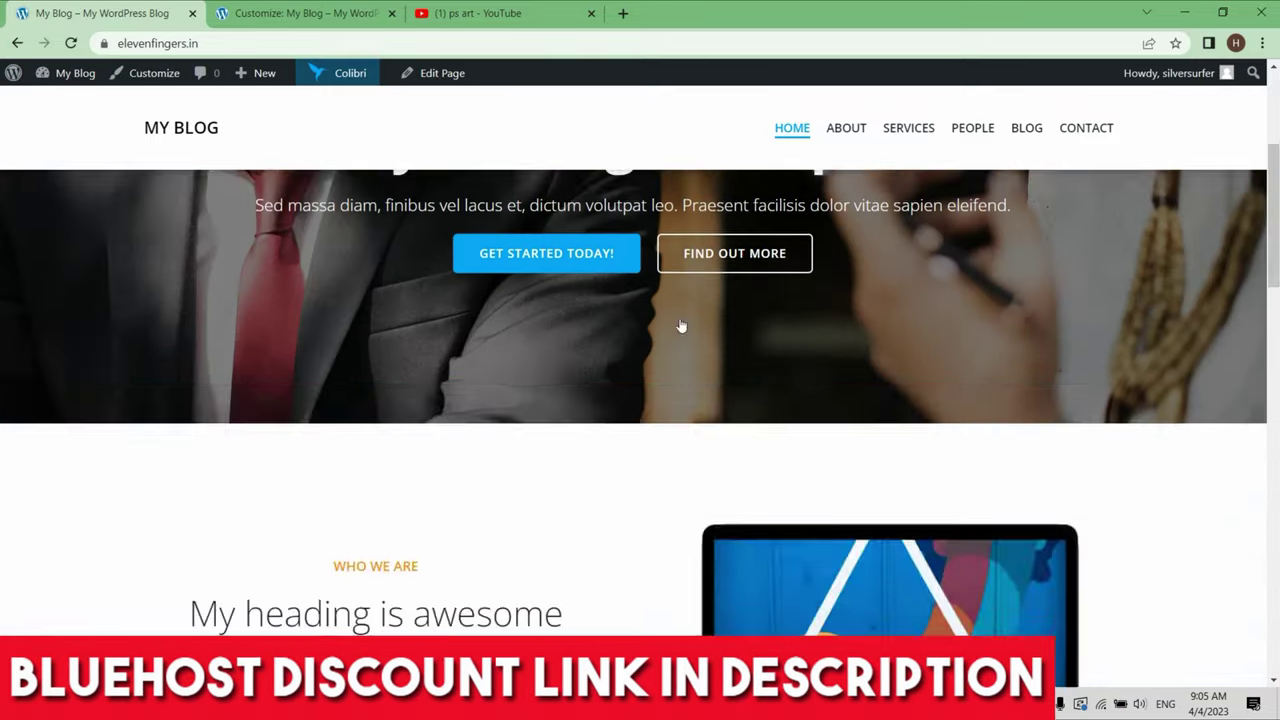
left_click(70, 42)
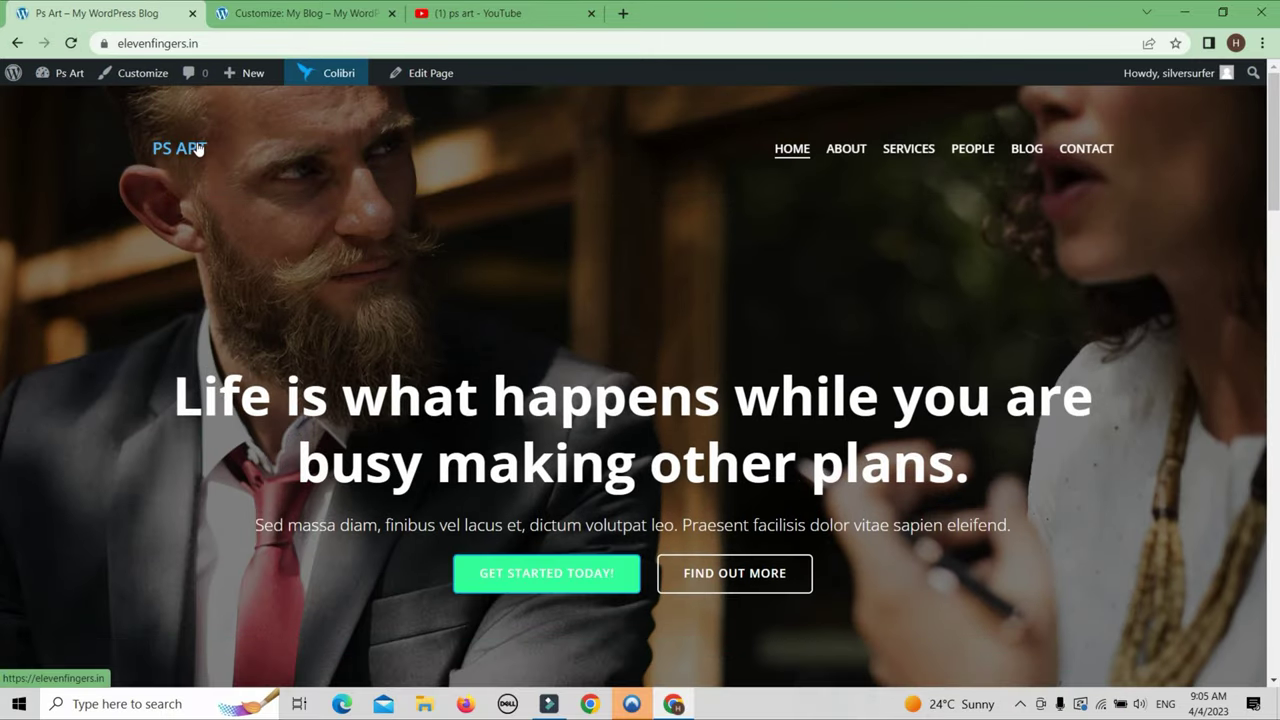
Check the logo, the hero button's colors and the "Who we are" section on the reloaded live homepage.
scroll(640, 640, "down", 2)
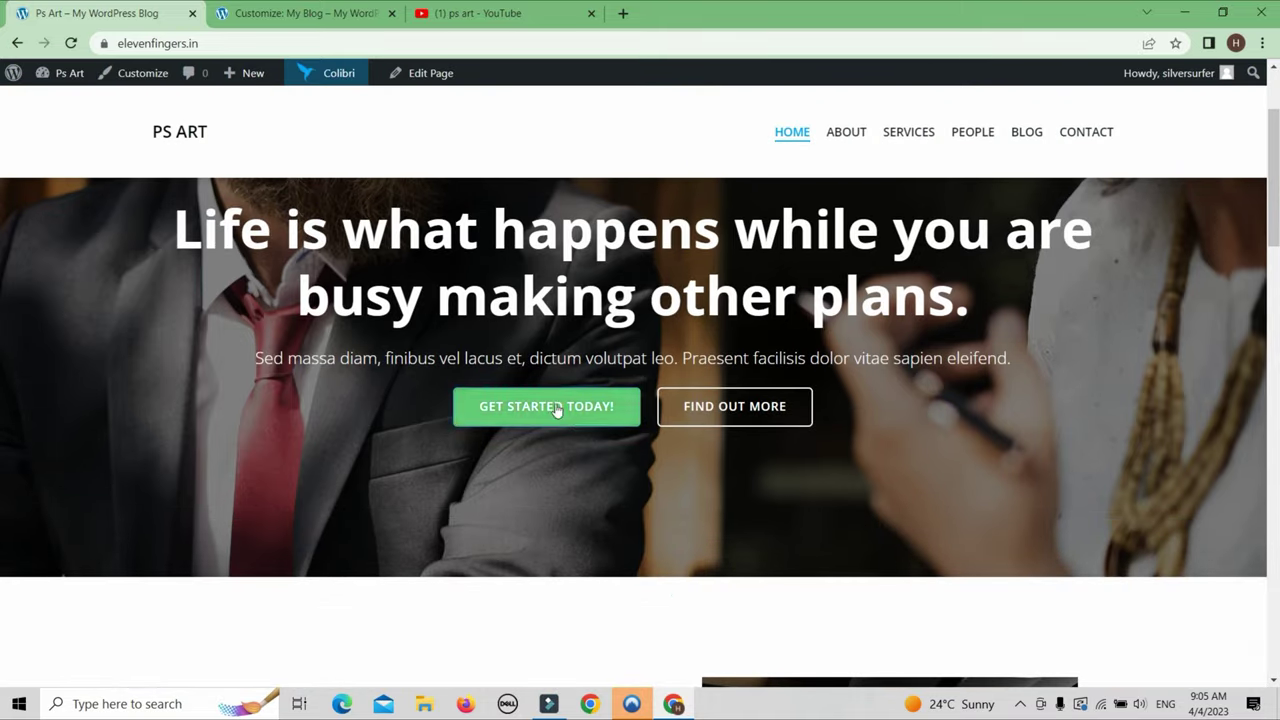
left_click(557, 410)
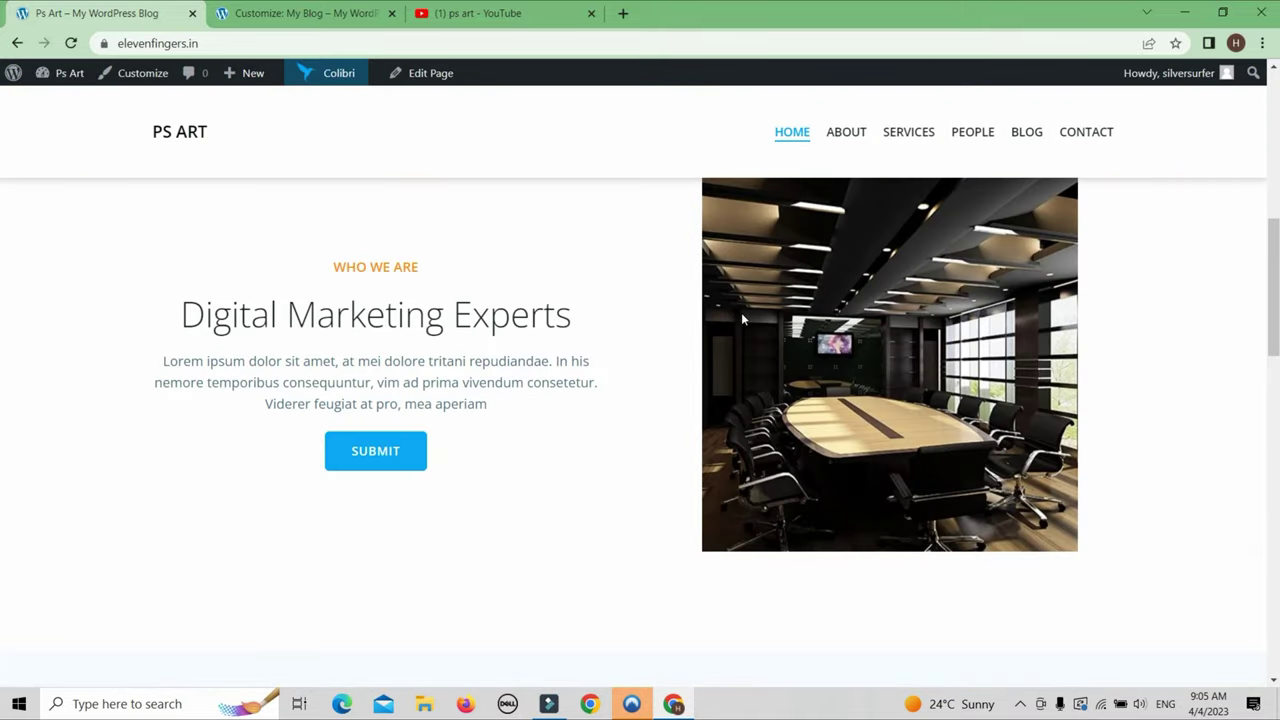
scroll(938, 405, "up", 1)
scroll(1003, 506, "down", 4)
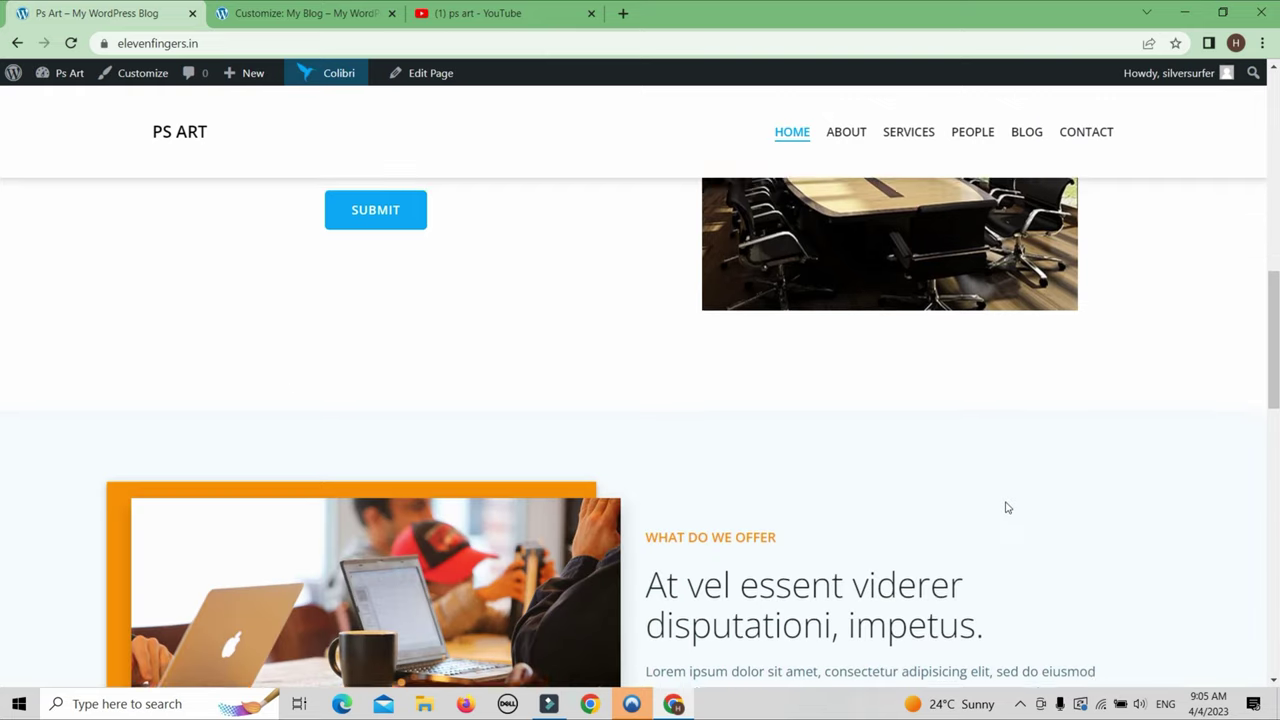
scroll(949, 489, "up", 10)
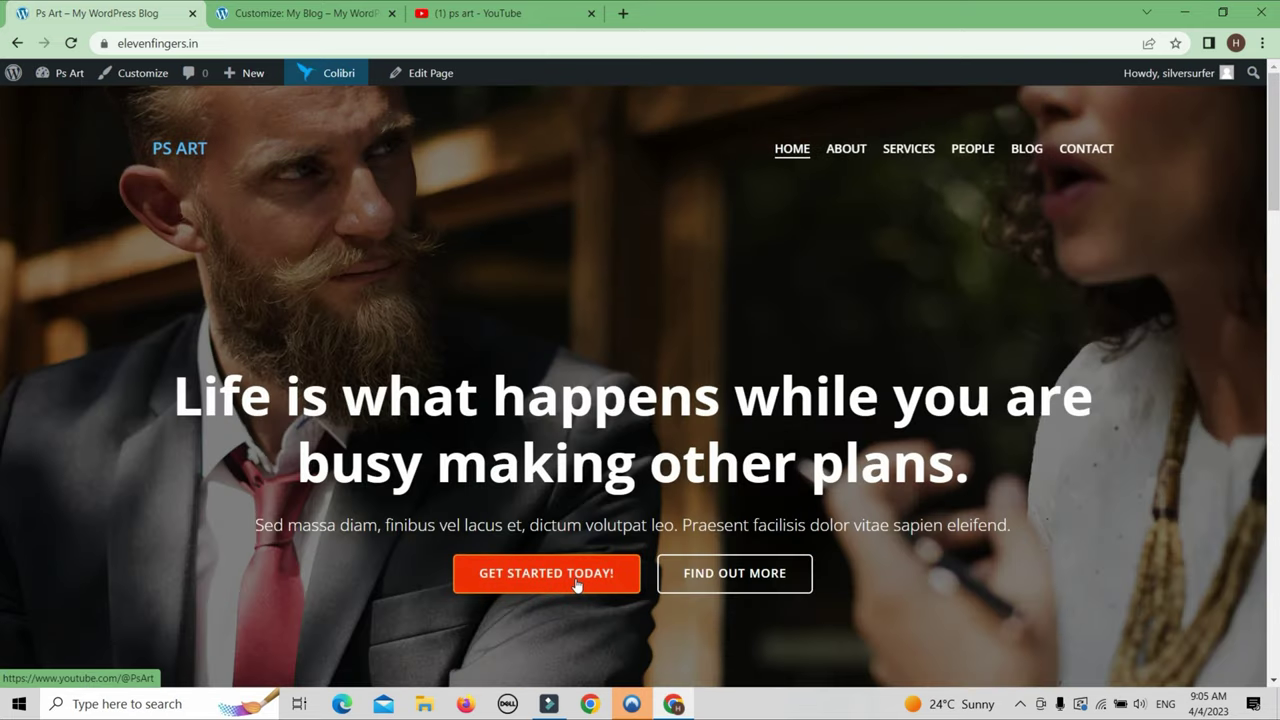
Close the YouTube search tab, test the live "Get started today!" button's link and return to the homepage.
left_click(555, 14)
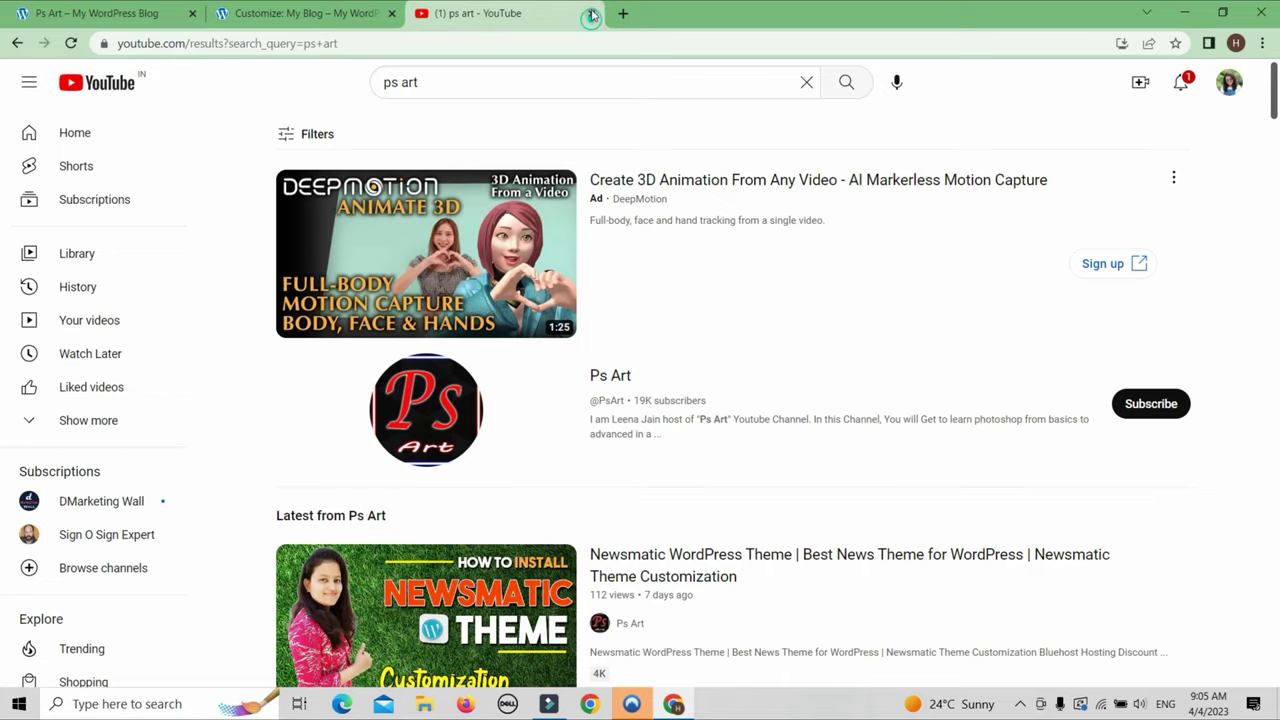
left_click(591, 13)
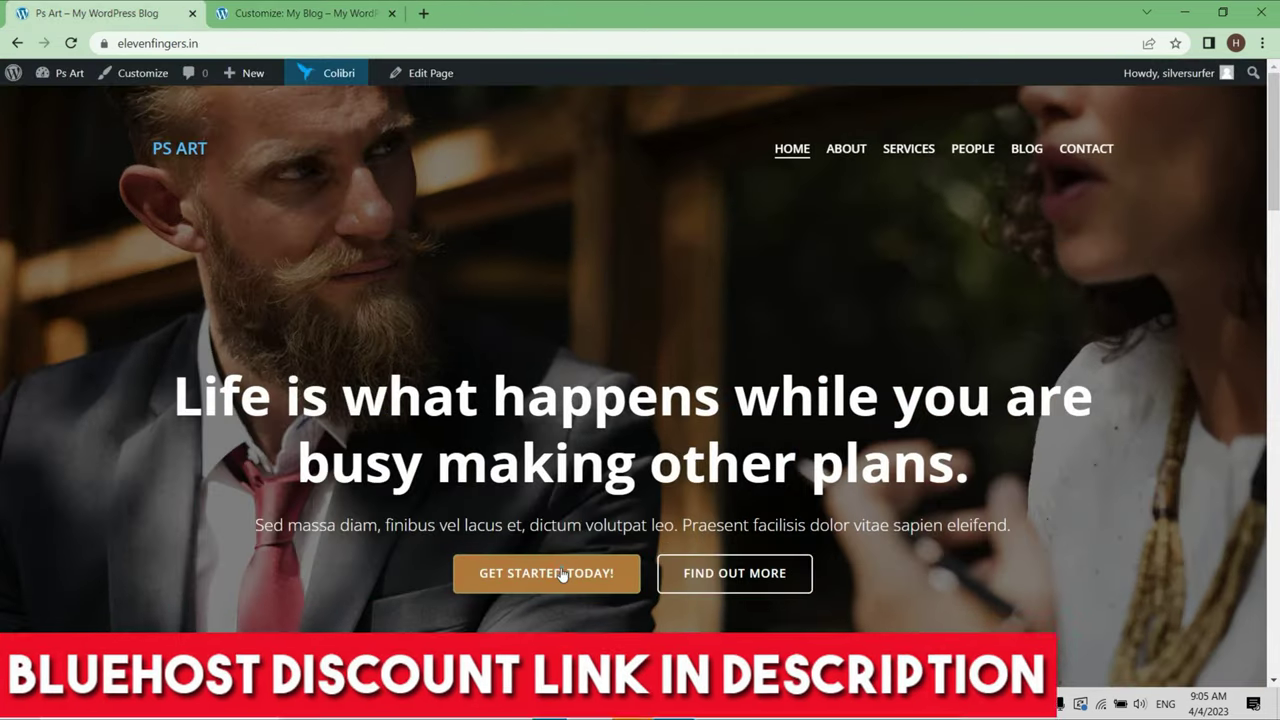
left_click(562, 574)
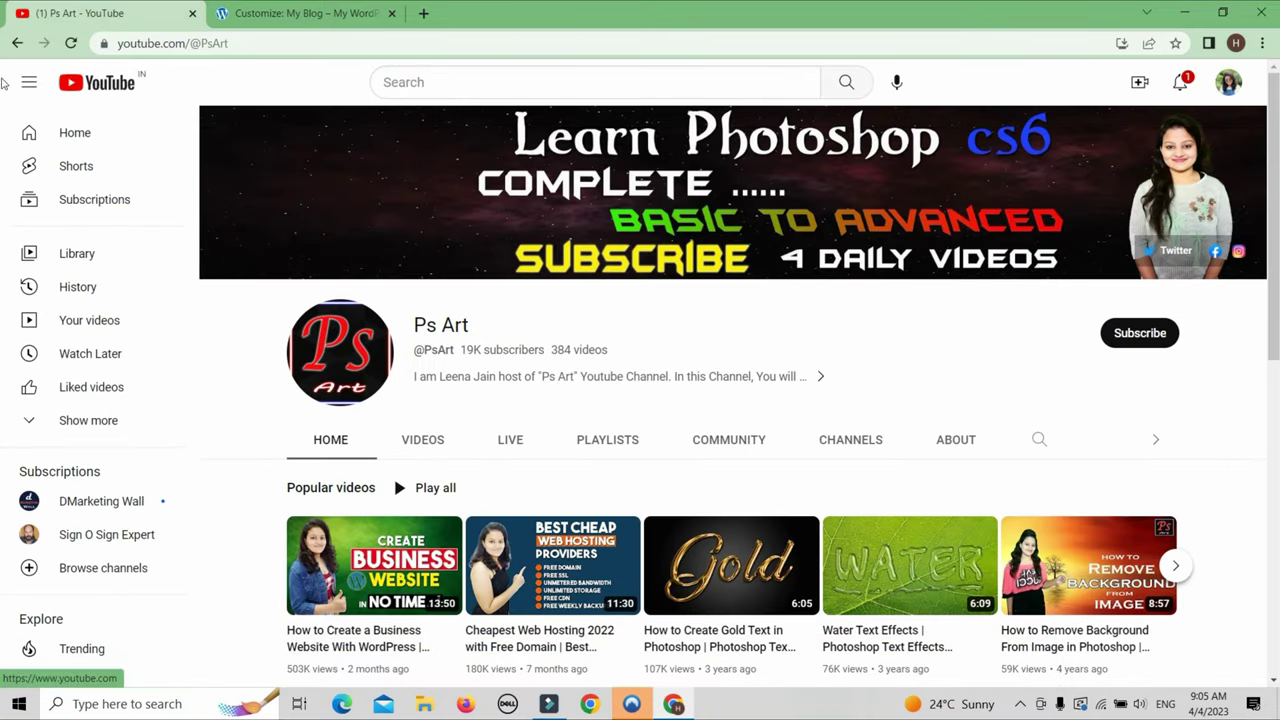
left_click(8, 45)
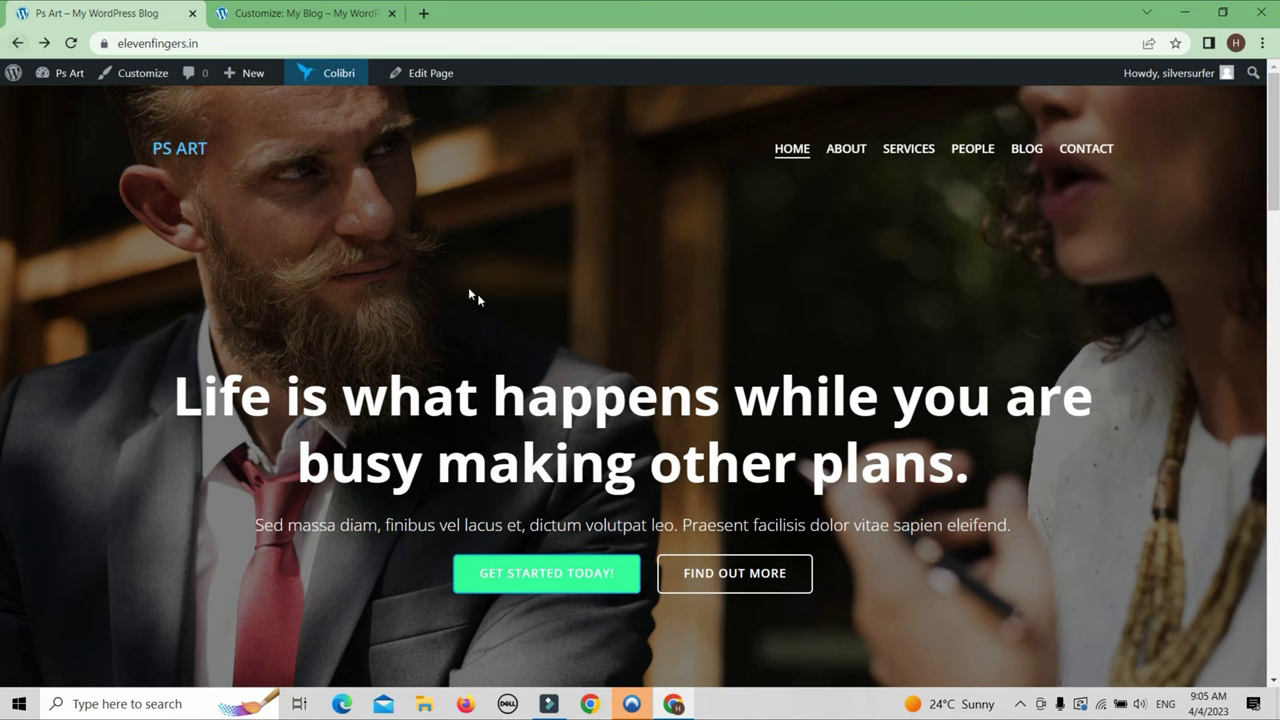
Return to the Customizer's main section list, select the Content block and view its "What do we offer" section in the preview.
scroll(951, 437, "down", 3)
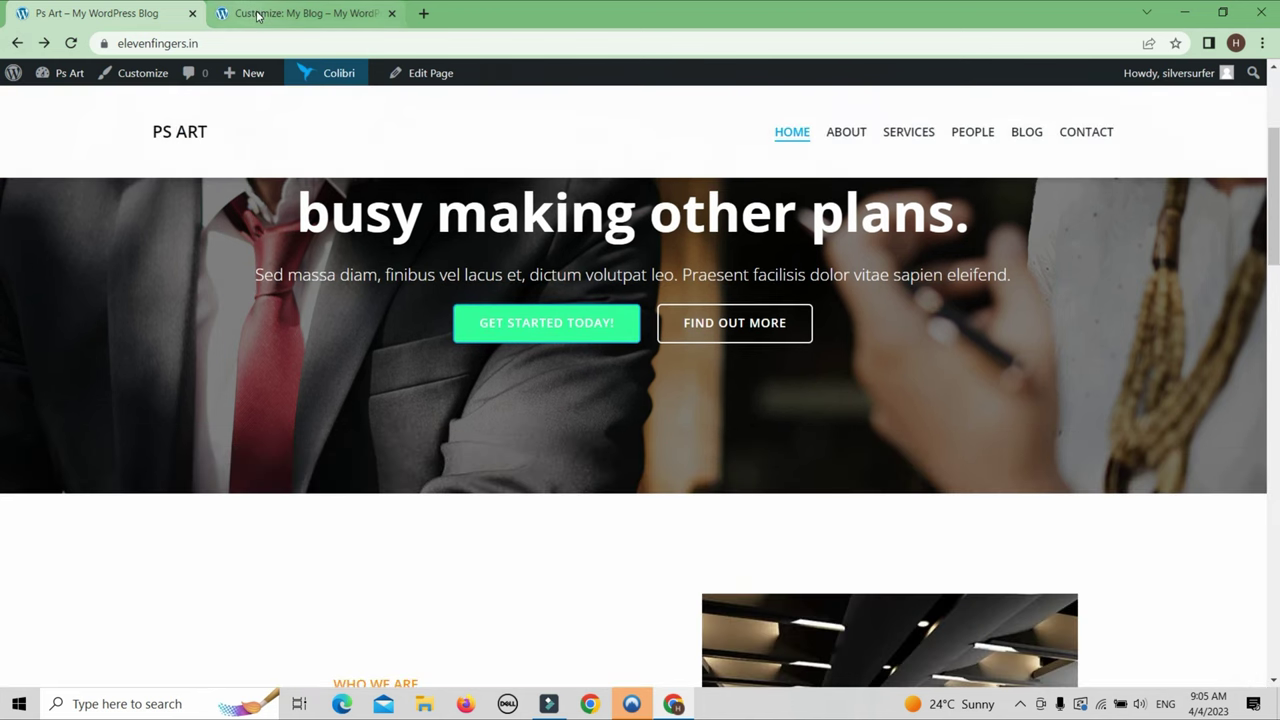
left_click(255, 14)
left_click(7, 132)
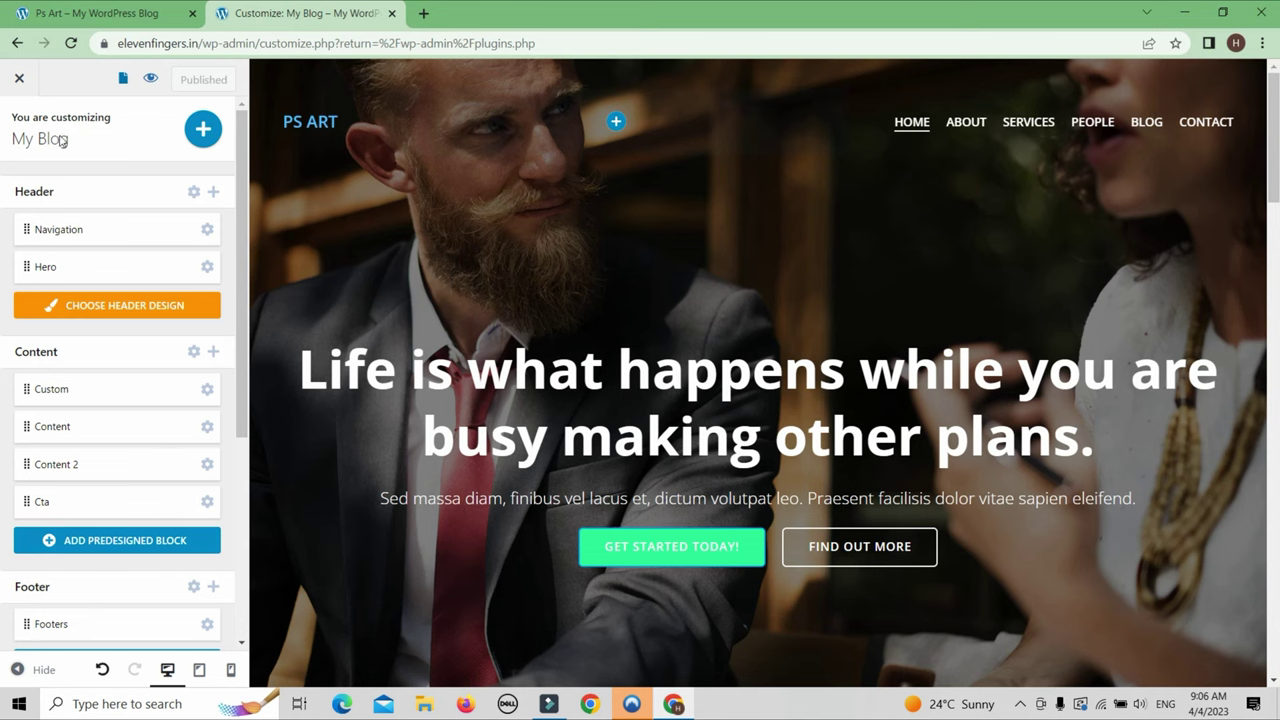
left_click(99, 425)
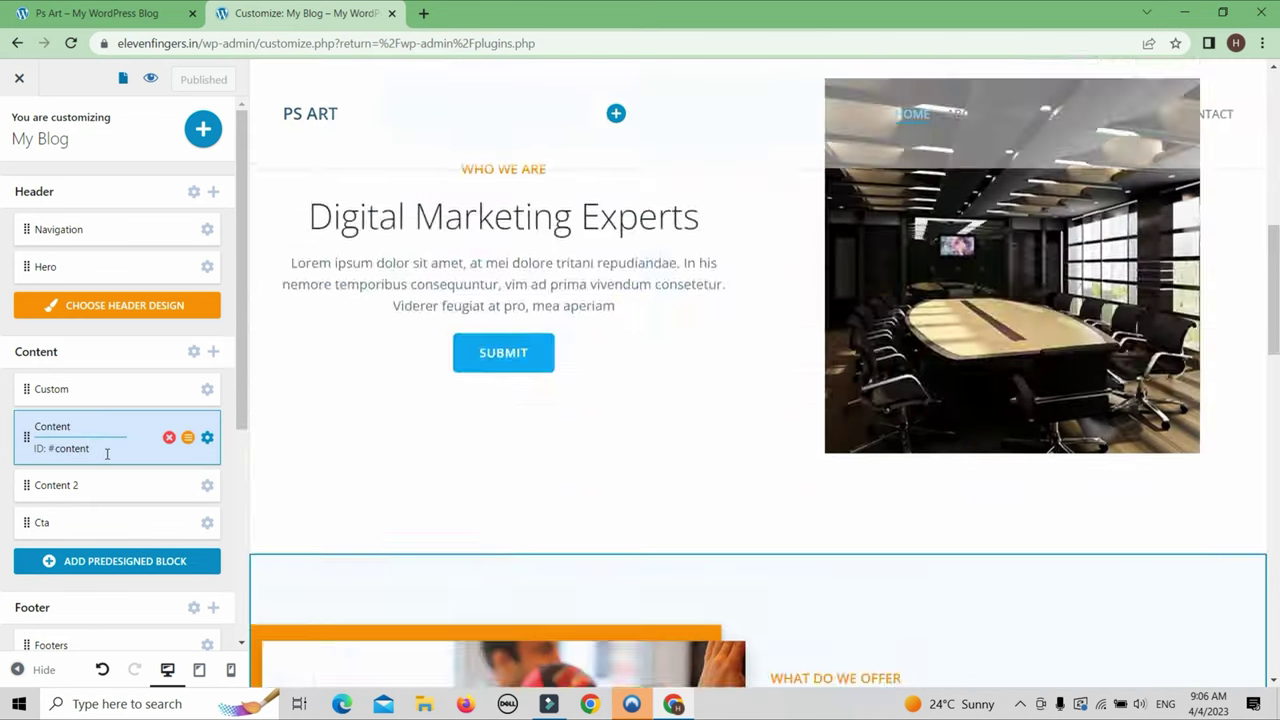
scroll(1060, 330, "up", 2)
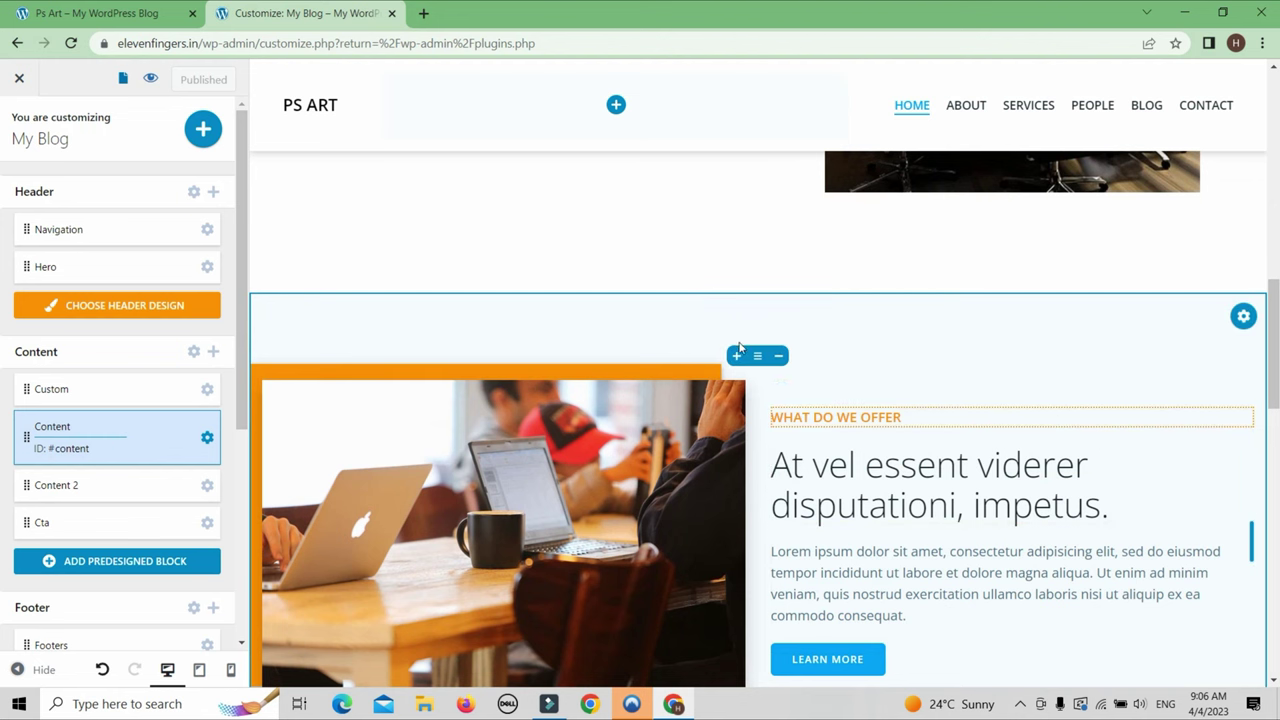
scroll(891, 417, "down", 4)
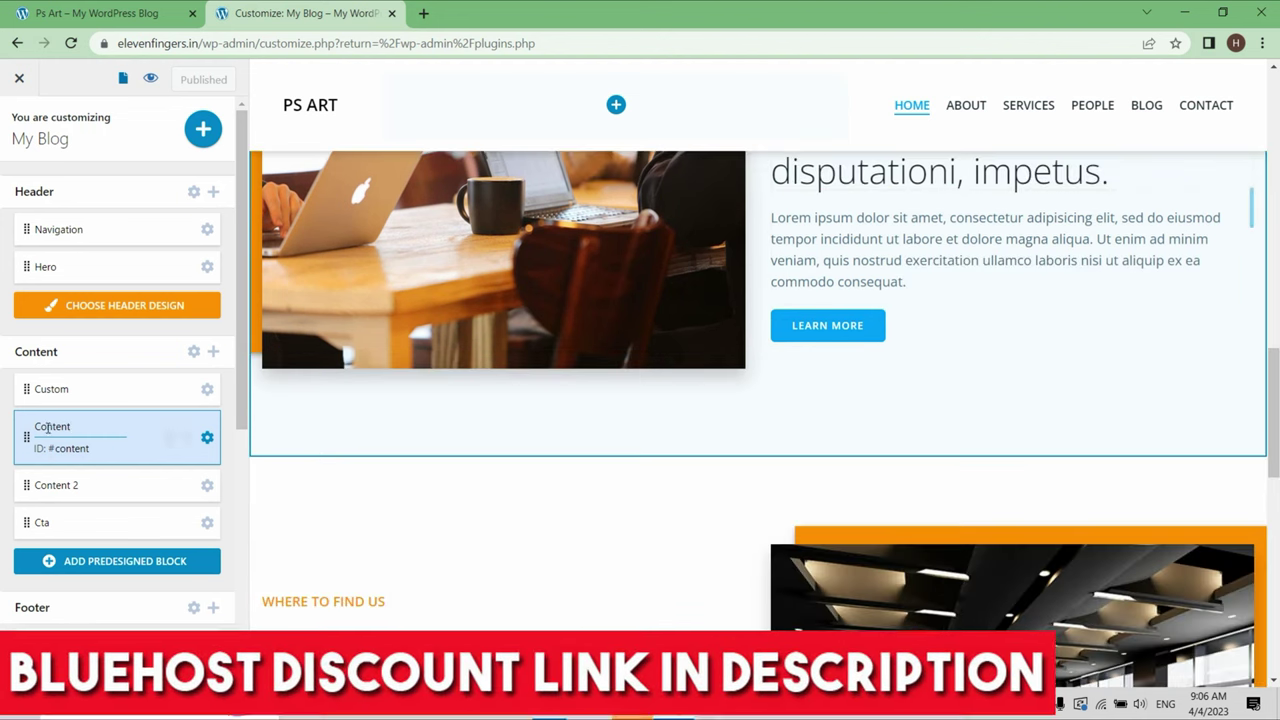
View the Content 2 and Cta sections in the preview and look through the Customizer list down to the footer entries.
left_click(62, 477)
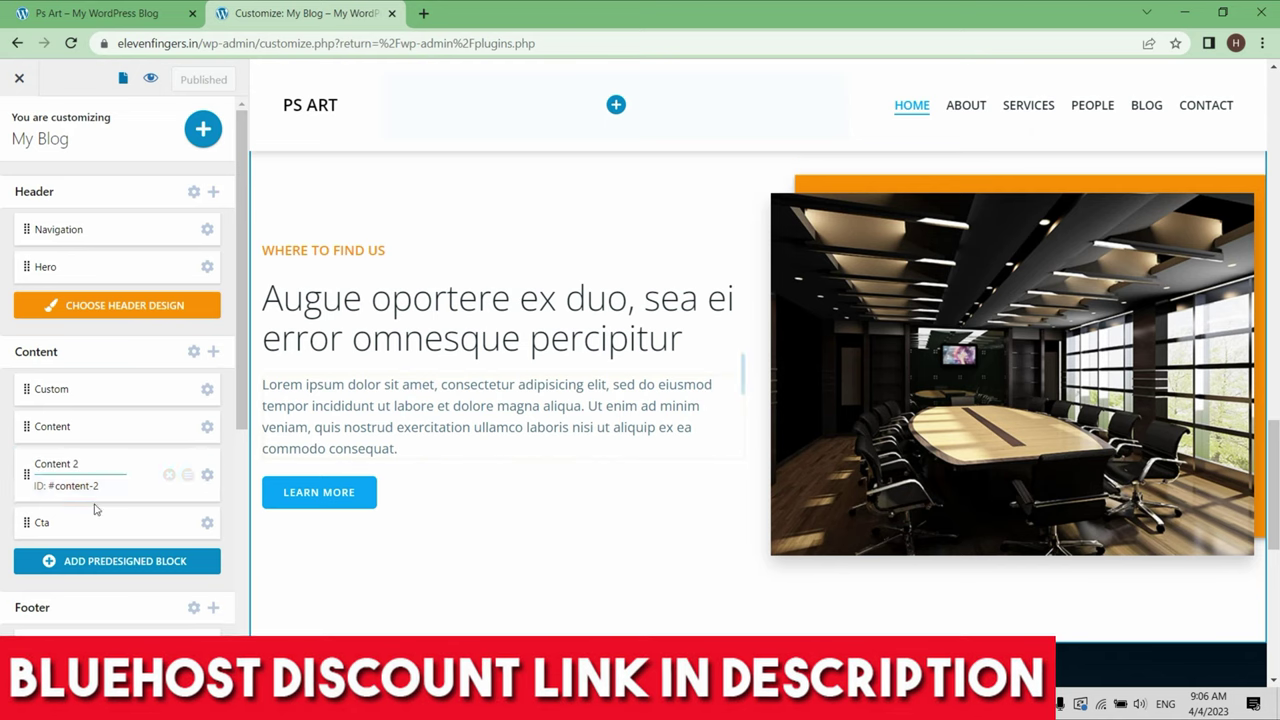
left_click(85, 509)
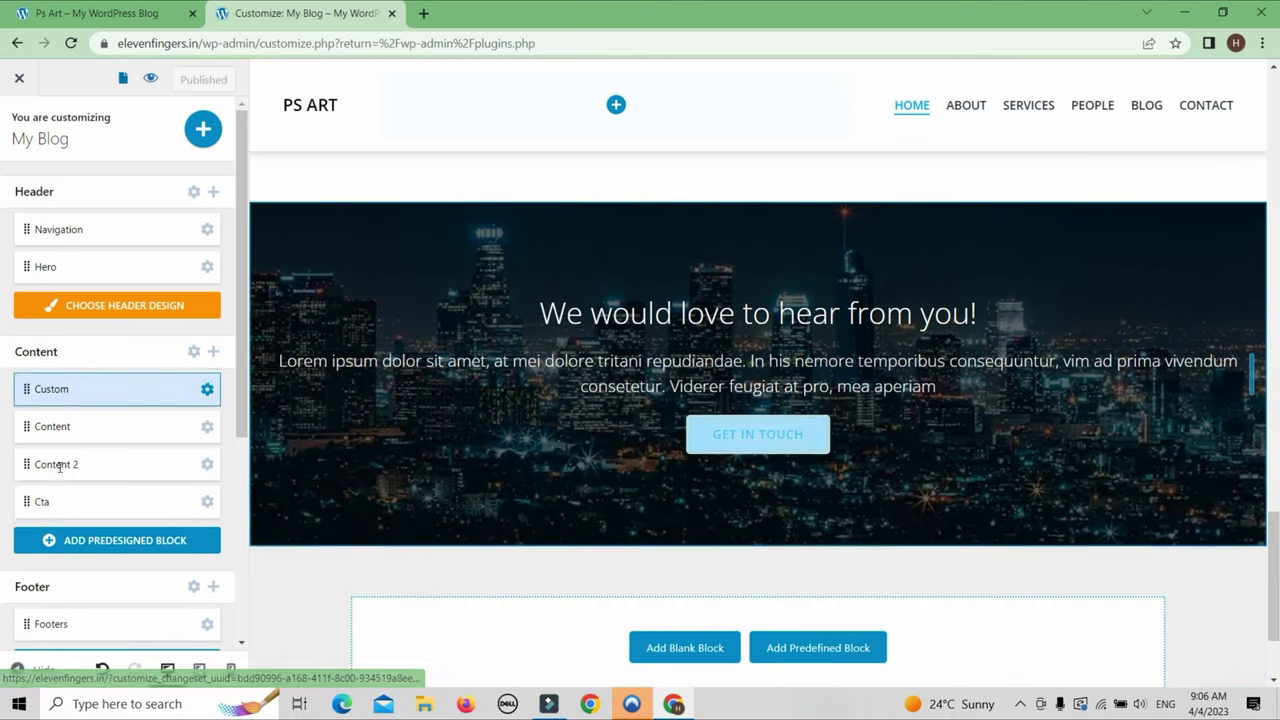
scroll(70, 465, "down", 2)
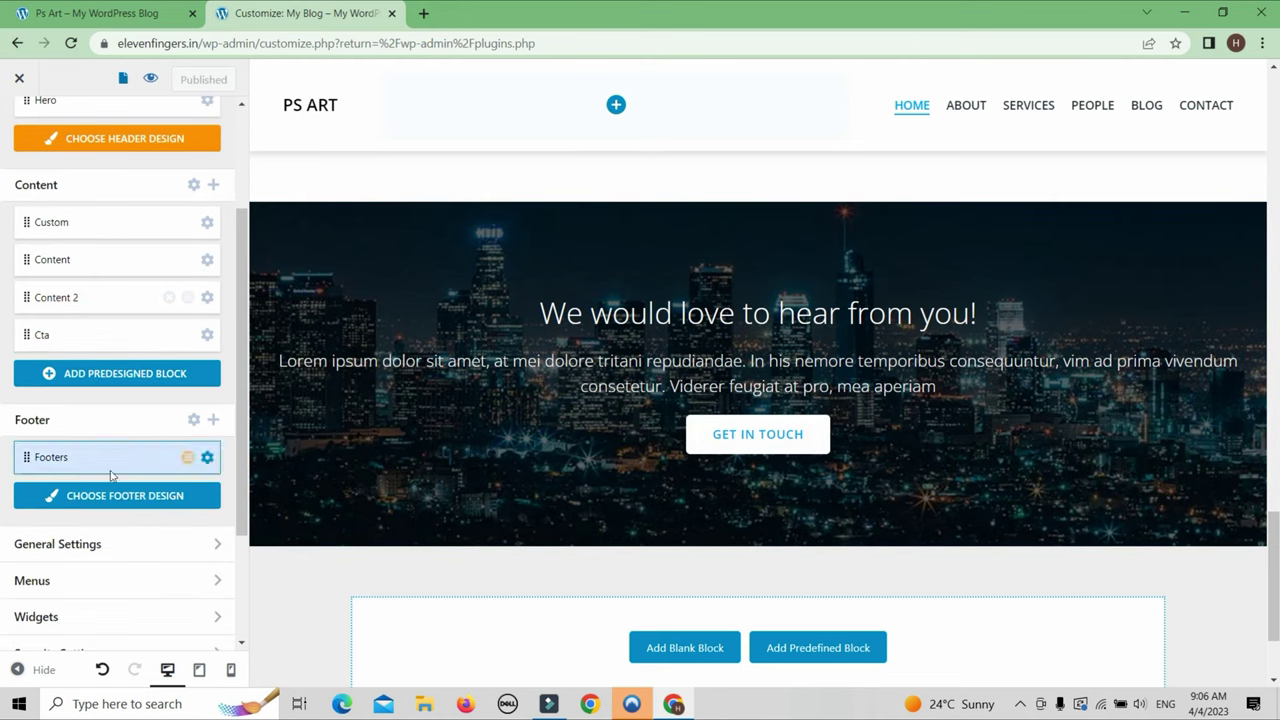
Inspect the "Get in touch" button group's properties and the Cta block's layout settings, returning to the main section list.
left_click(571, 443)
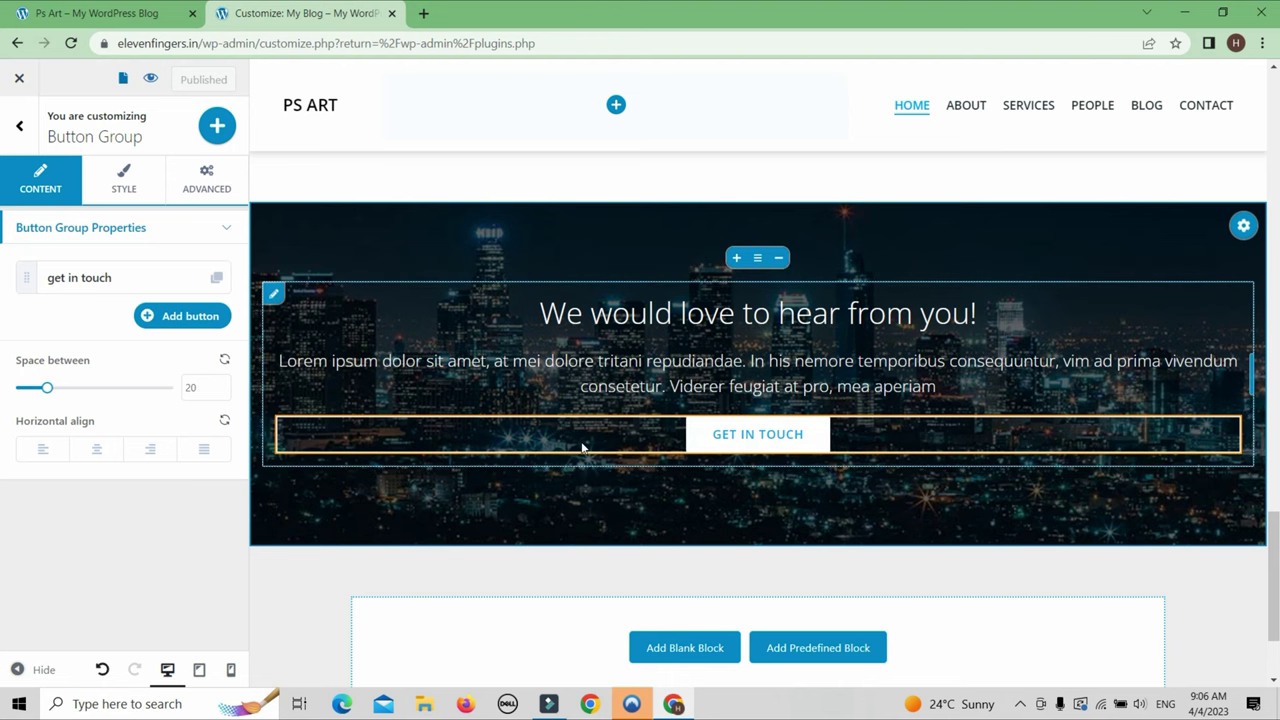
left_click(19, 126)
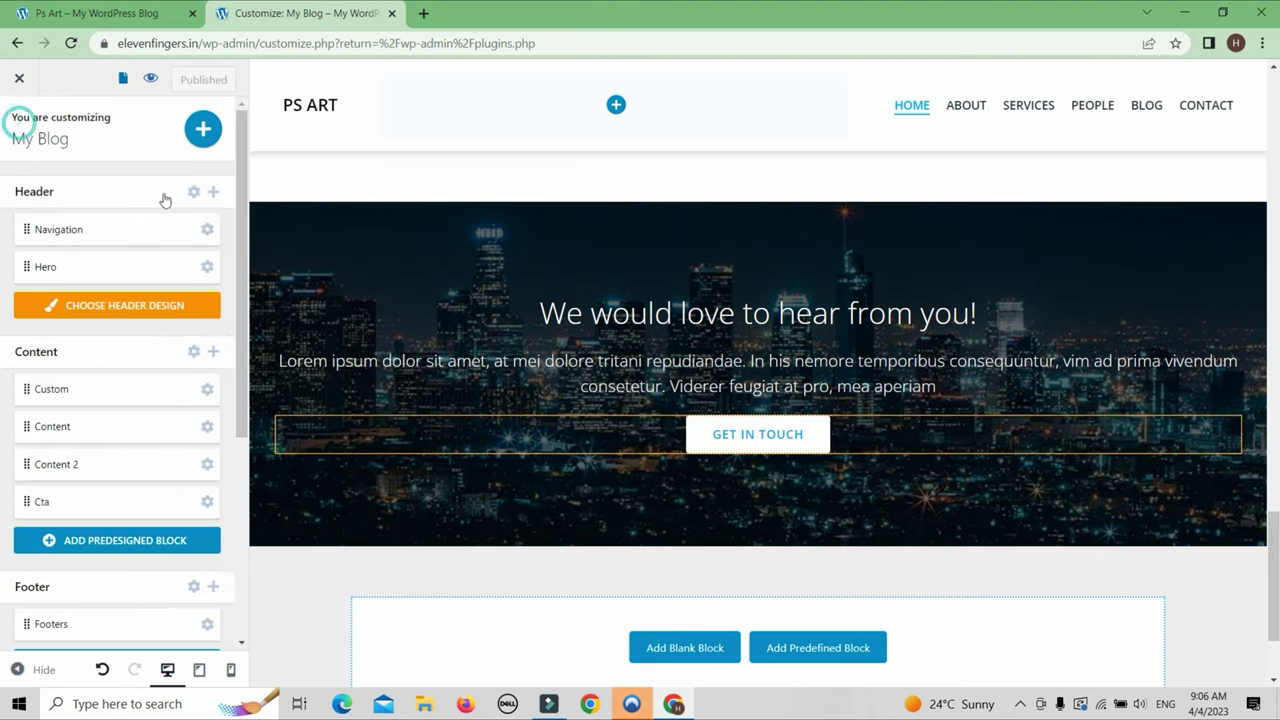
left_click(207, 501)
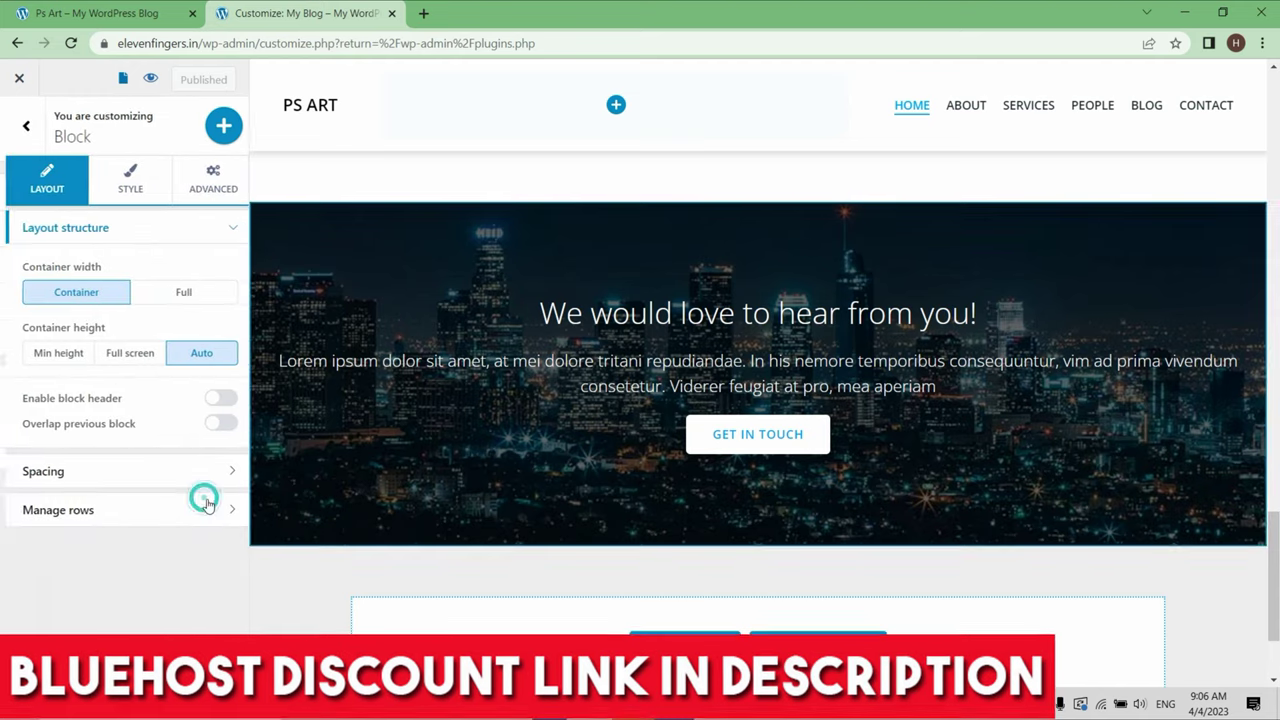
left_click(19, 126)
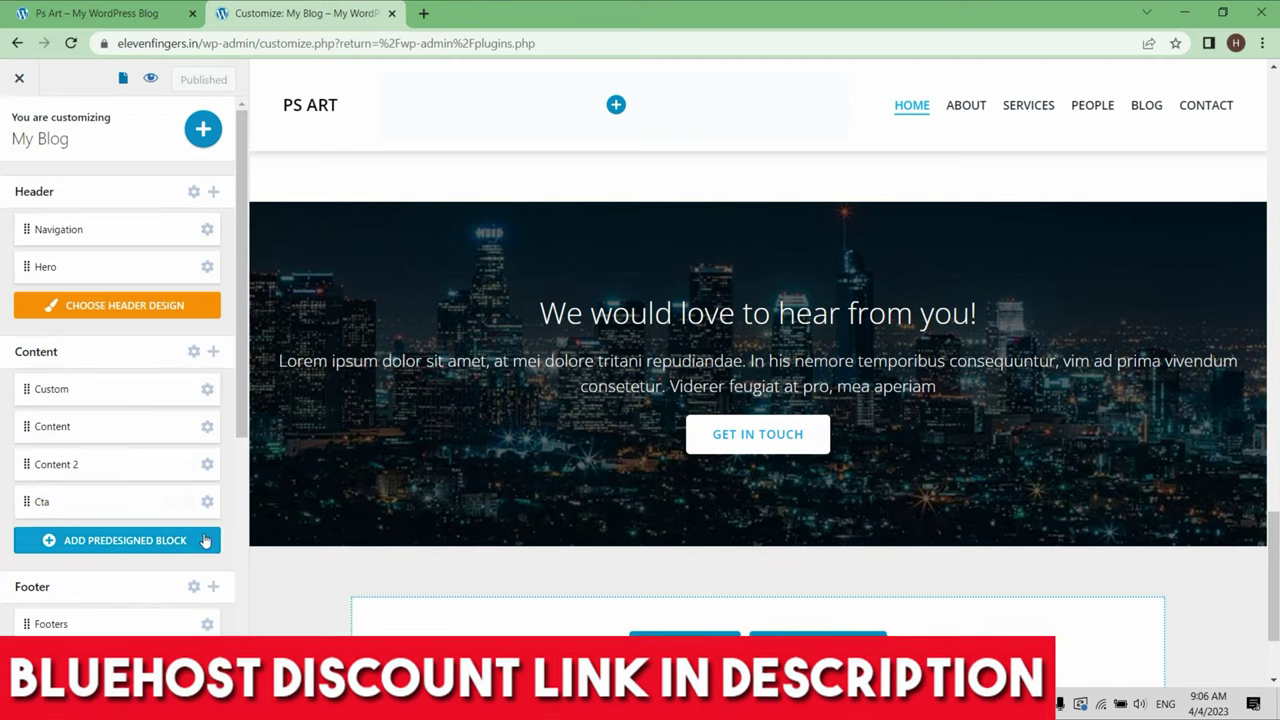
Add the predesigned Hero Accent block with three orange-outlined icon columns and review it in the preview.
mouse_move(172, 507)
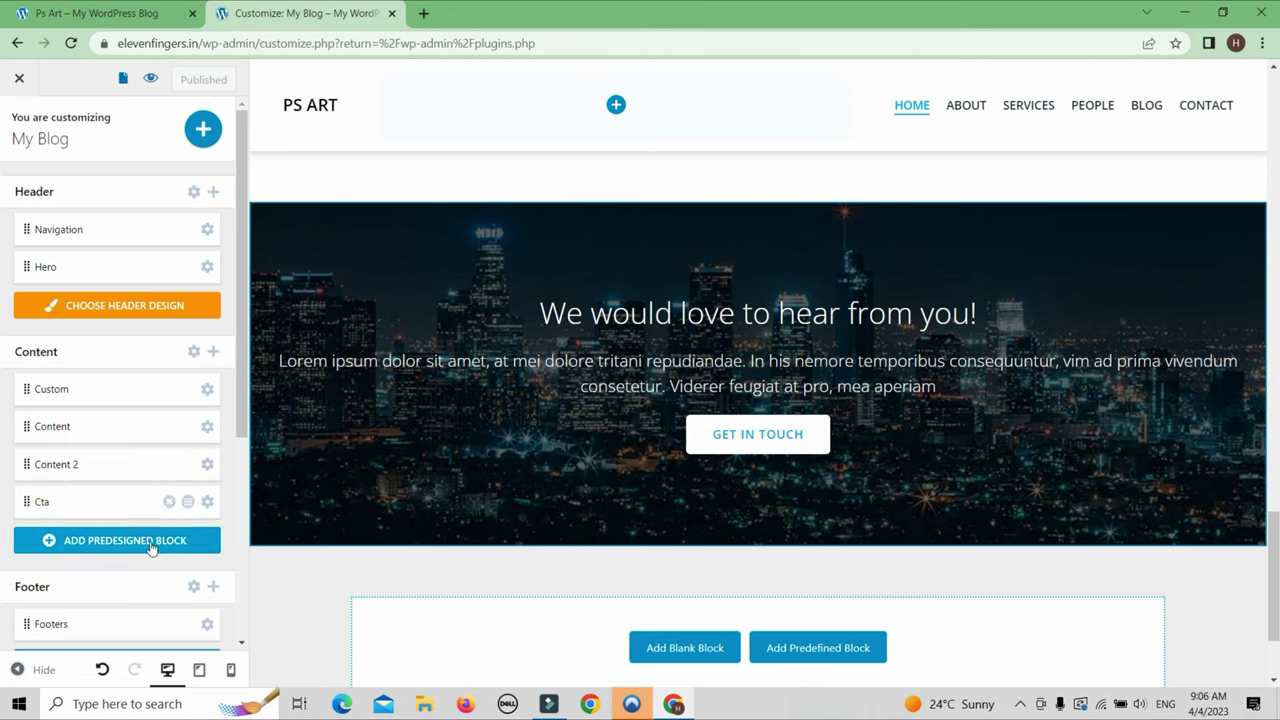
left_click(150, 546)
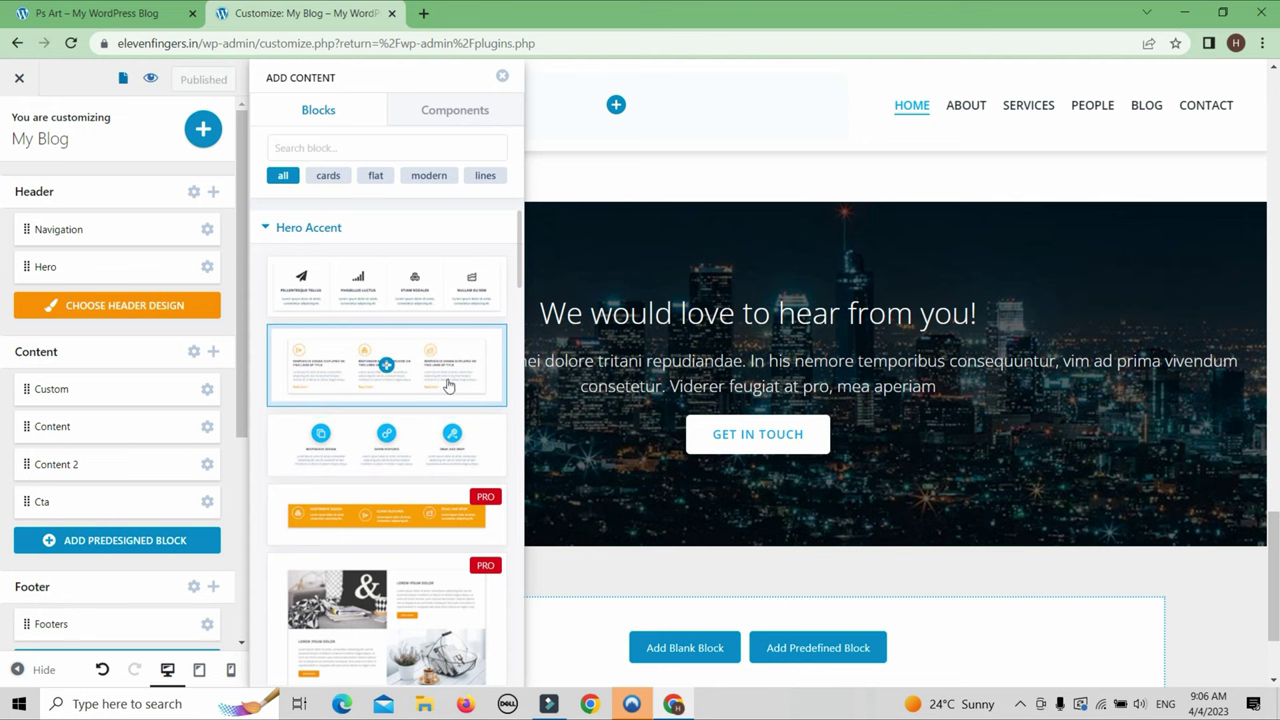
left_click(441, 366)
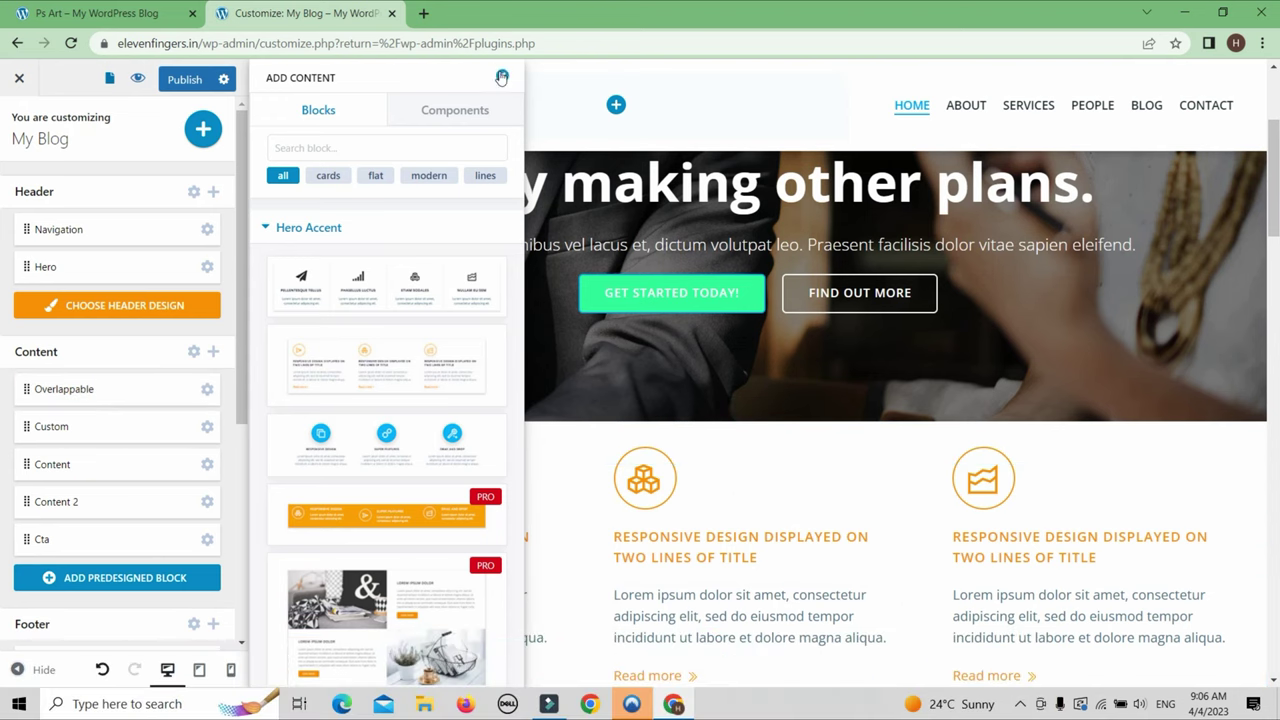
left_click(700, 445)
scroll(857, 441, "down", 2)
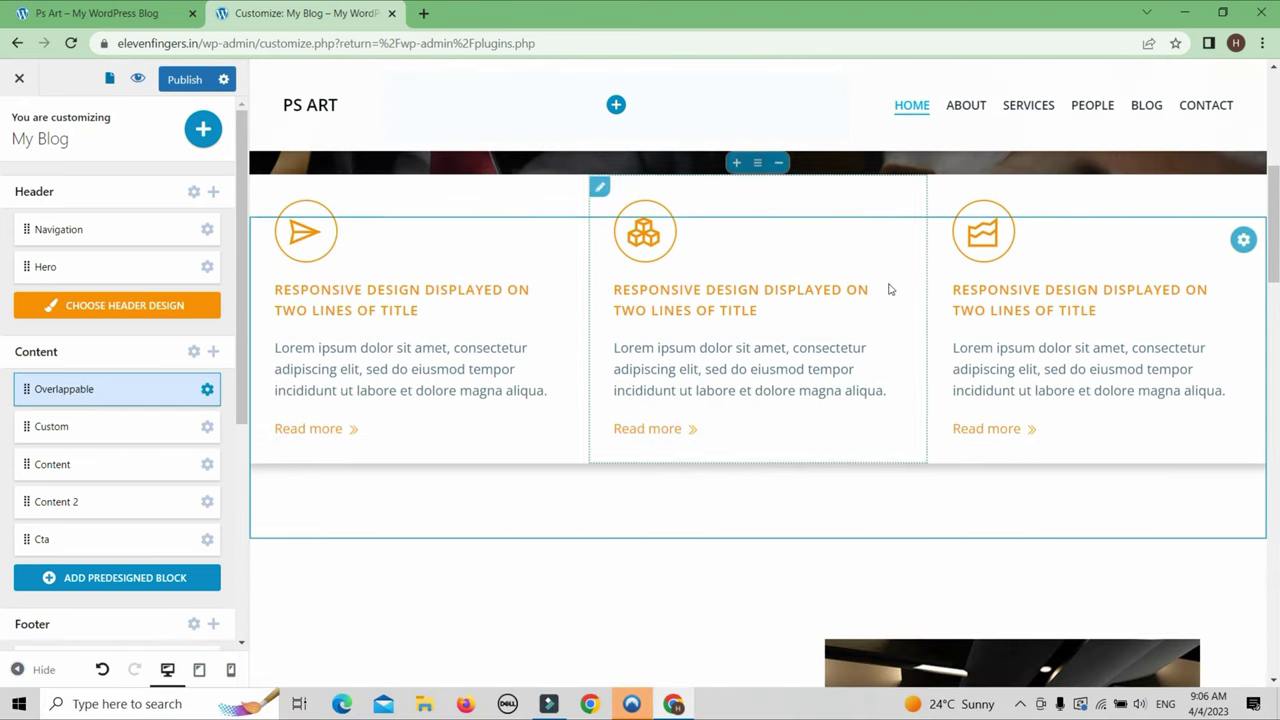
scroll(785, 409, "down", 4)
scroll(580, 340, "up", 4)
scroll(814, 280, "up", 2)
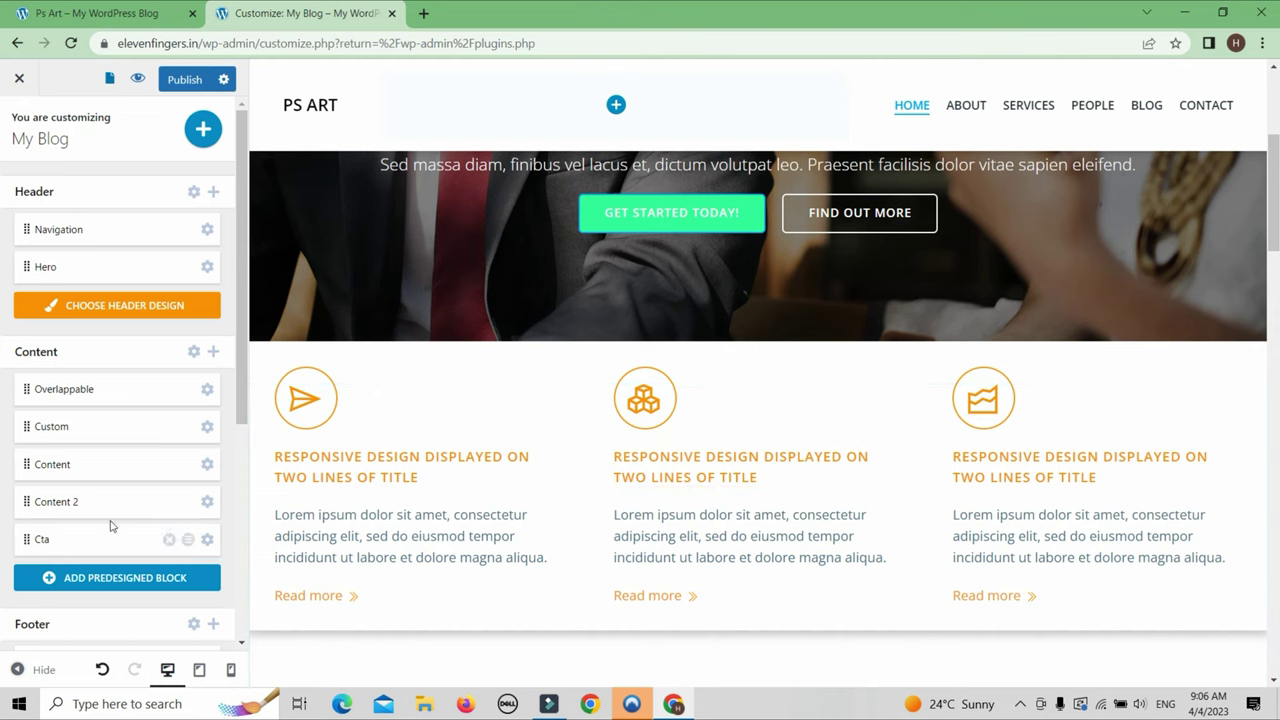
Delete the Overlappable block from the page content.
left_click(97, 424)
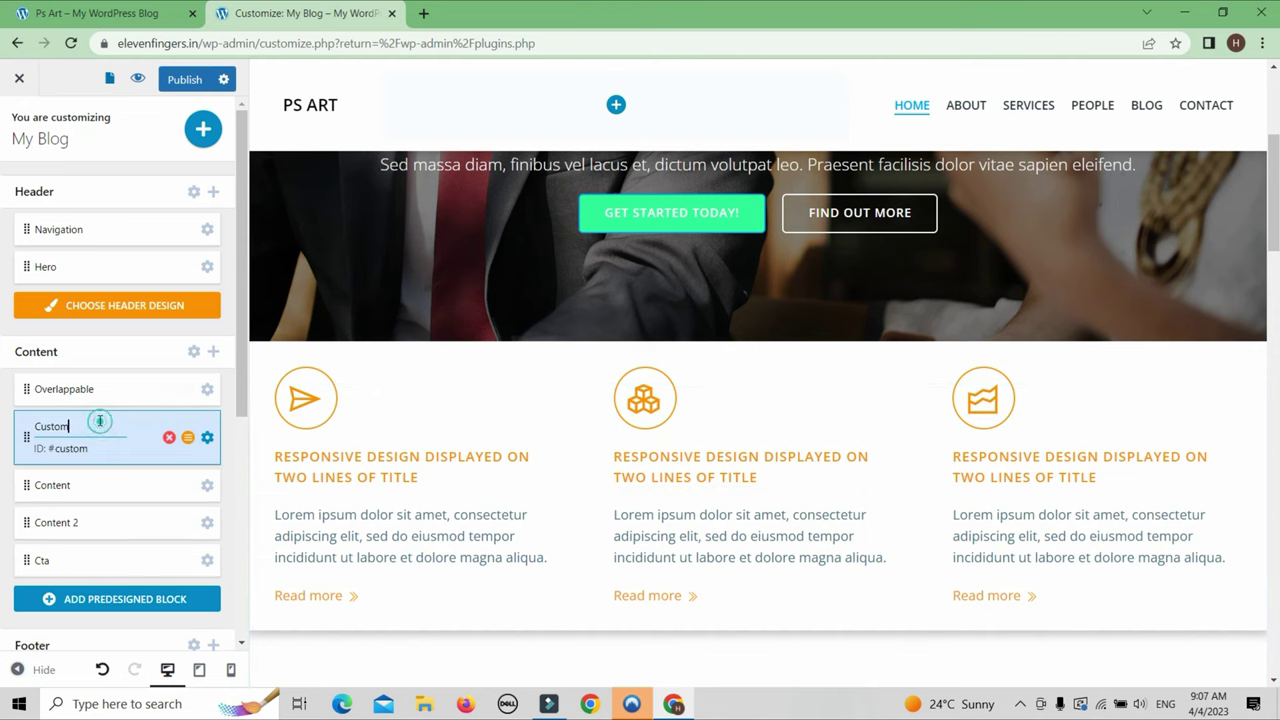
left_click(97, 388)
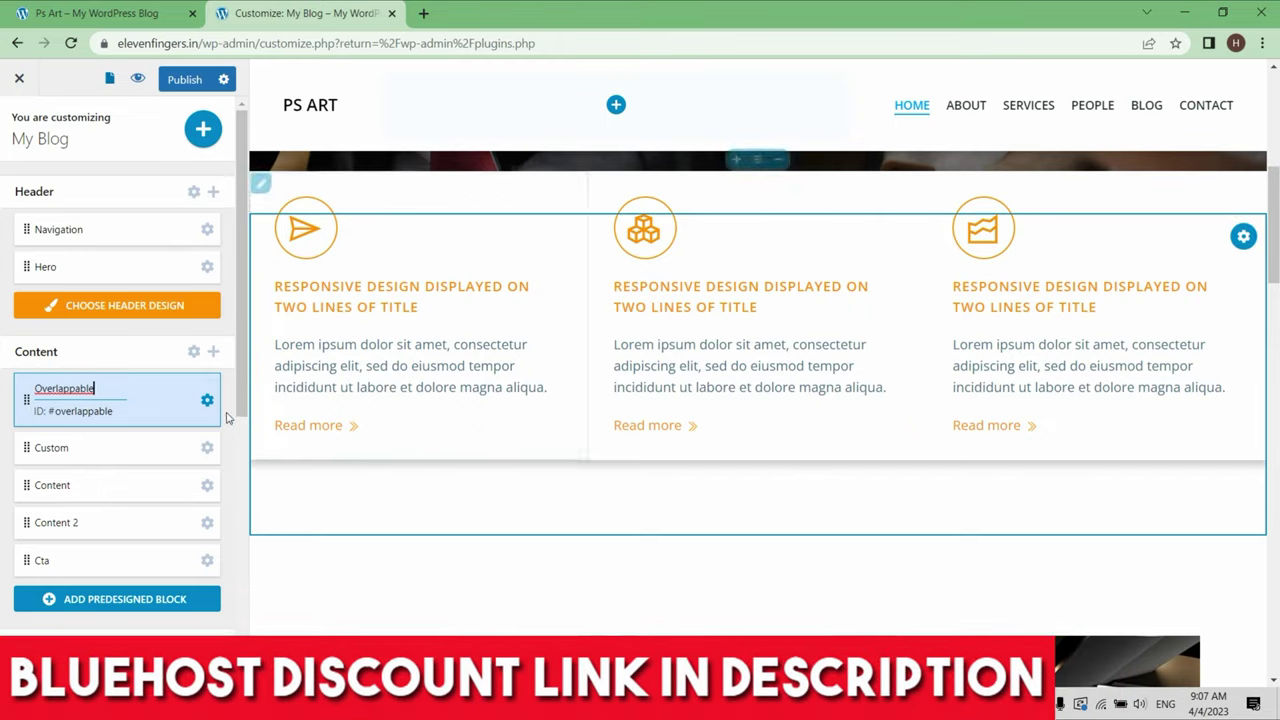
left_click(169, 401)
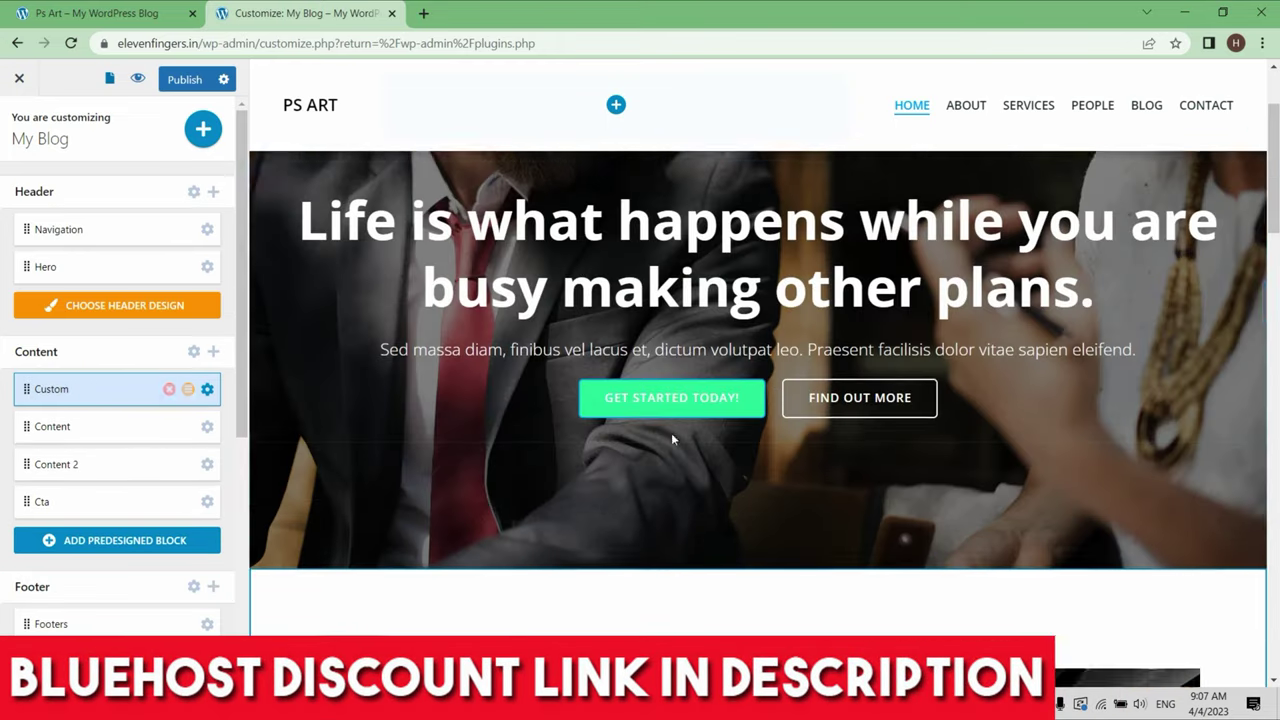
Look over the homepage preview down to the call-to-action section and check the remaining Customizer settings sections.
scroll(740, 500, "down", 15)
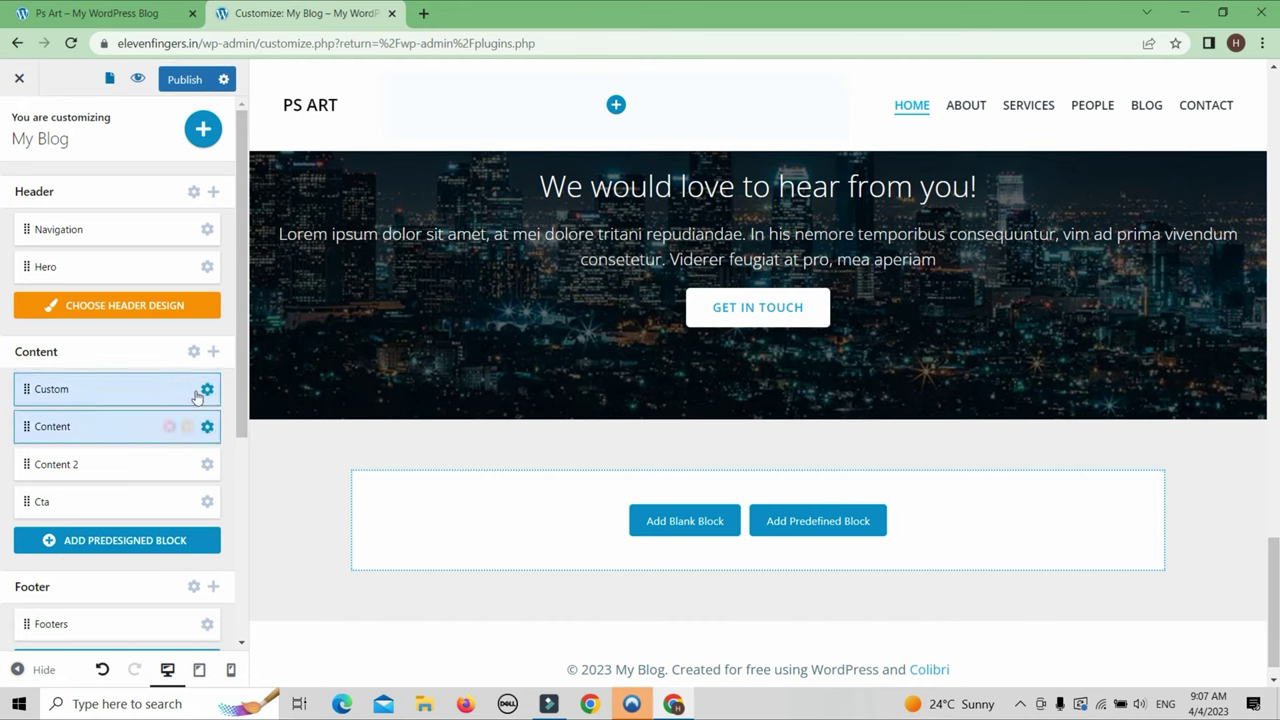
scroll(222, 523, "down", 4)
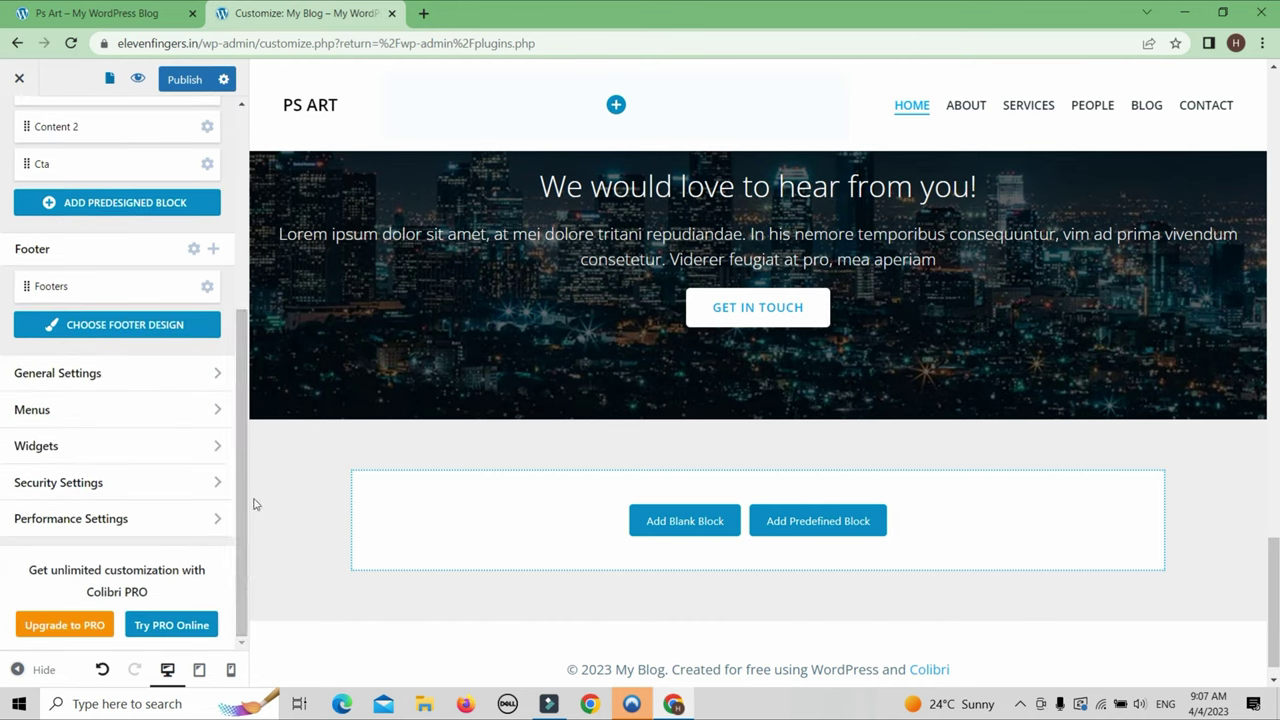
scroll(225, 435, "up", 4)
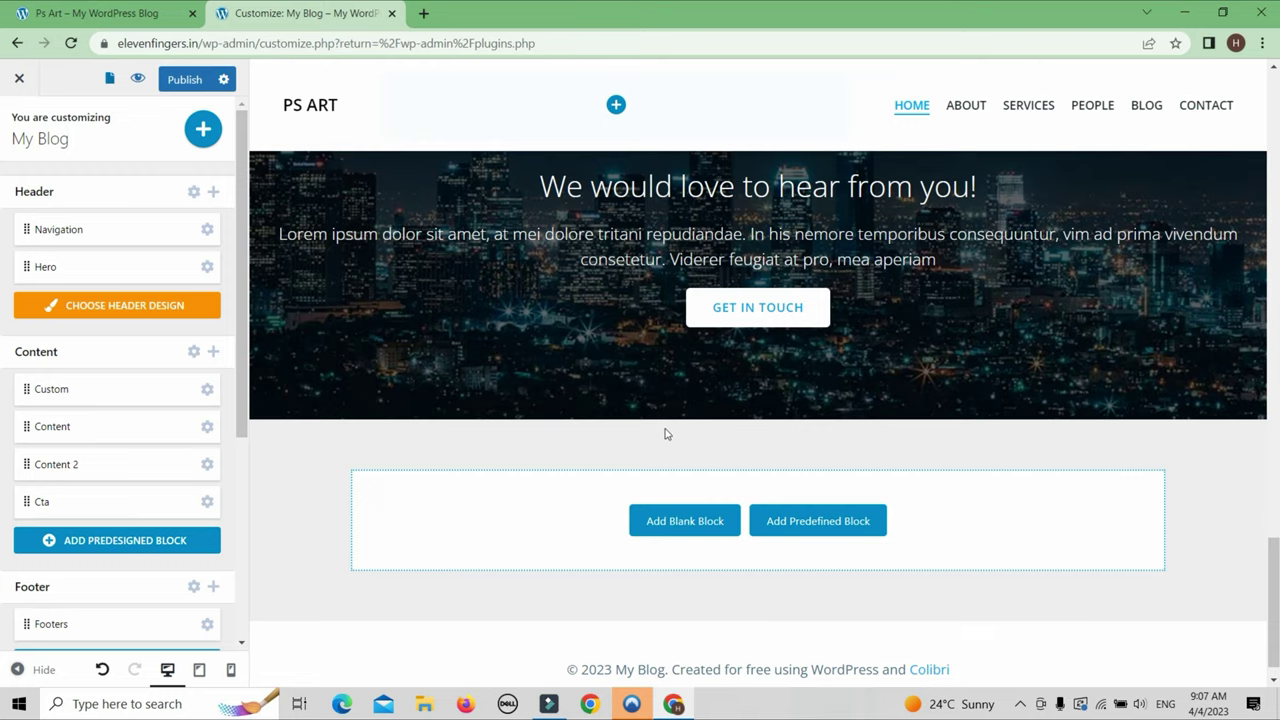
left_click(666, 430)
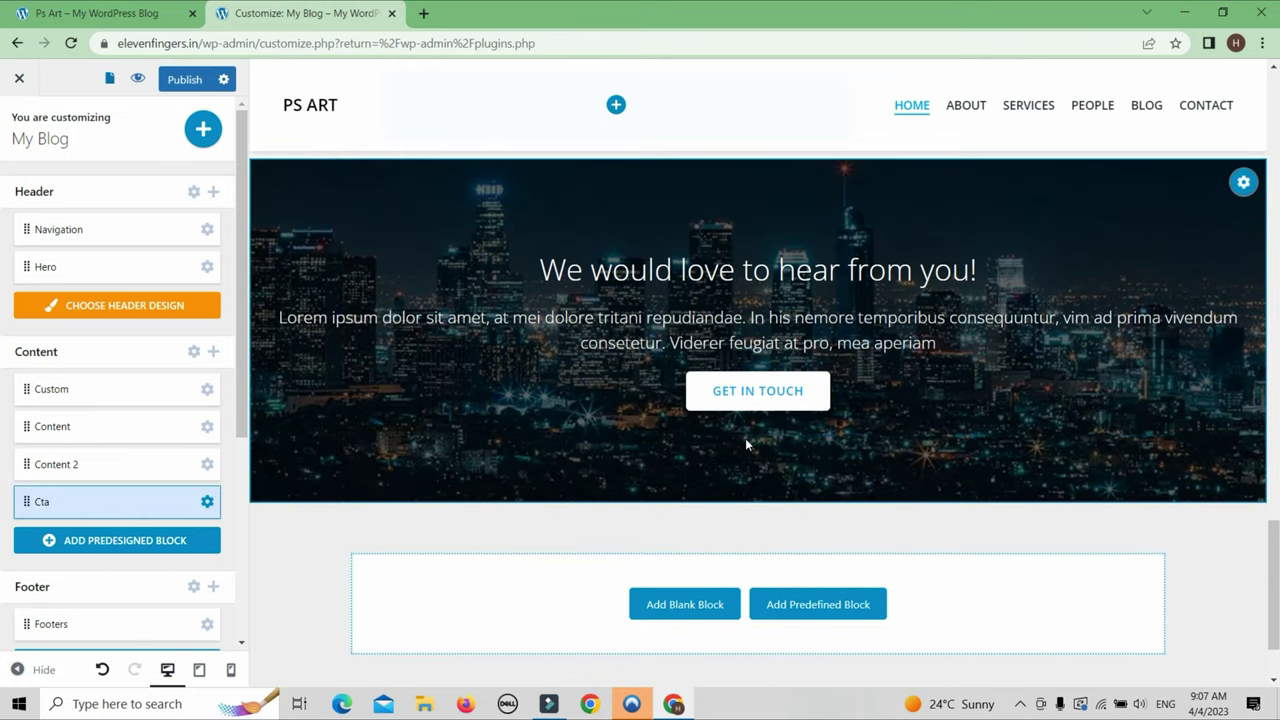
mouse_move(747, 437)
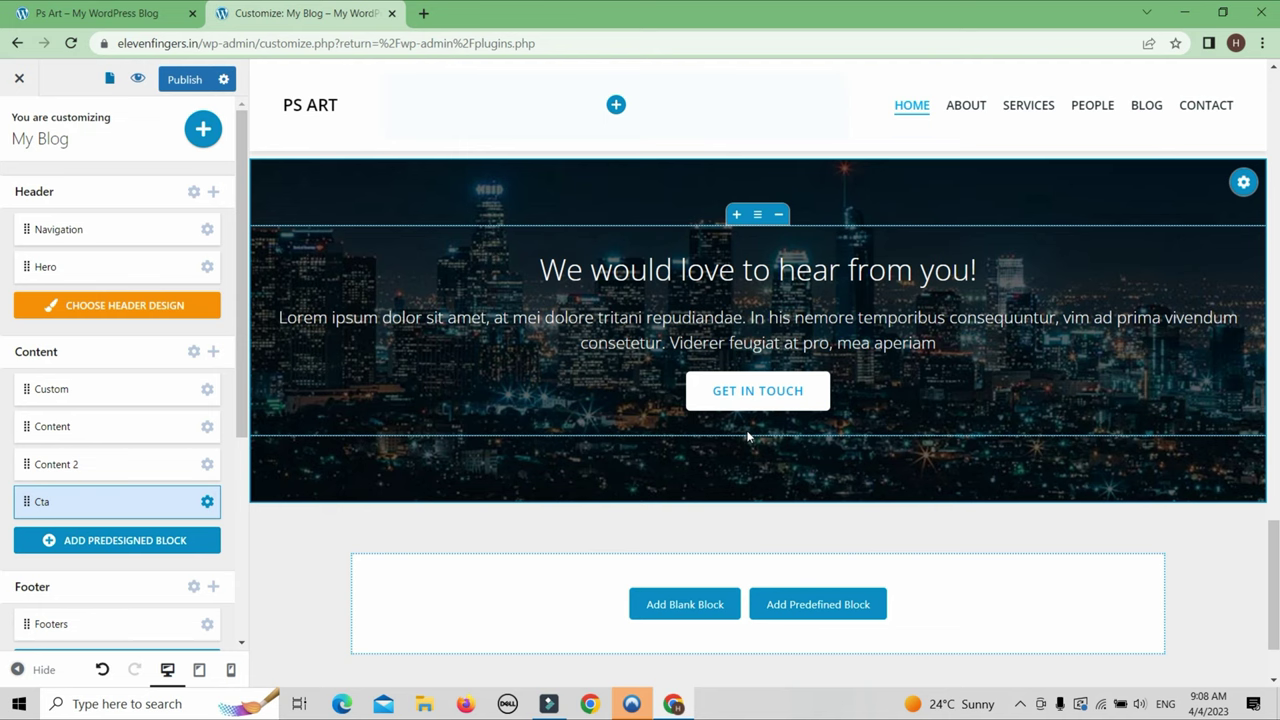
Glance at the live website, return to the Customizer and close it, discarding the unsaved changes.
left_click(47, 17)
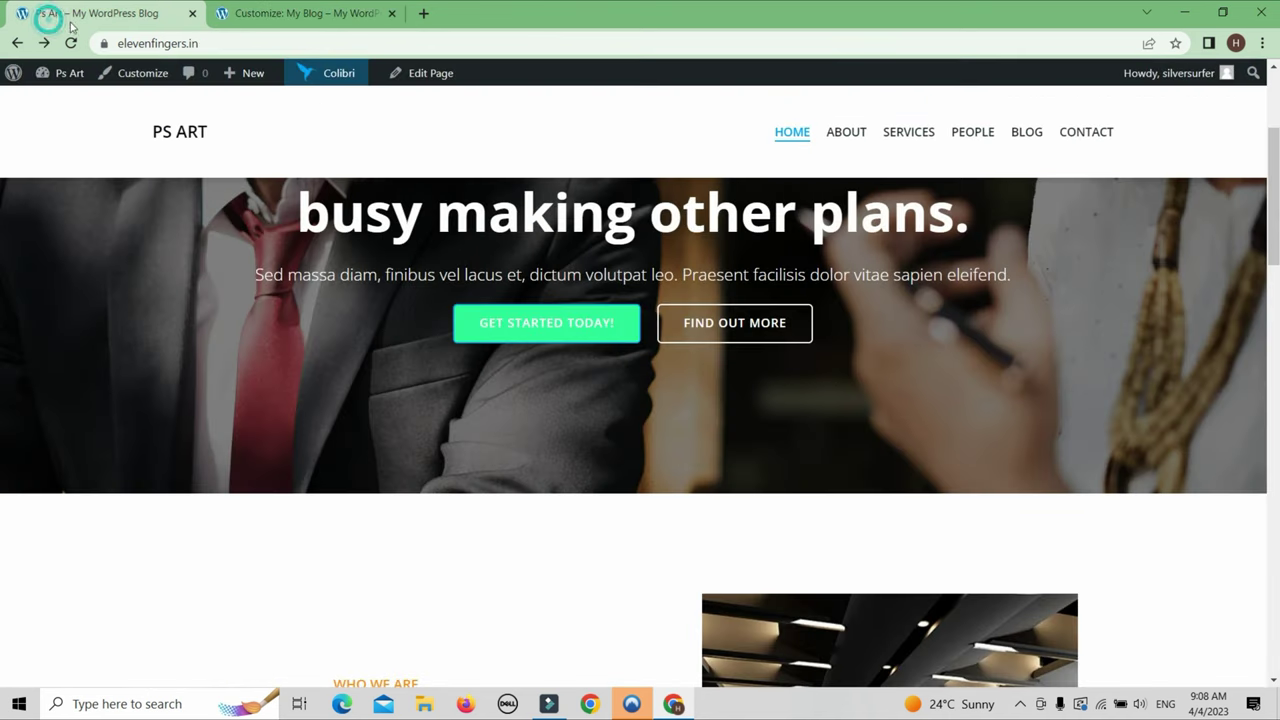
left_click(338, 15)
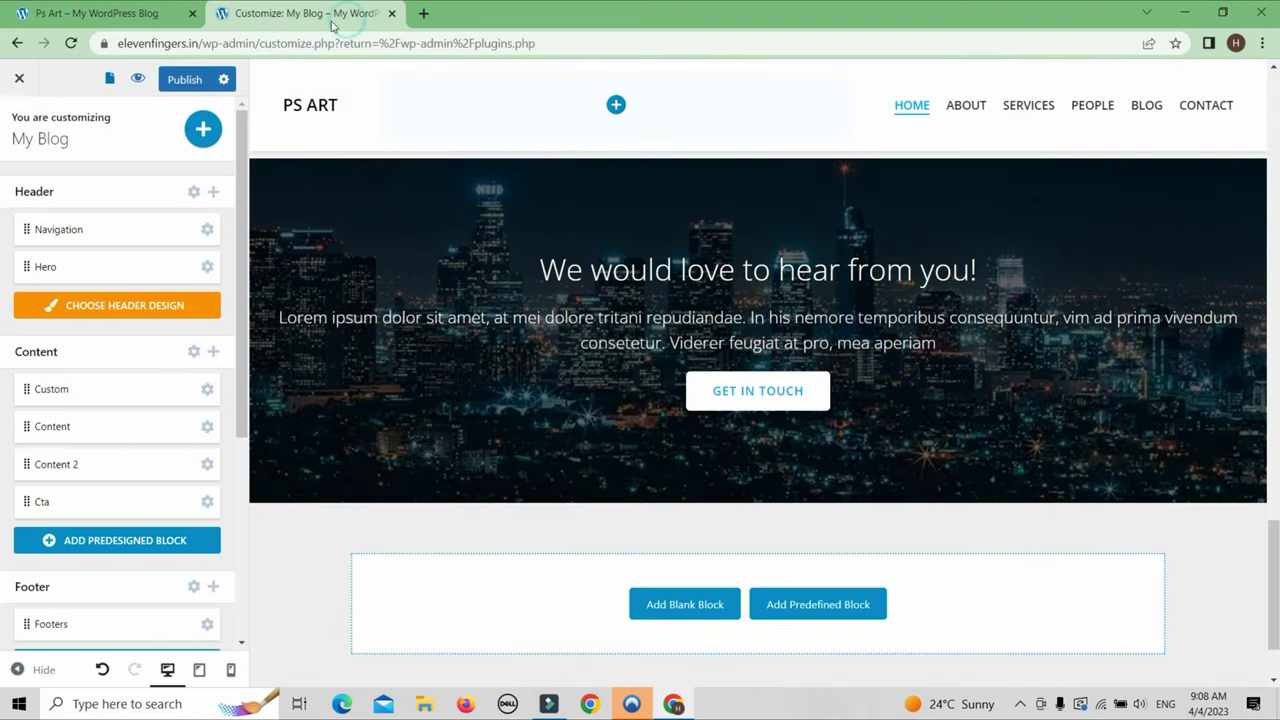
left_click(19, 78)
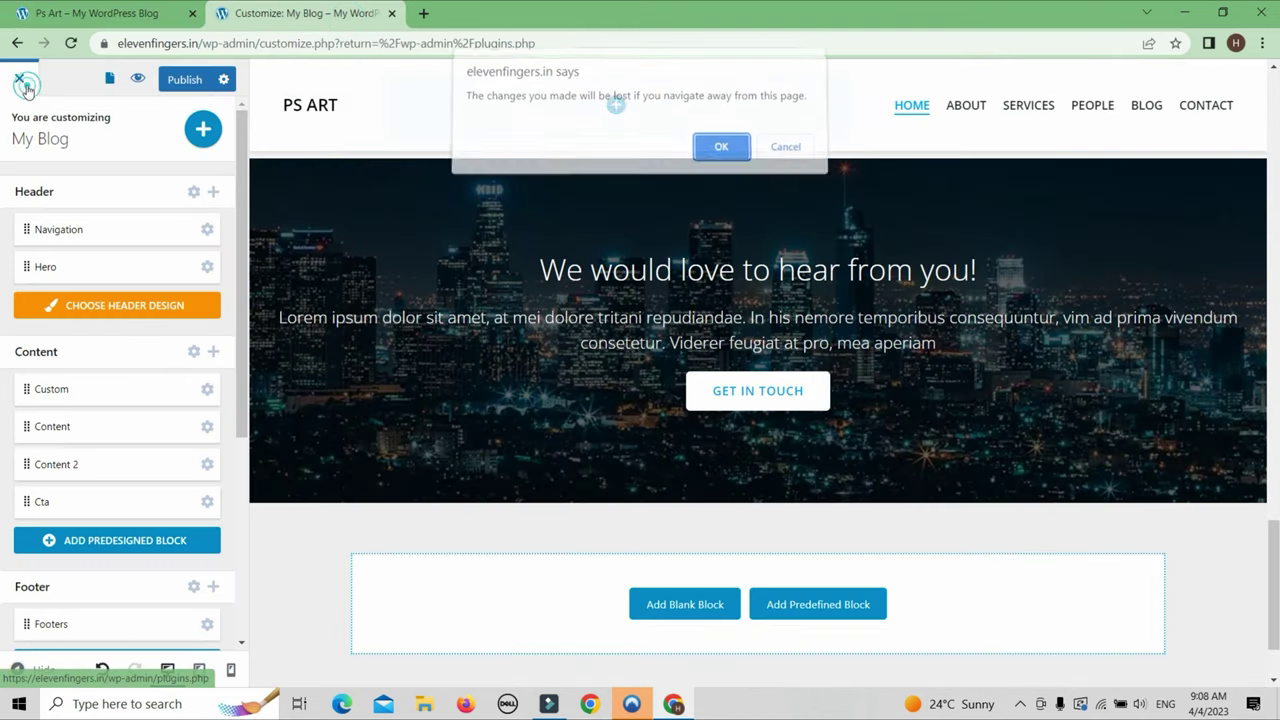
left_click(722, 156)
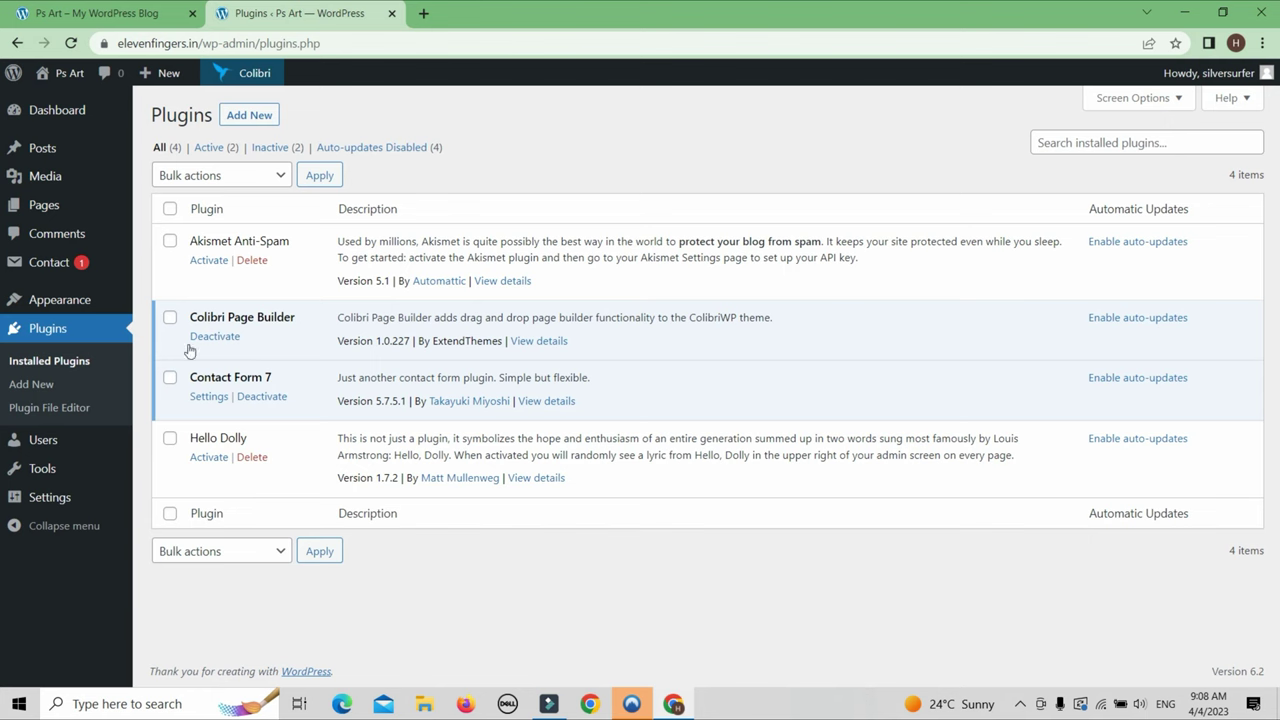
Show all pages in the WordPress admin and open the About page in the Colibri editor.
mouse_move(46, 206)
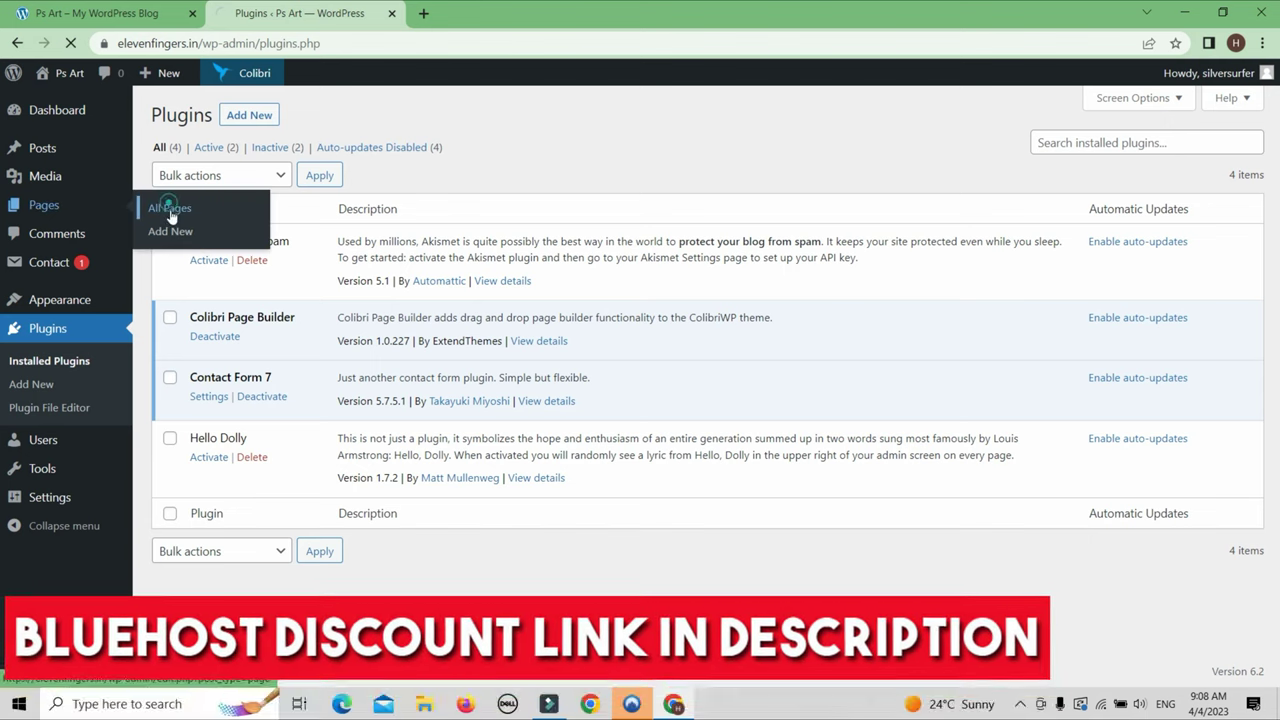
left_click(160, 209)
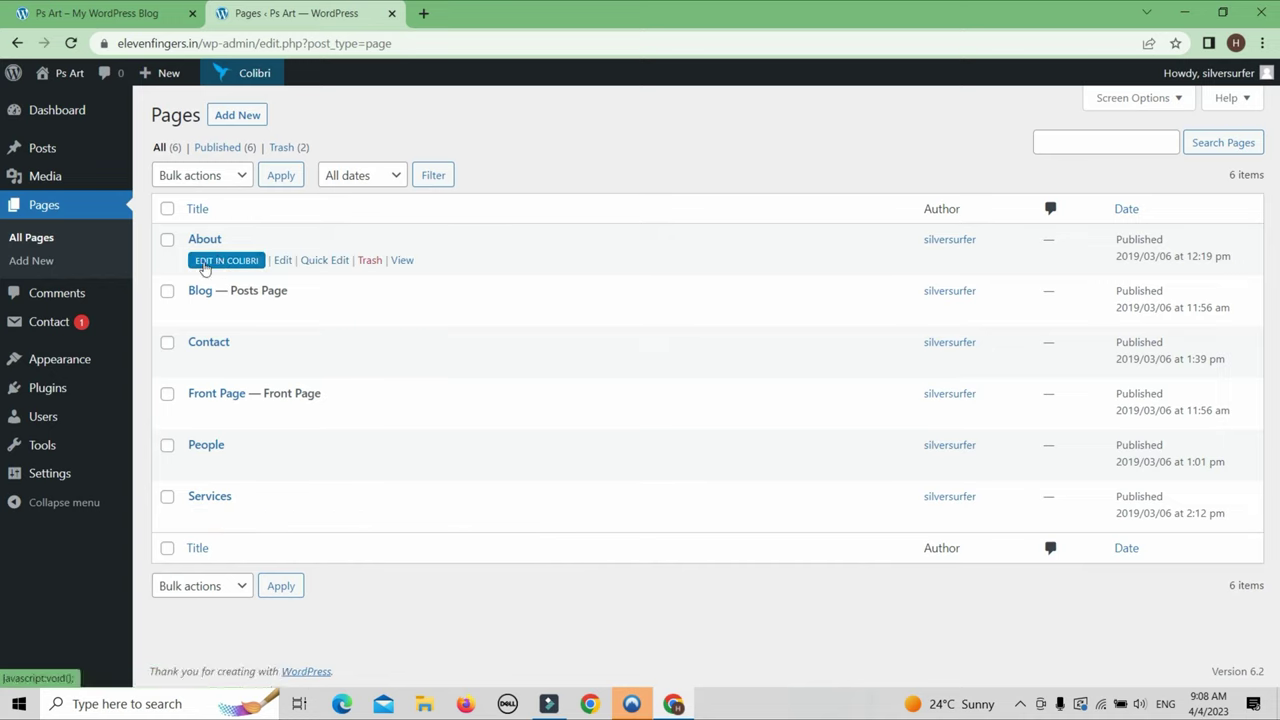
left_click(215, 262)
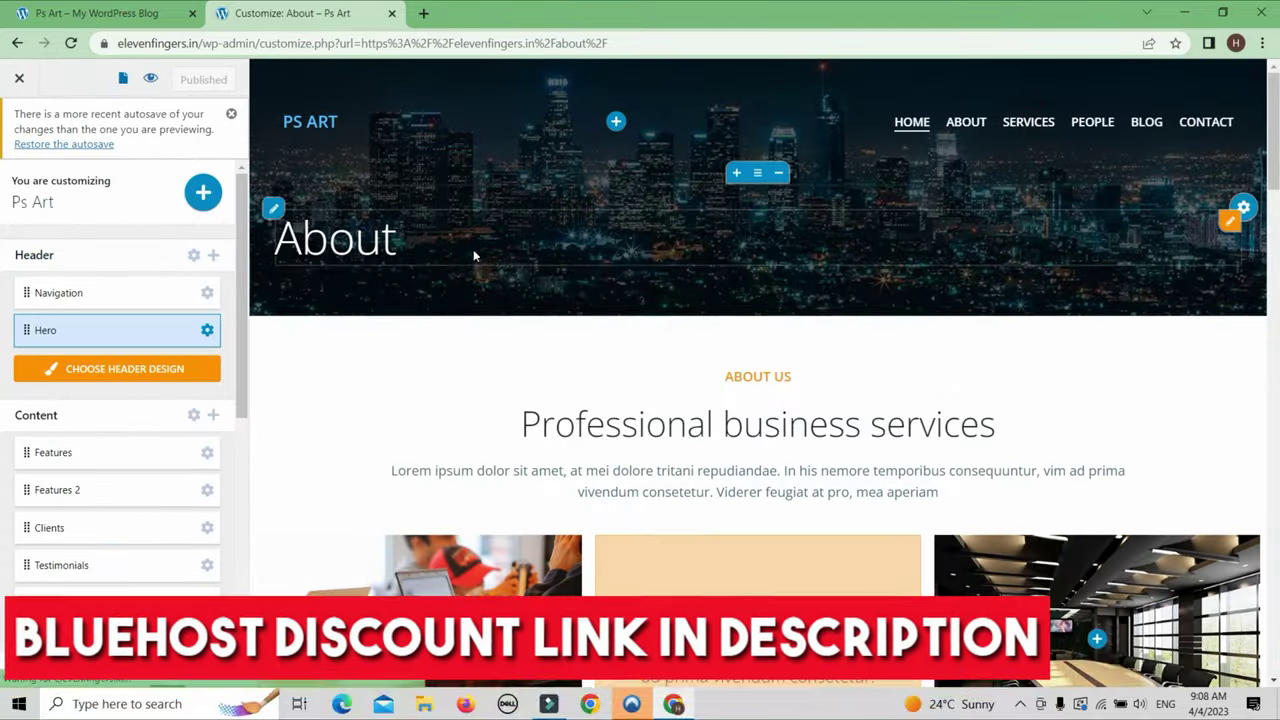
Look over the About page's sections in the preview, ending at "A few things we're great at".
scroll(474, 254, "down", 10)
scroll(658, 287, "down", 2)
scroll(806, 331, "up", 5)
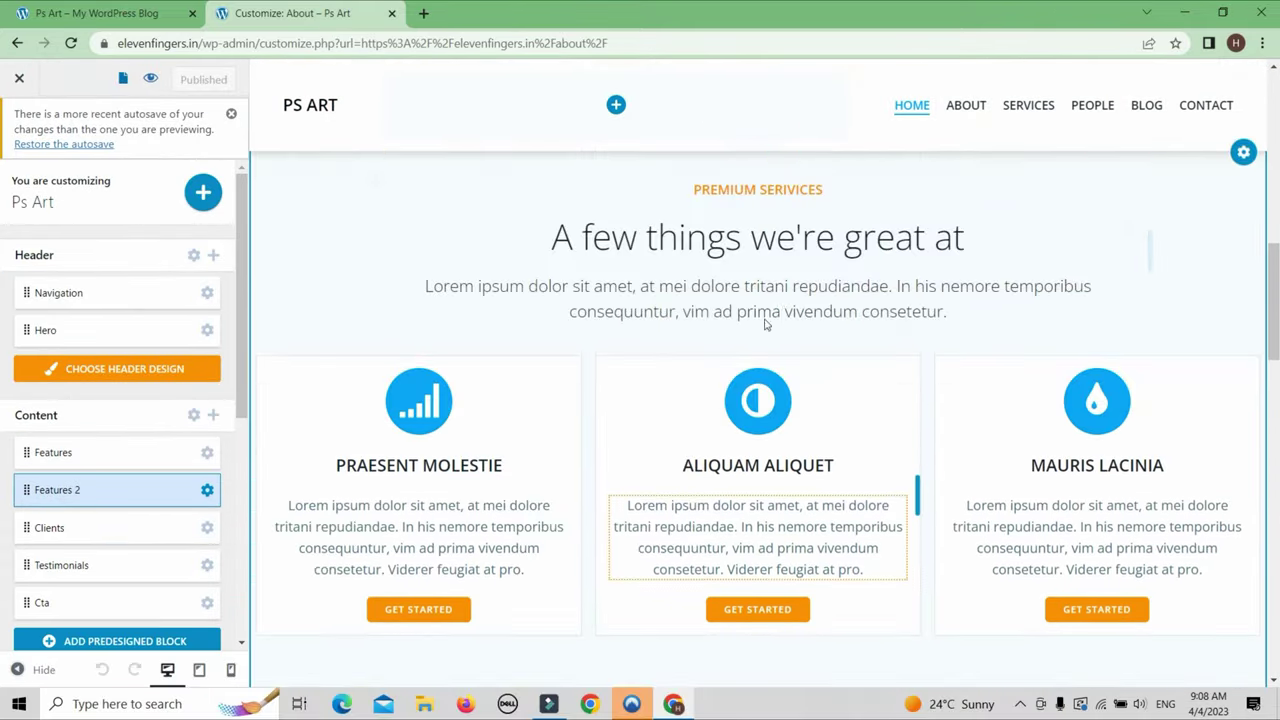
Inspect the properties of the three service card icons and the layout settings of the "Mauris Lacinia" column.
left_click(770, 400)
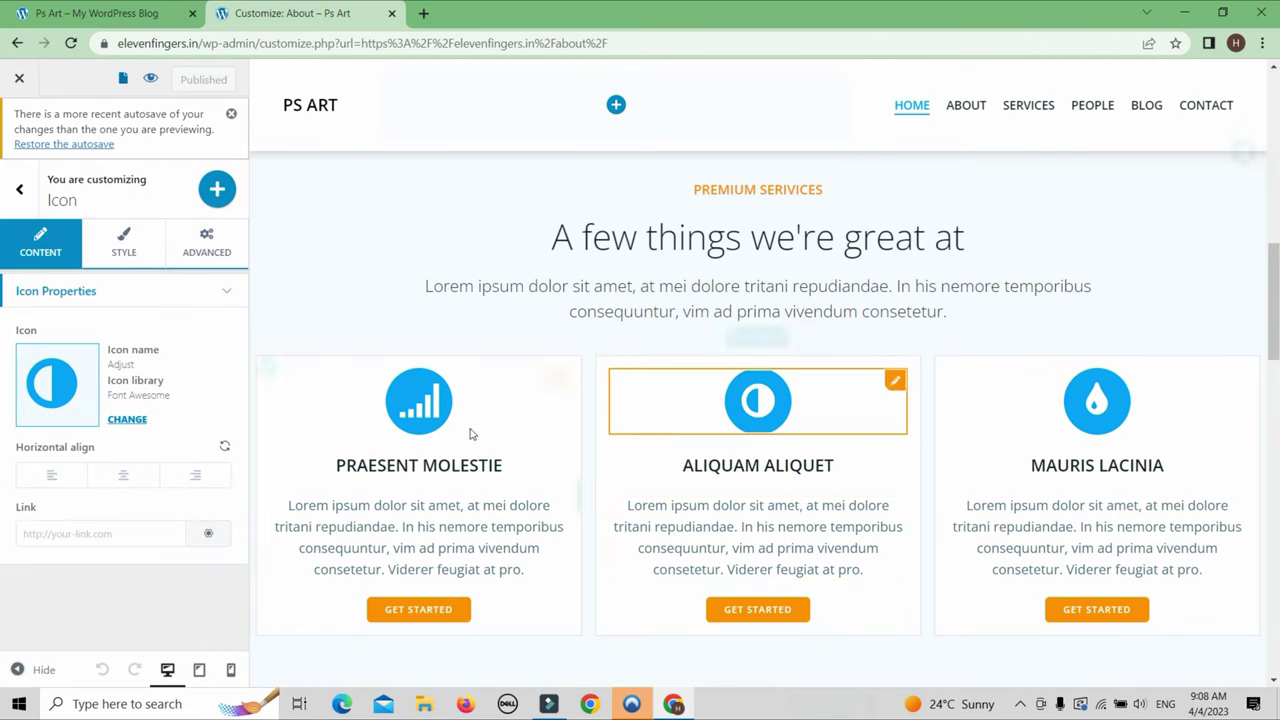
left_click(424, 410)
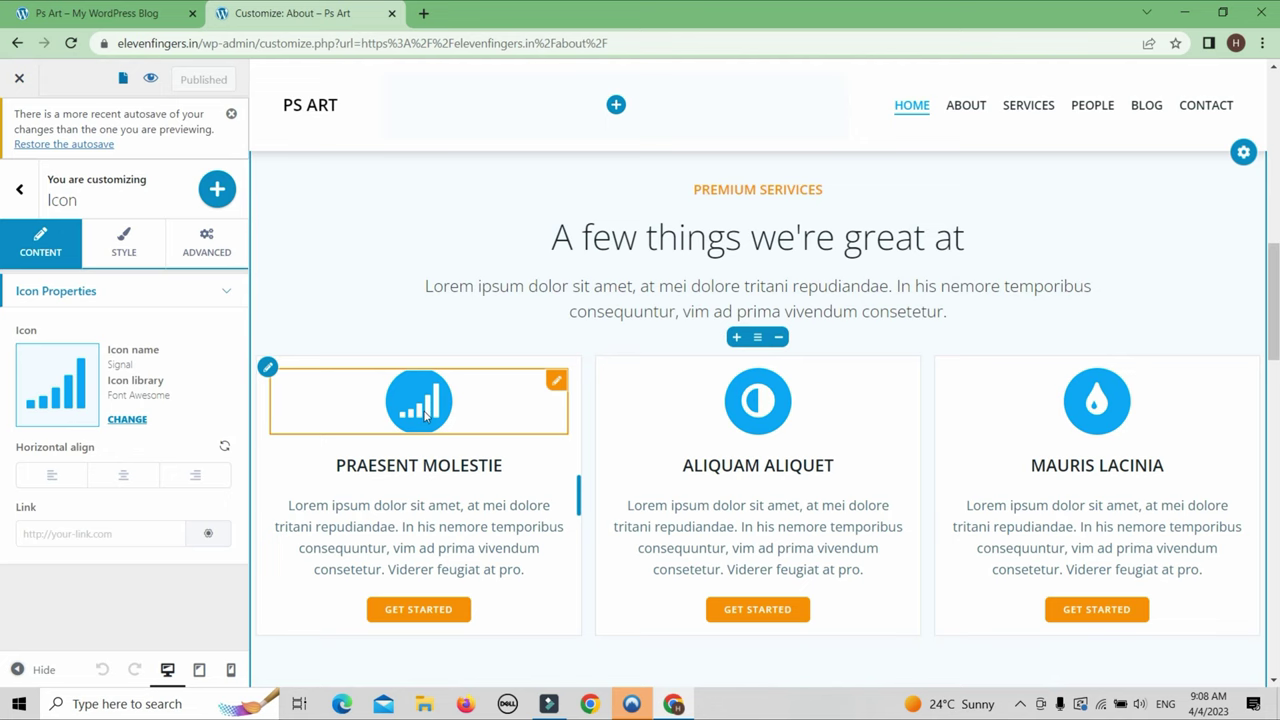
left_click(1010, 424)
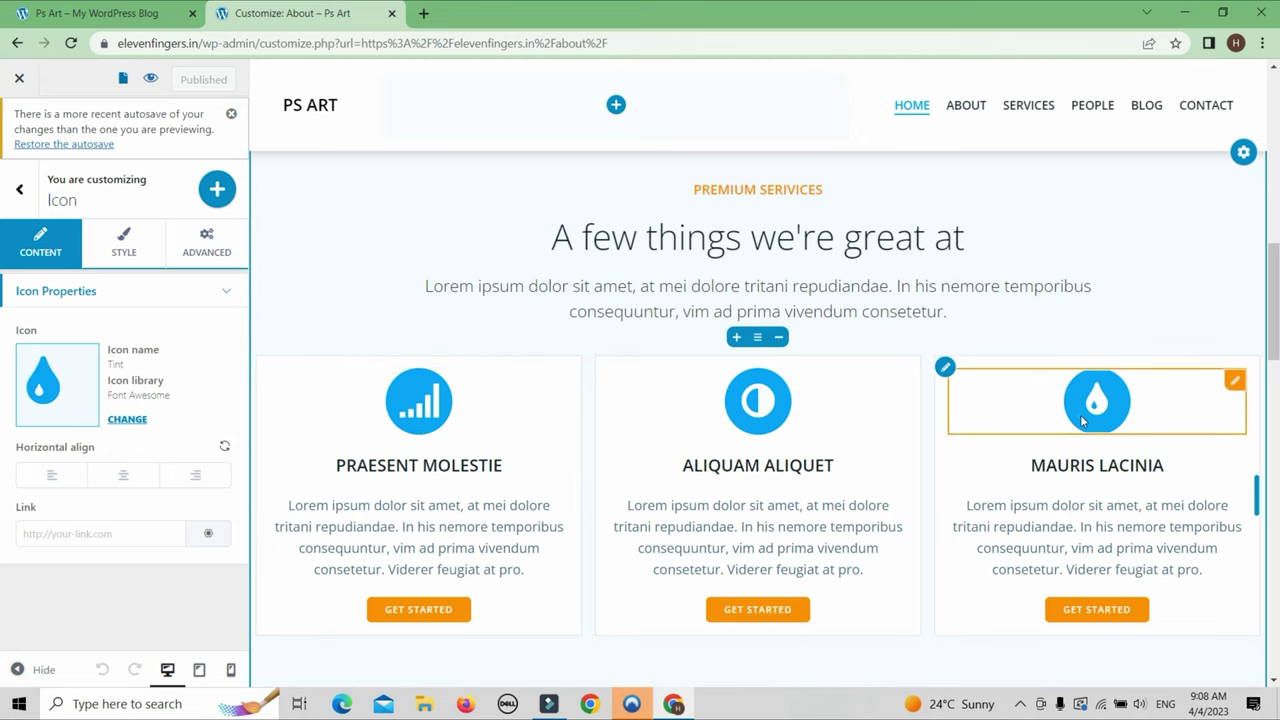
scroll(1010, 424, "down", 1)
scroll(1010, 424, "down", 2)
scroll(1123, 366, "up", 2)
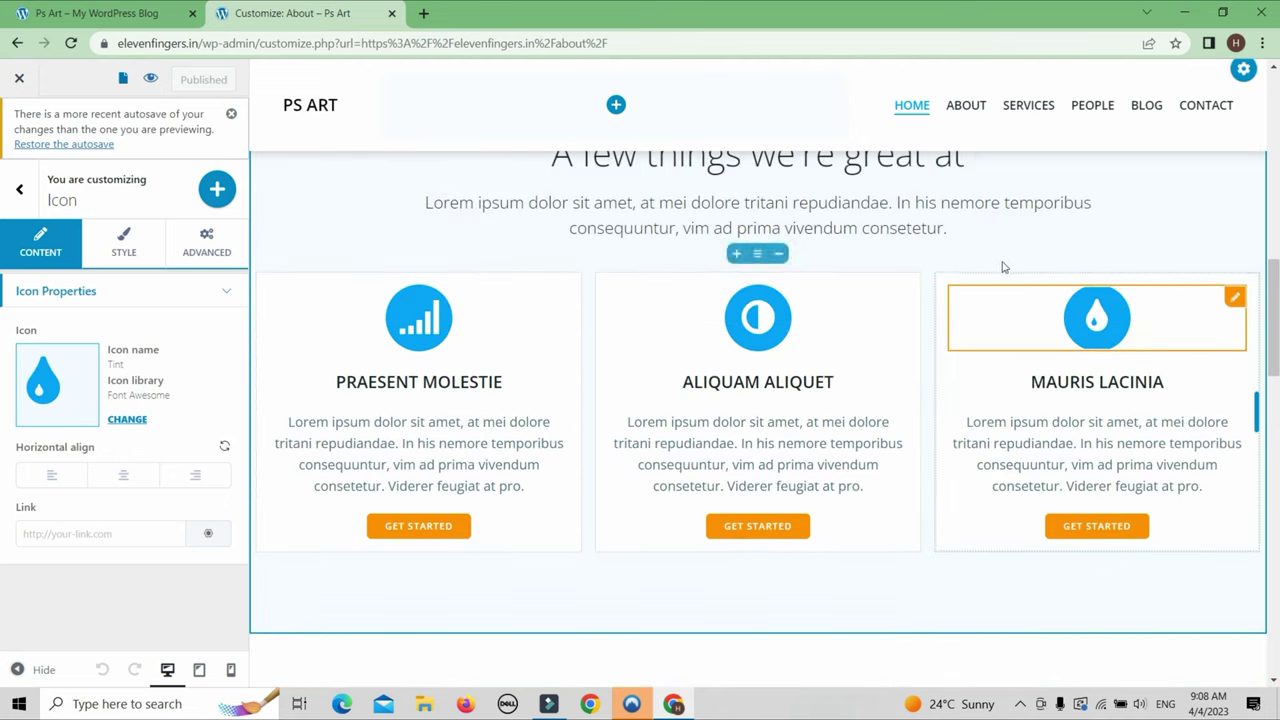
left_click(970, 400)
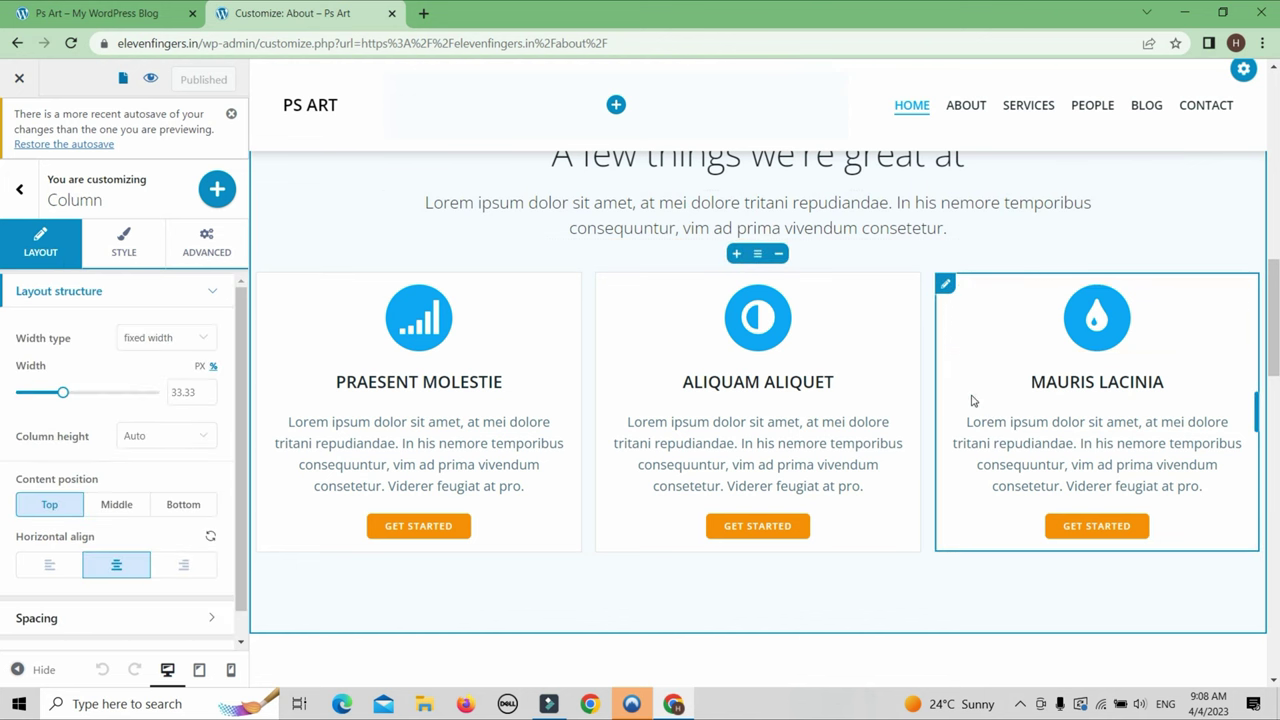
scroll(120, 395, "down", 1)
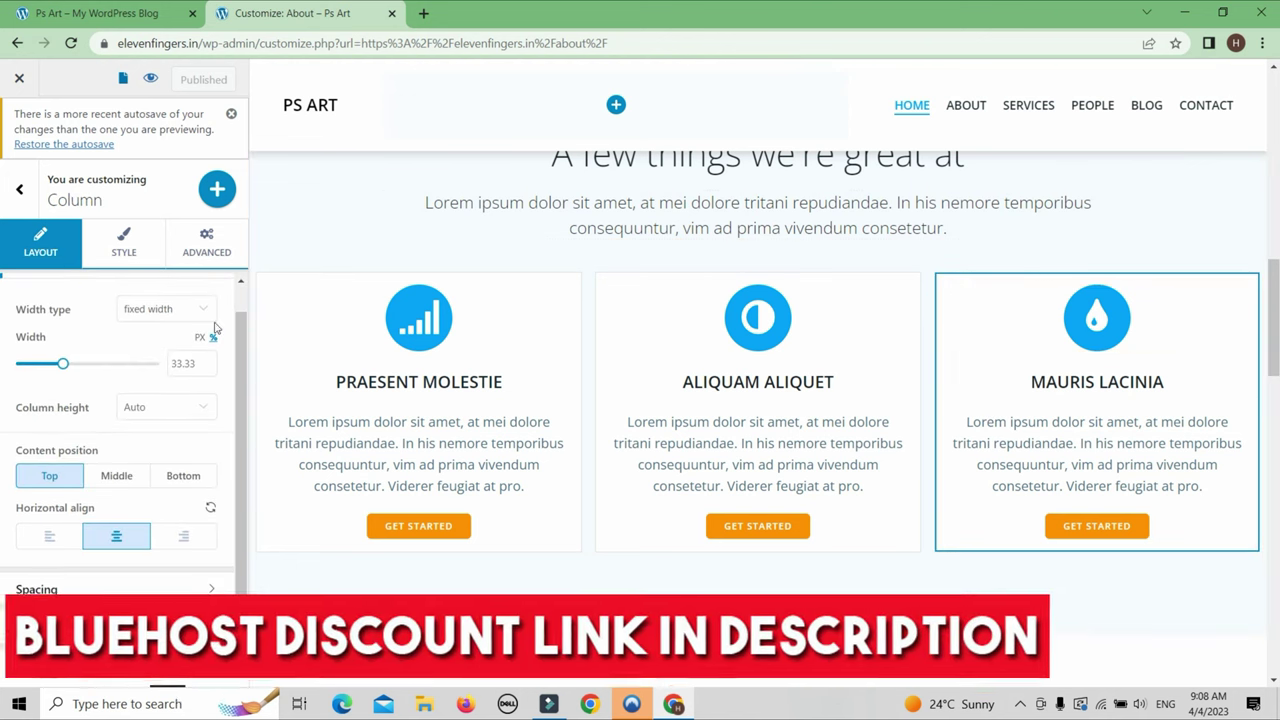
mouse_move(583, 274)
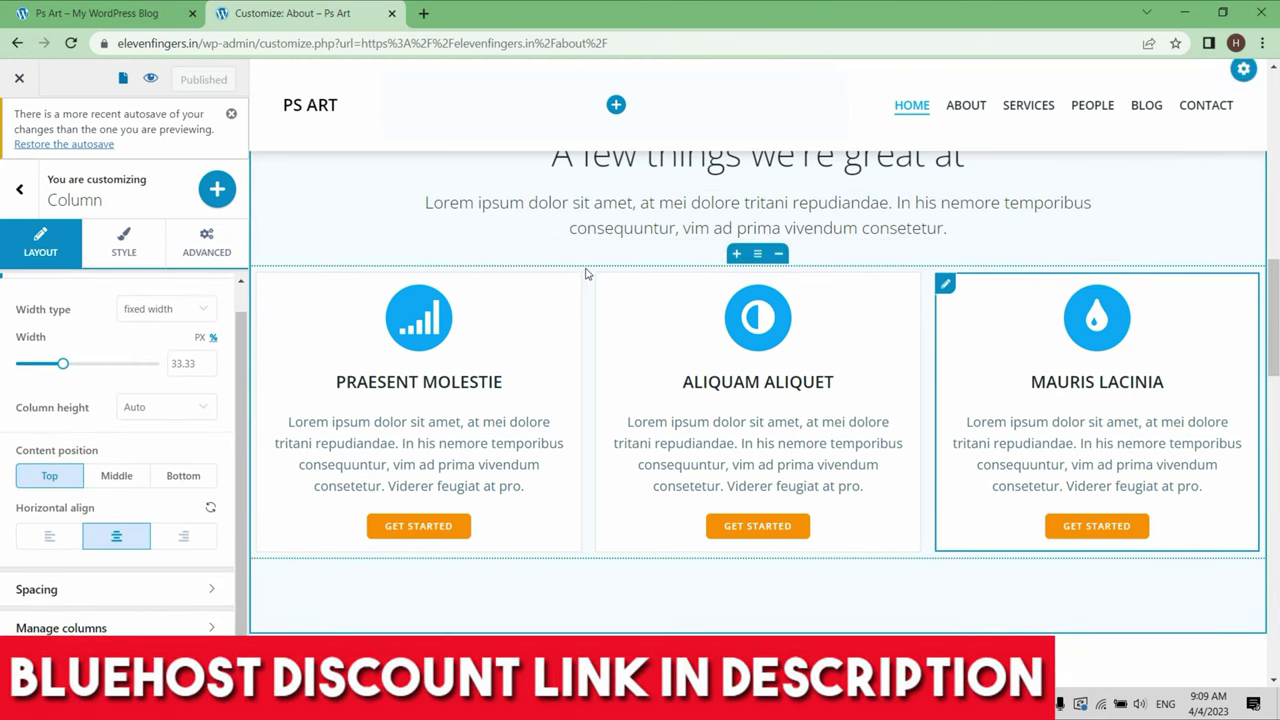
Select the whole "Praesent Molestie" heading text in the first service card for editing.
left_click(441, 381)
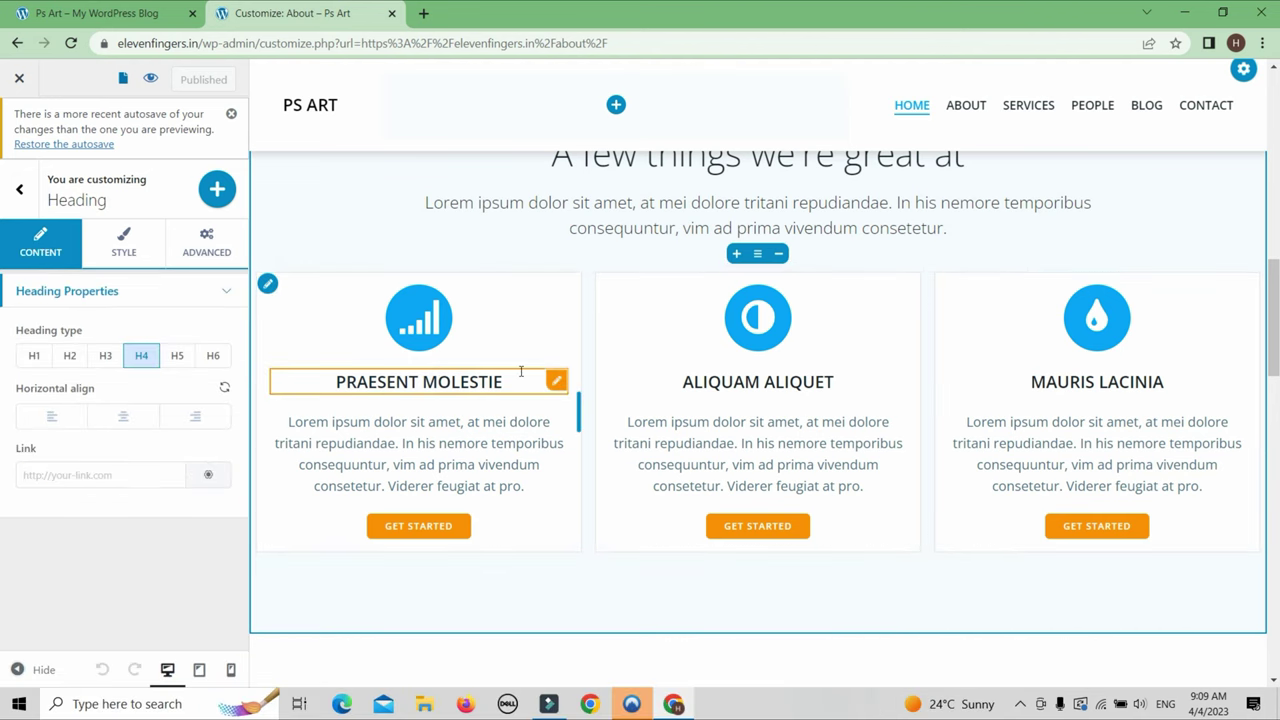
left_click_drag(520, 376, 284, 378)
left_click(250, 381)
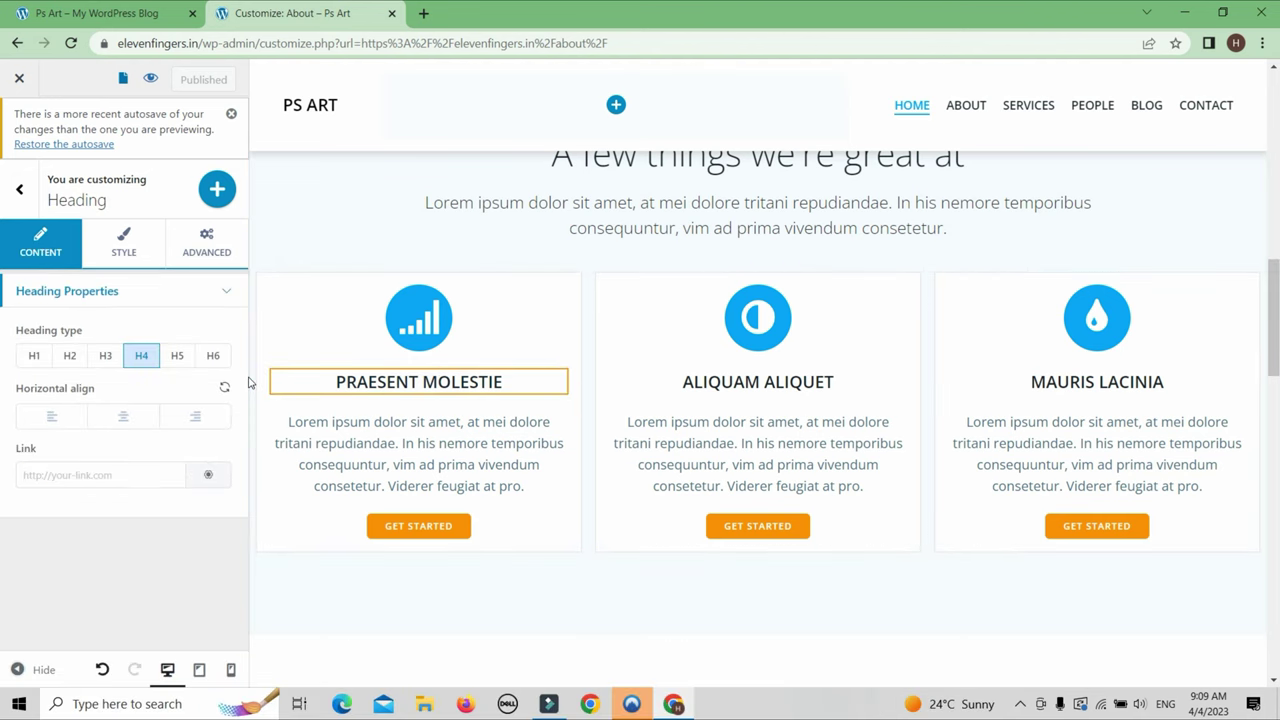
left_click(507, 381)
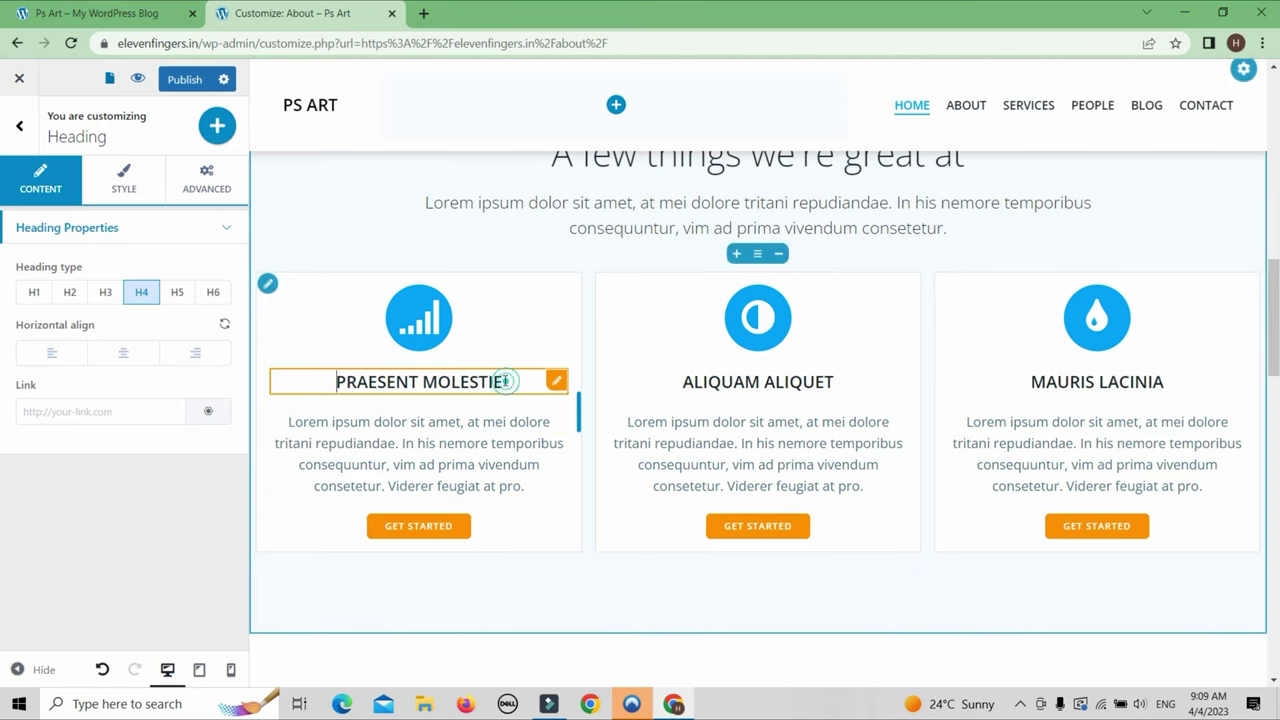
triple_click(507, 381)
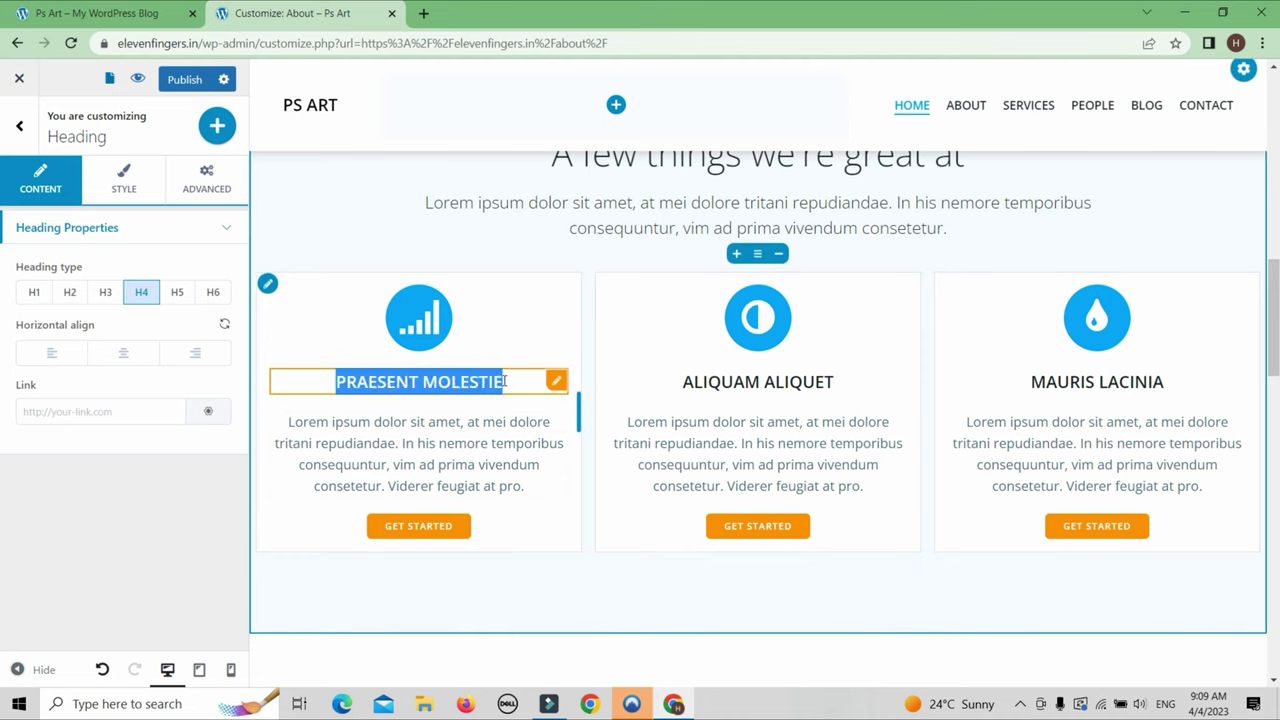